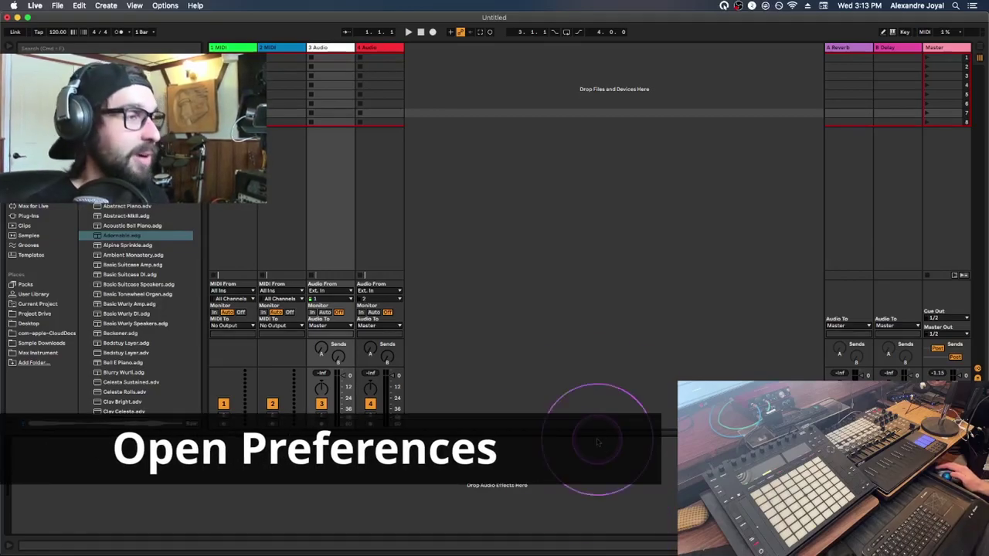
- Open the Preferences window
left_click(35, 6)
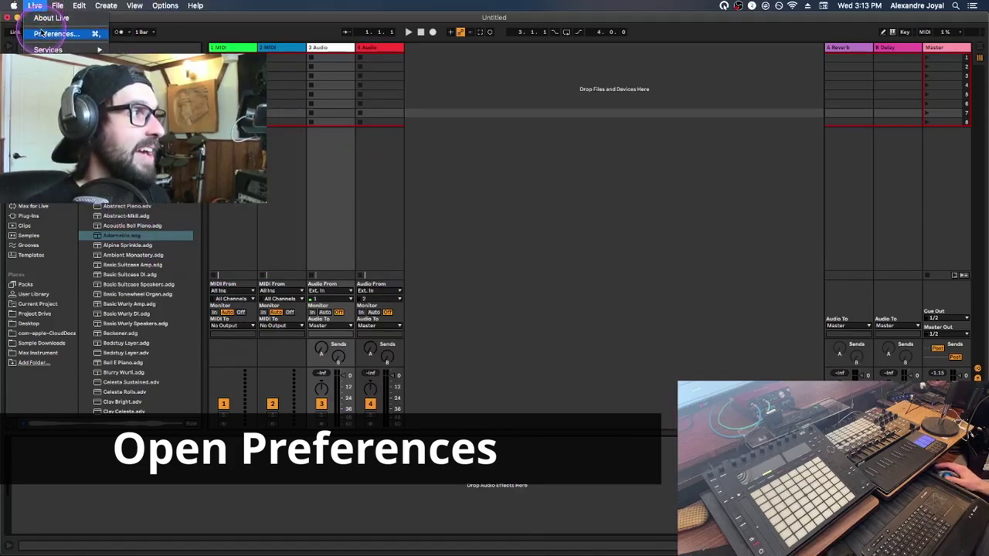
left_click(47, 33)
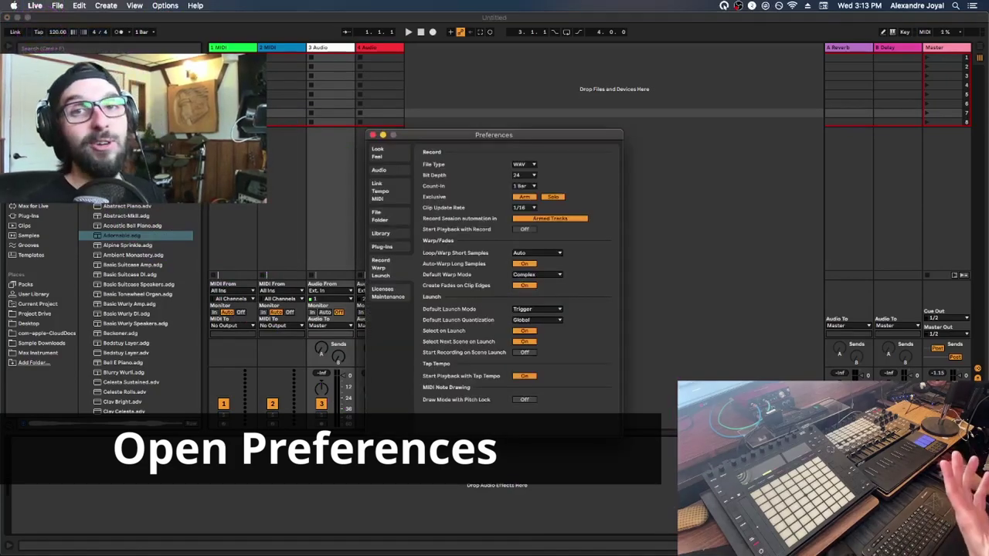
left_click(305, 480)
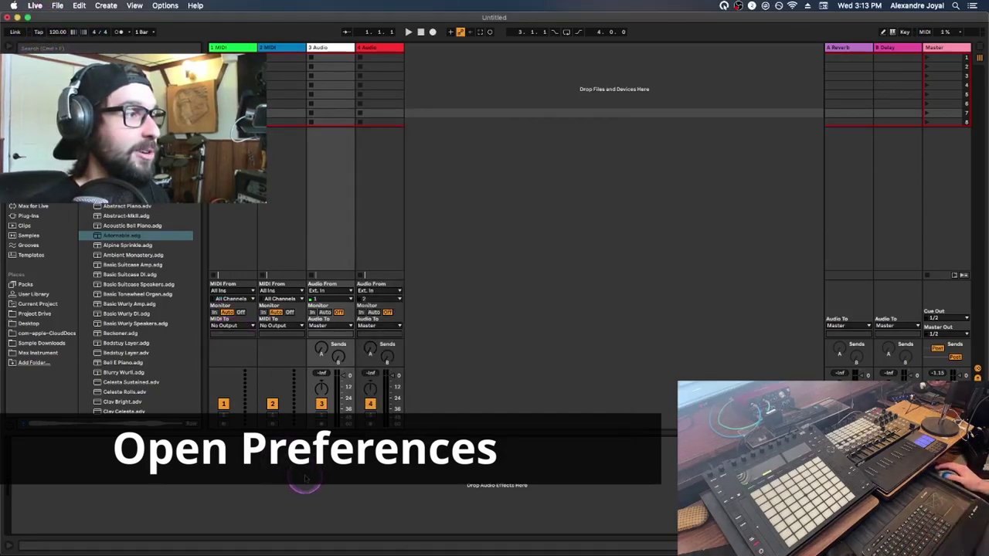
key("super+comma")
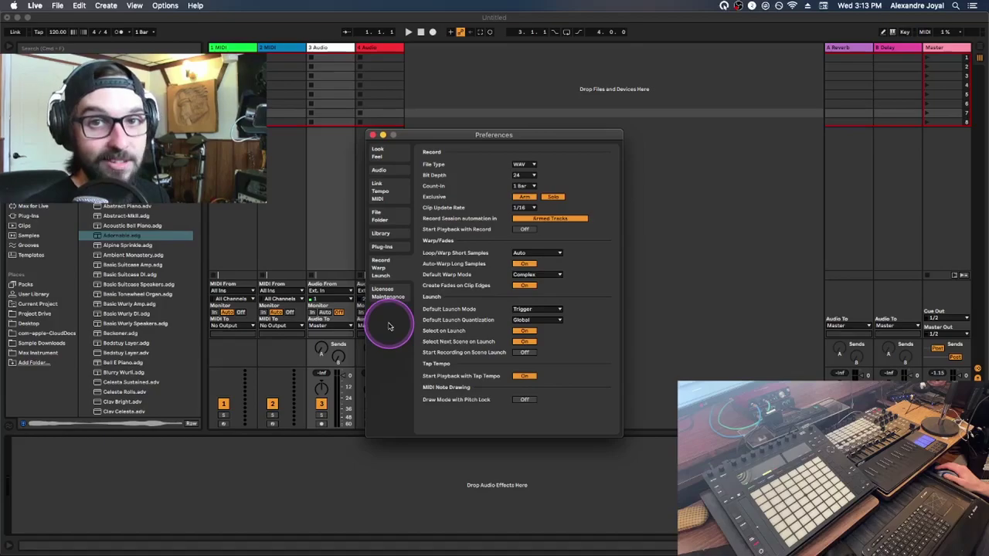
- Try the lighter interface themes, including Mid Dark, in the Look Feel preferences and return the theme to Dark
left_click(378, 156)
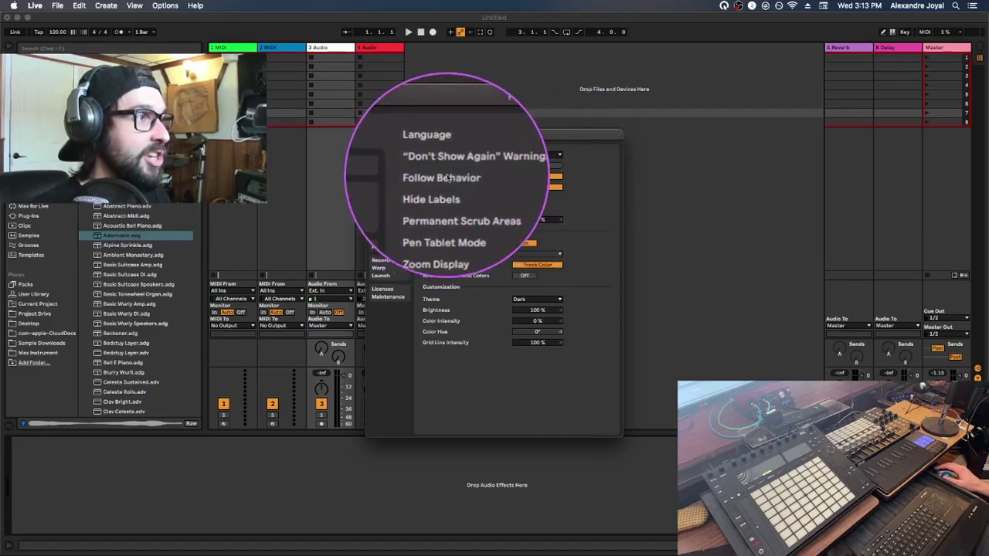
left_click(533, 299)
left_click(529, 315)
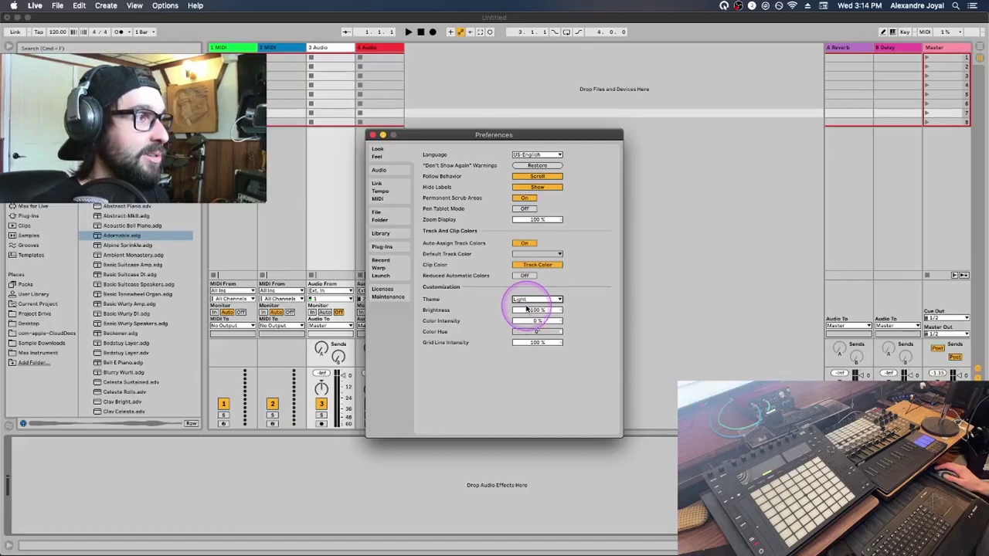
left_click(533, 300)
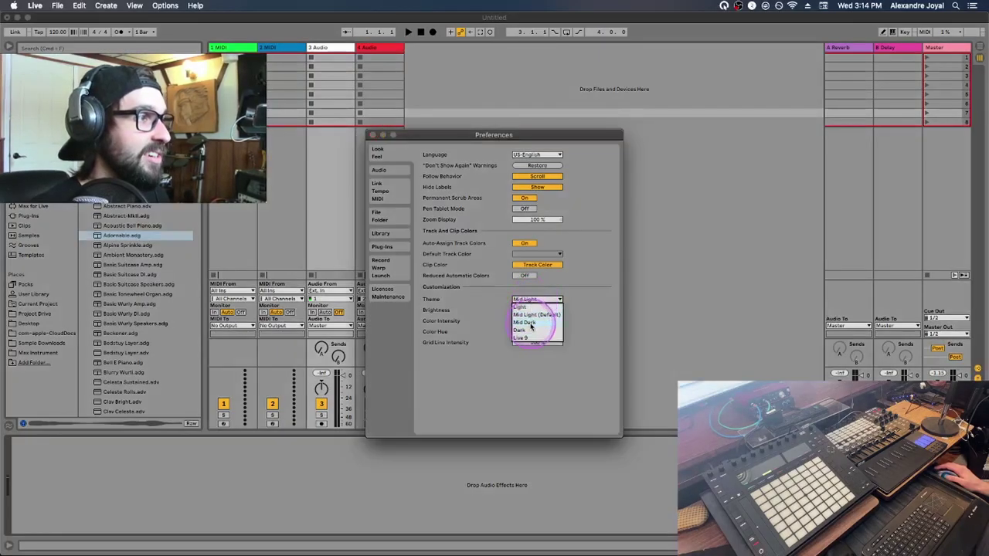
left_click(525, 322)
left_click(533, 300)
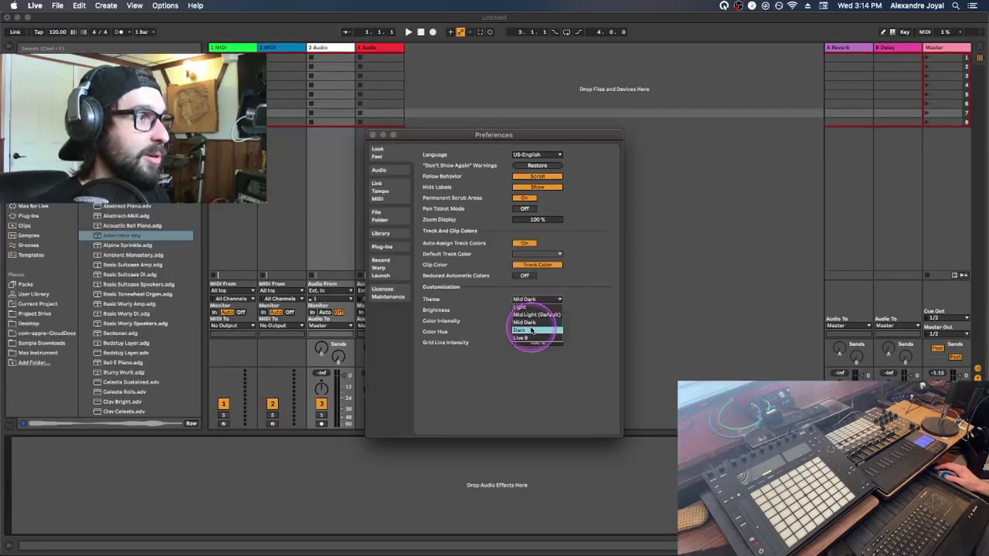
left_click(533, 329)
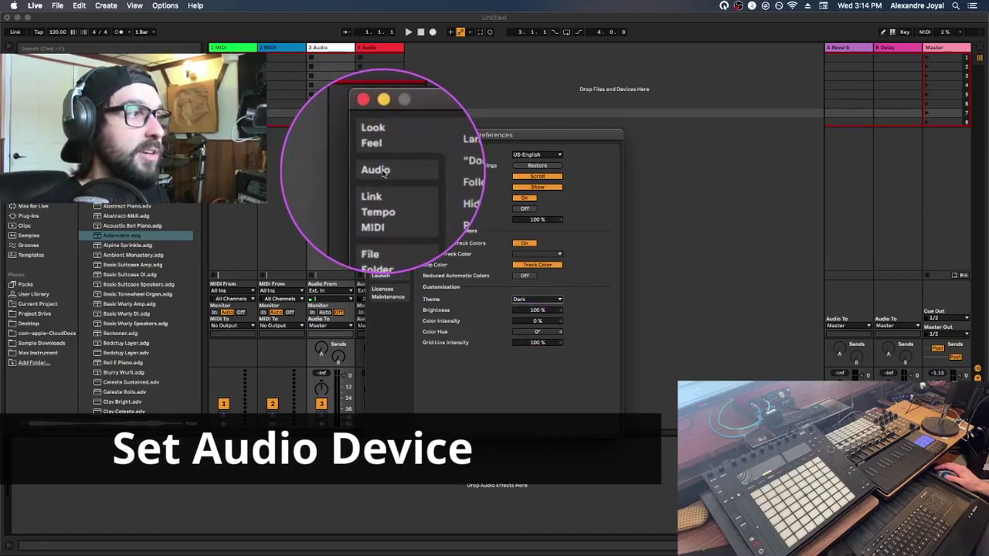
- Set the audio input device to Saffire (16 In, 8 Out) and review the available audio output devices
left_click(379, 170)
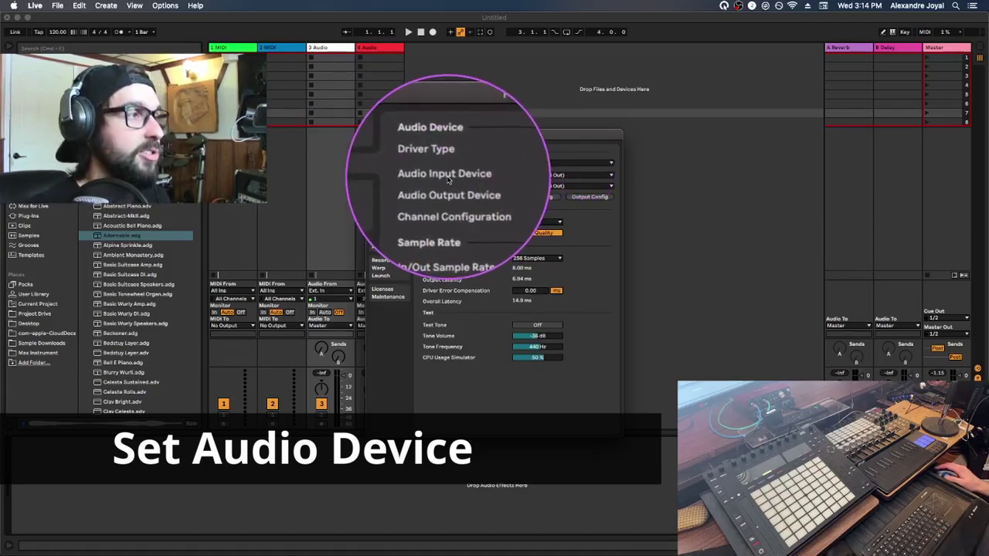
left_click(563, 175)
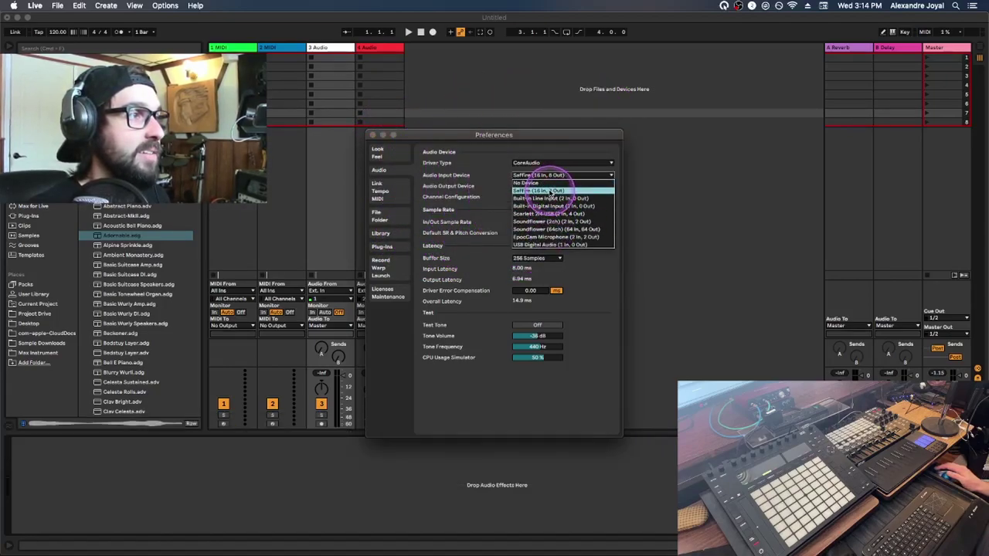
left_click(545, 190)
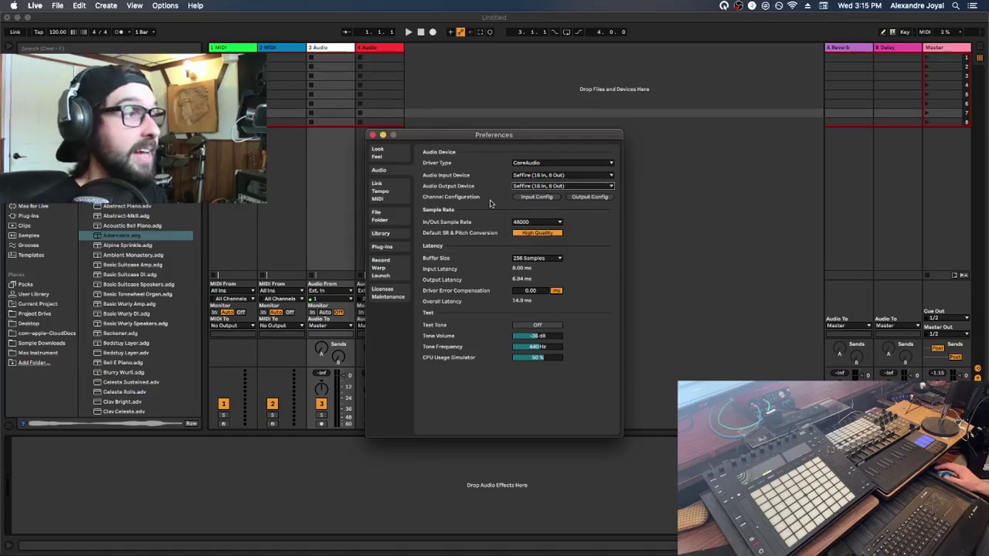
left_click(533, 185)
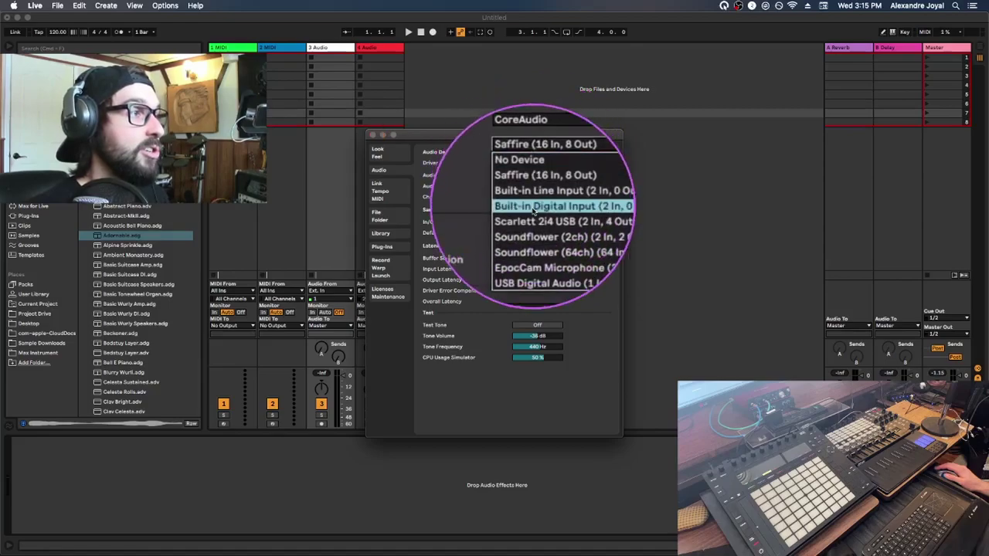
left_click(529, 192)
left_click(531, 195)
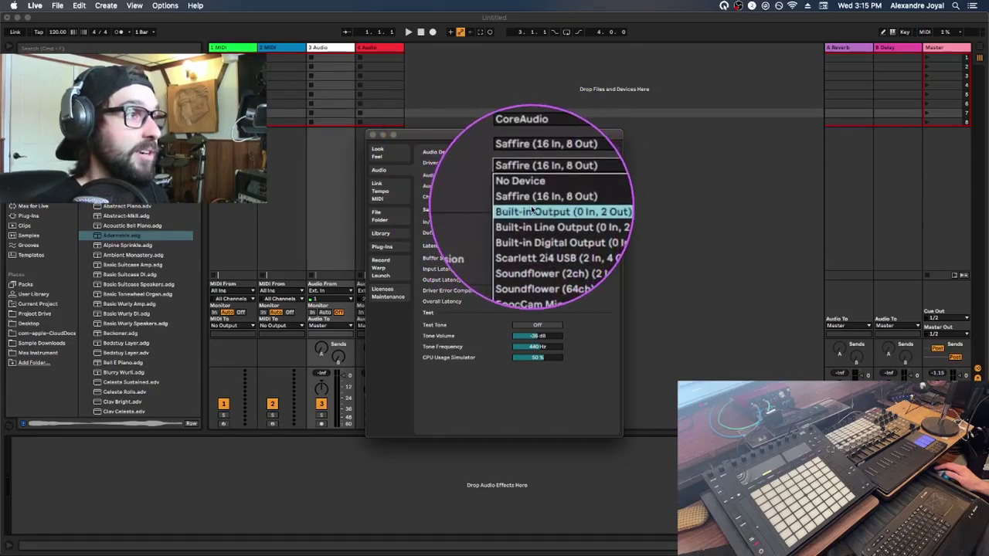
left_click(471, 199)
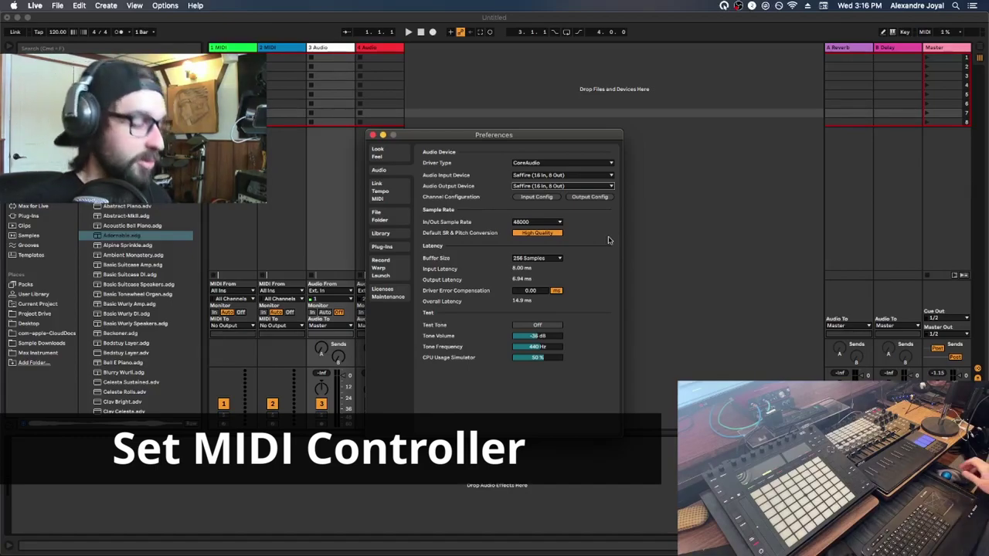
- Set the third MIDI control surface to BLOCKS in the Link Tempo MIDI preferences
left_click(379, 191)
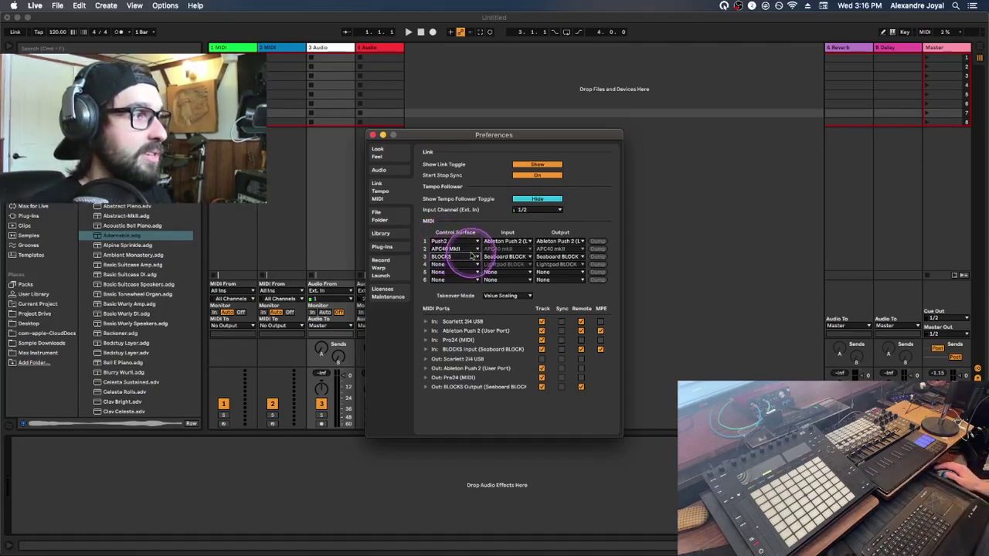
left_click(472, 257)
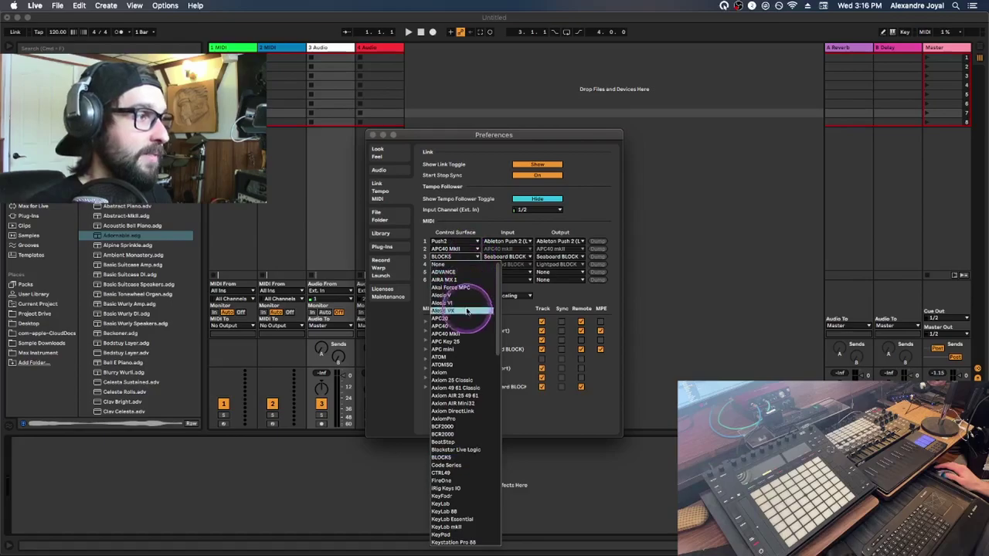
left_click(455, 461)
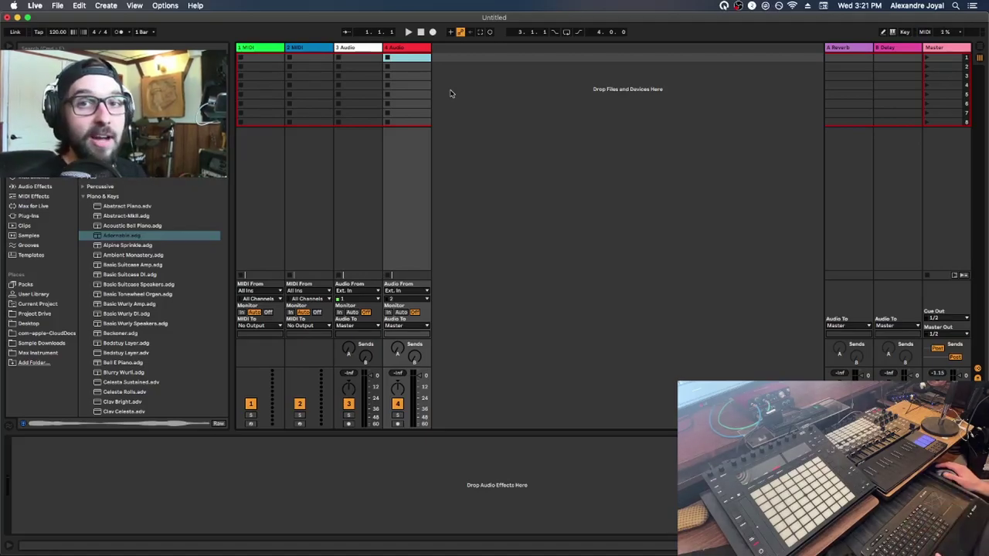
- Switch the empty set from Session View to Arrangement View
left_click(408, 71)
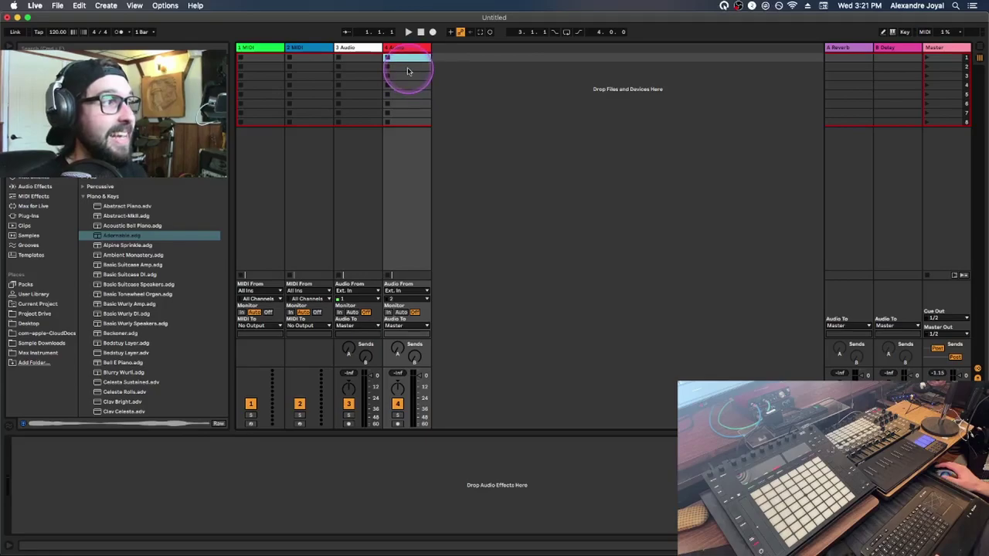
left_click(475, 71)
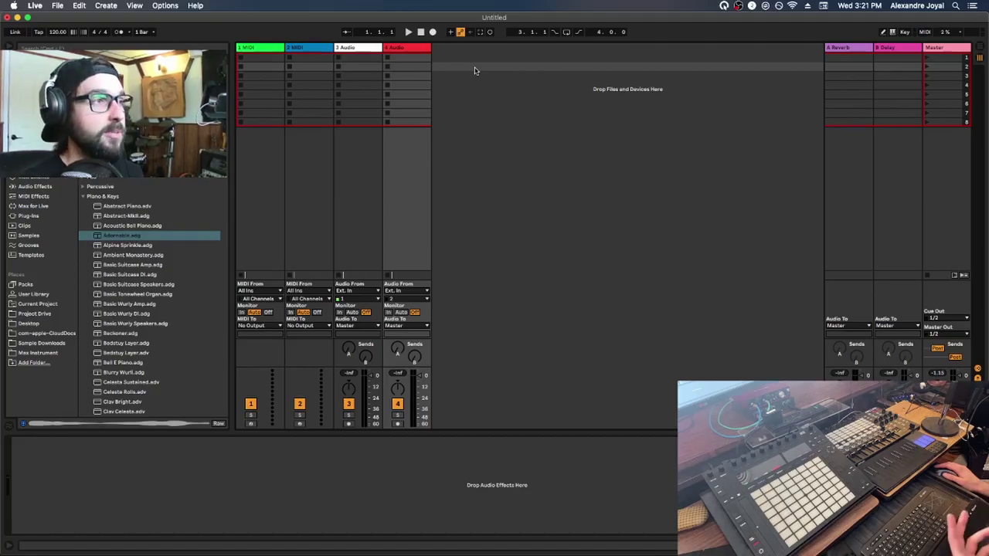
key("Tab")
left_click_drag(450, 81, 423, 136)
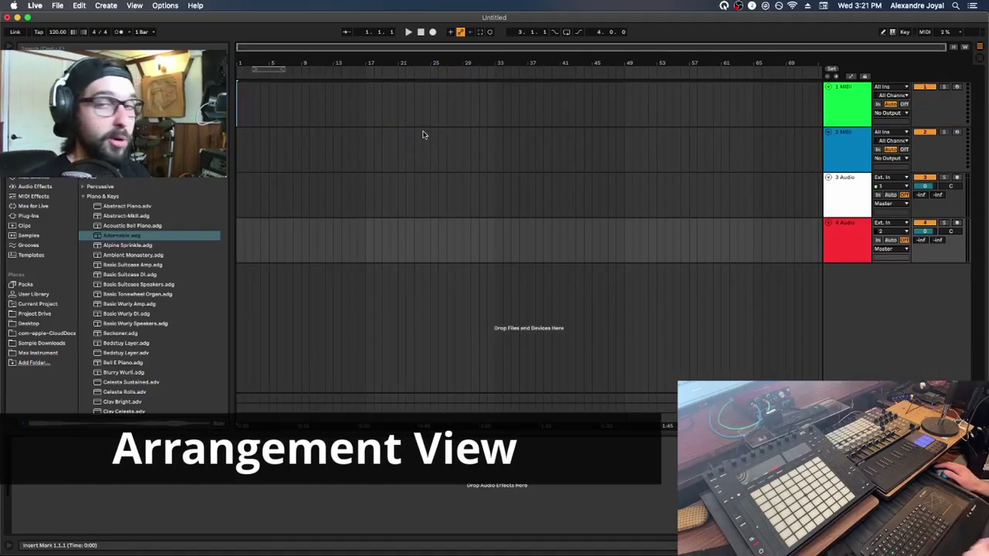
mouse_move(422, 135)
left_mouse_down()
mouse_move(289, 124)
mouse_move(322, 123)
mouse_move(379, 148)
mouse_move(402, 136)
left_mouse_up()
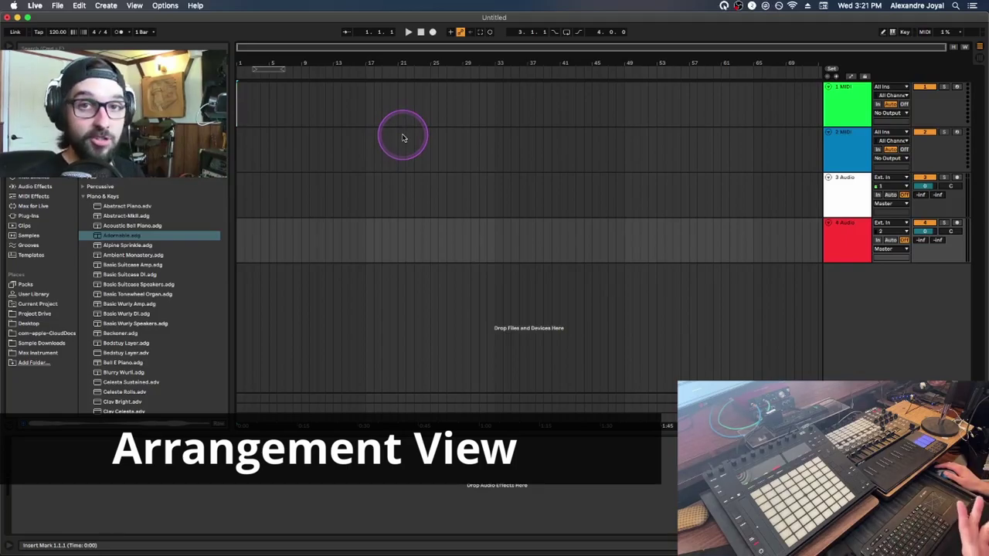
left_click_drag(402, 137, 412, 135)
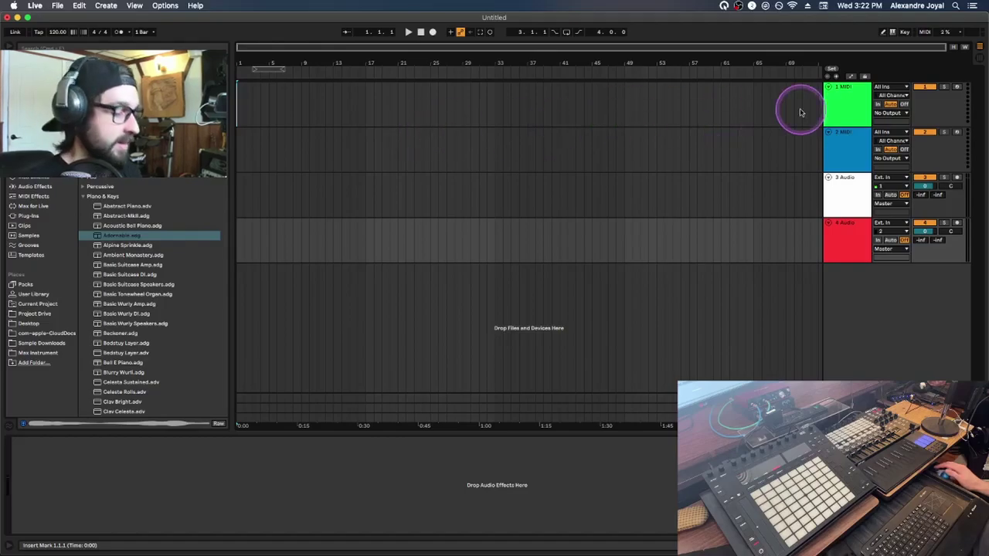
- Alternate between Session View and Arrangement View using the view selectors, finishing in Session View
left_click(979, 59)
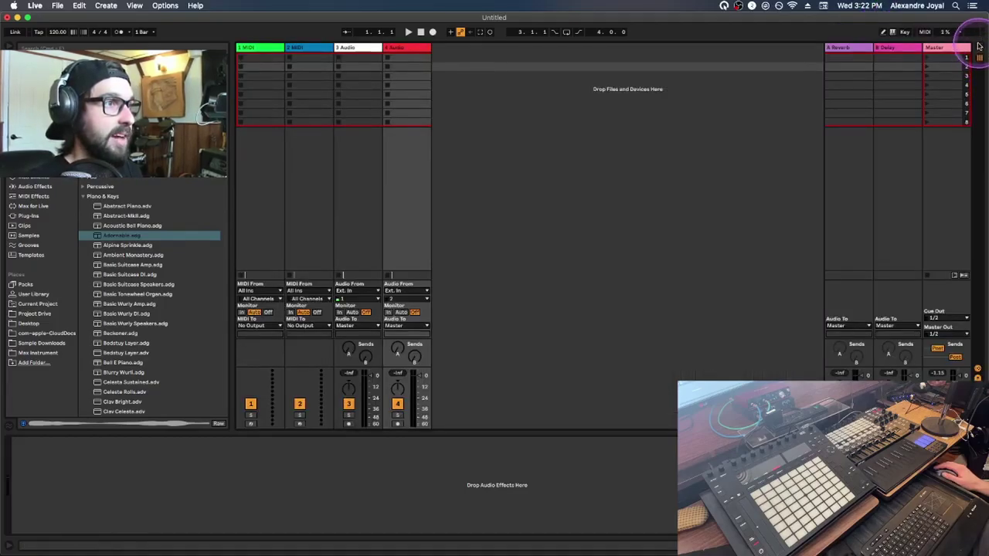
left_click(978, 47)
left_click(978, 59)
left_click(979, 48)
left_click(978, 57)
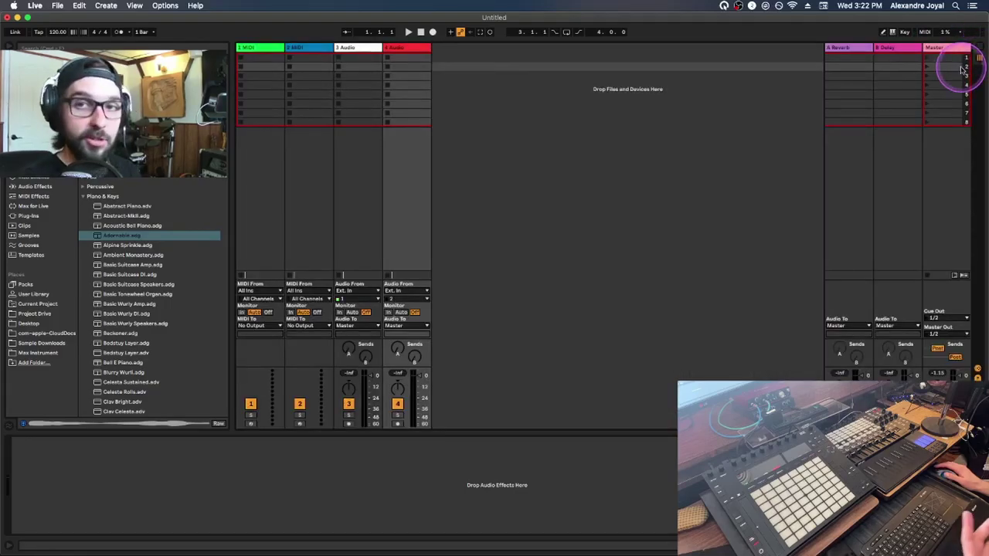
- Toggle repeatedly to Arrangement View and back, returning to Session View
key("Tab")
key("Tab")
key("Tab")
key("Tab")
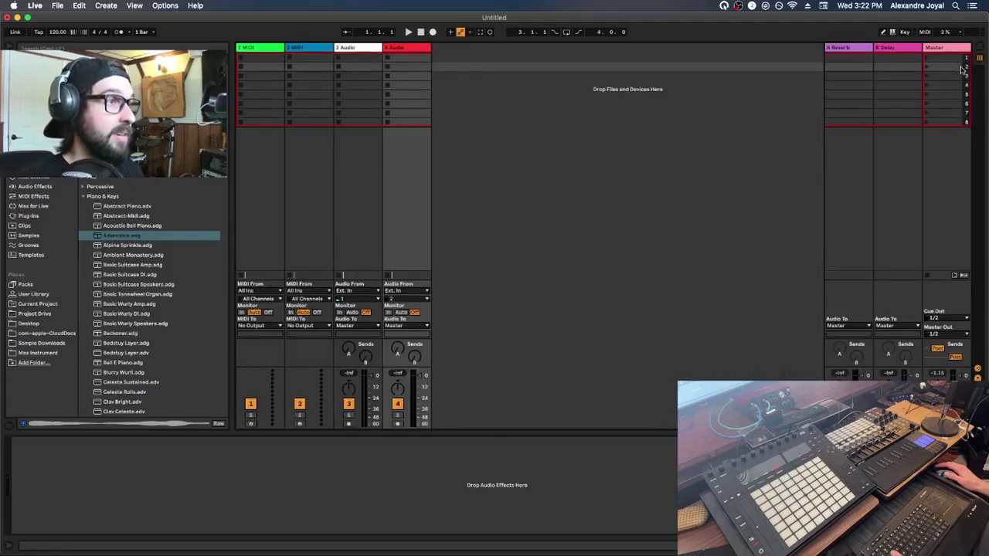
key("Tab")
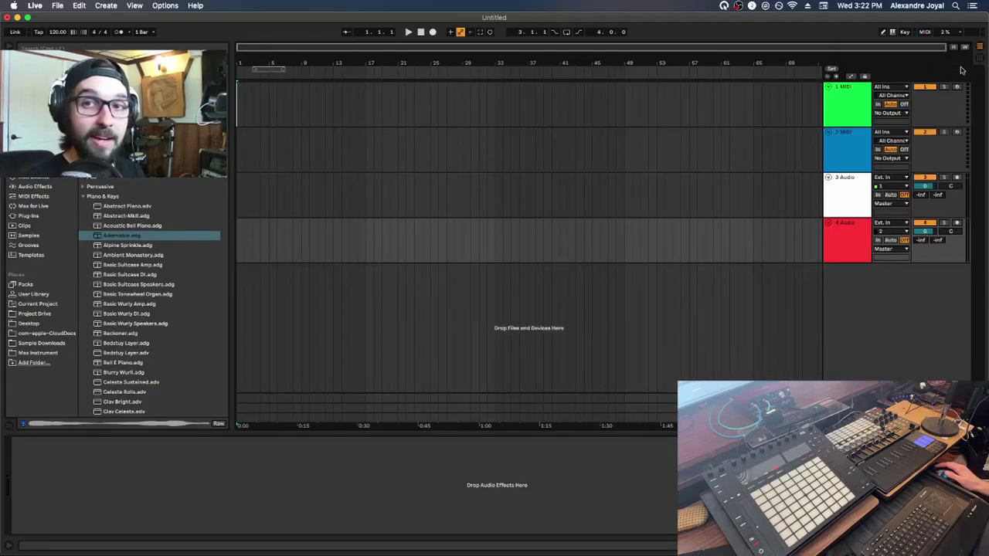
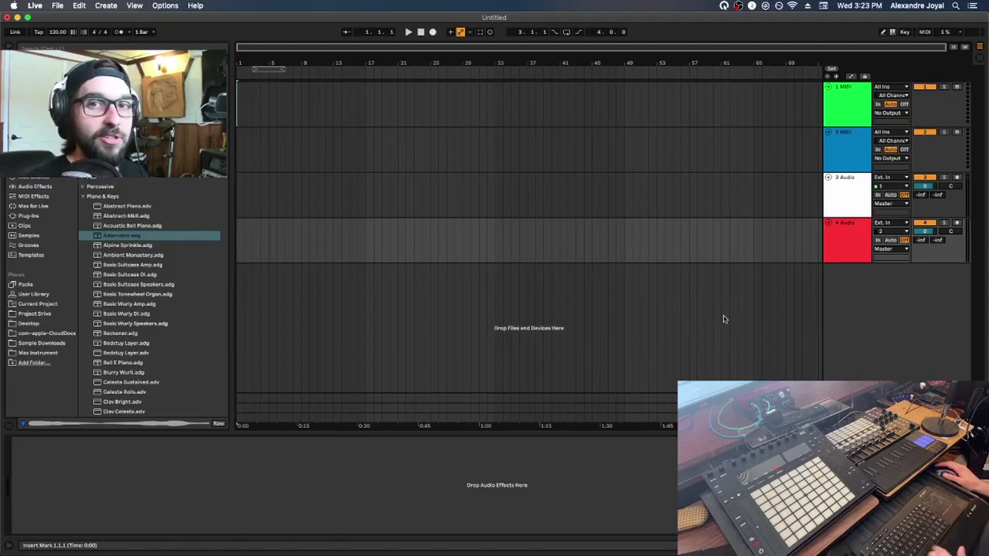
key("Tab")
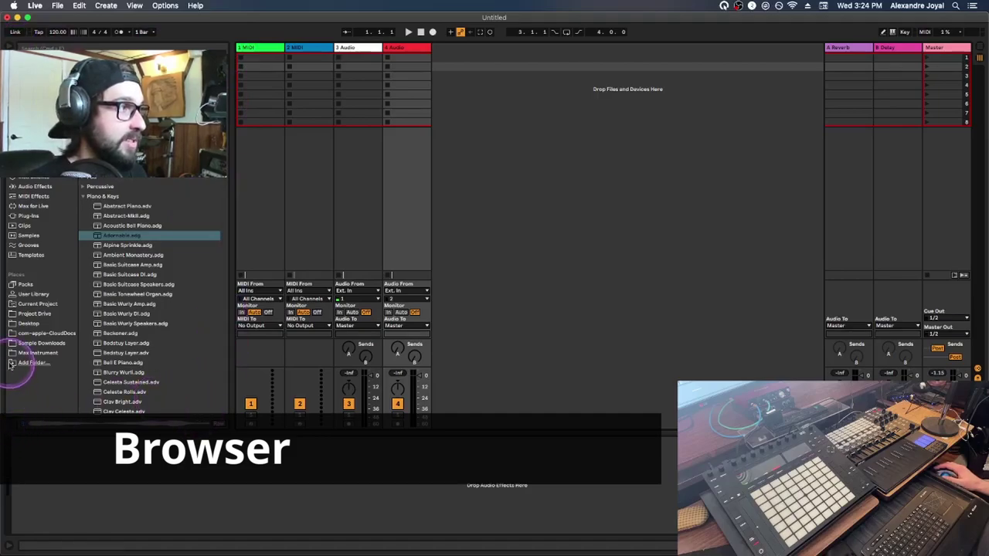
- Hide and show the browser repeatedly, leaving it shown beside the Session View tracks
left_click(10, 47)
left_click(10, 47)
left_click(9, 47)
left_click(9, 48)
left_click(9, 47)
left_click(9, 47)
left_click(10, 48)
left_click(9, 48)
left_click(9, 47)
left_click(9, 47)
left_click(10, 48)
left_click(9, 47)
left_click(9, 47)
left_click(10, 48)
left_click(10, 47)
left_click(10, 47)
left_click(9, 48)
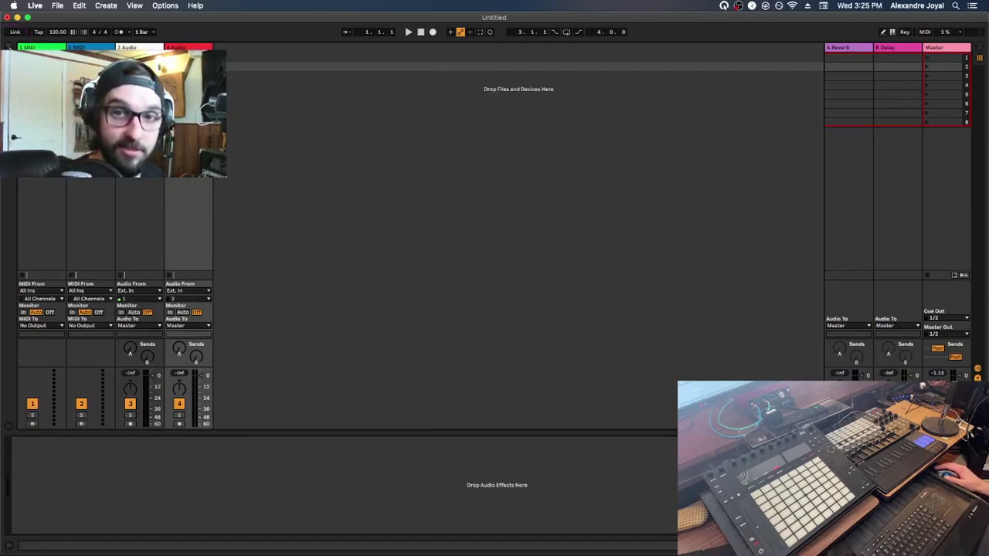
left_click(10, 47)
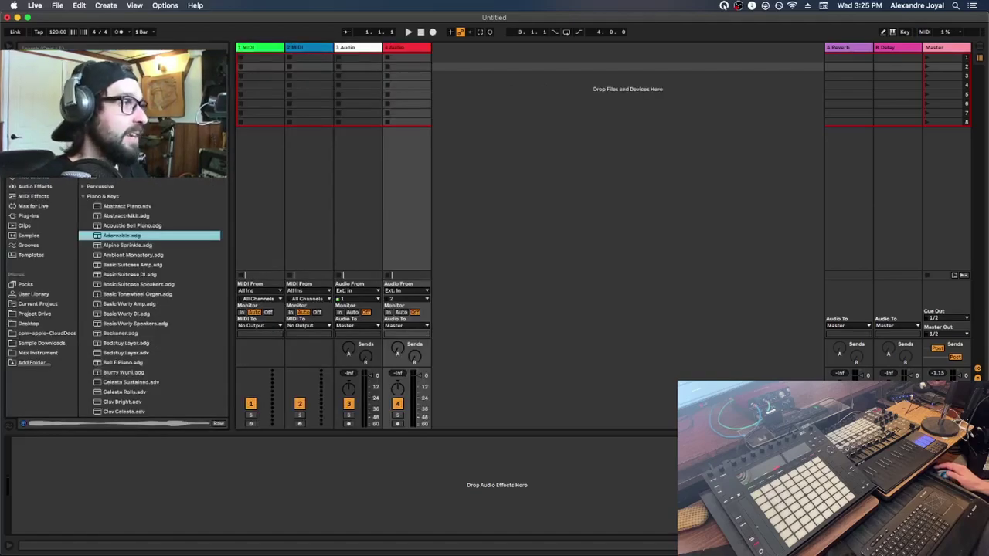
left_click(7, 47)
left_click(9, 47)
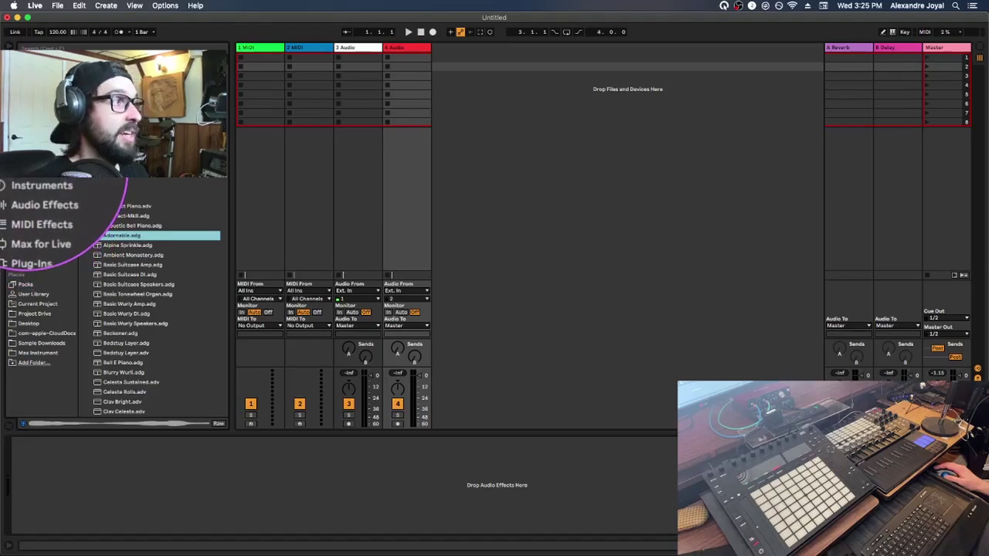
- Preview Grounded Kit 06.adg in the browser and step upward through the preceding drum kit presets
key("Down")
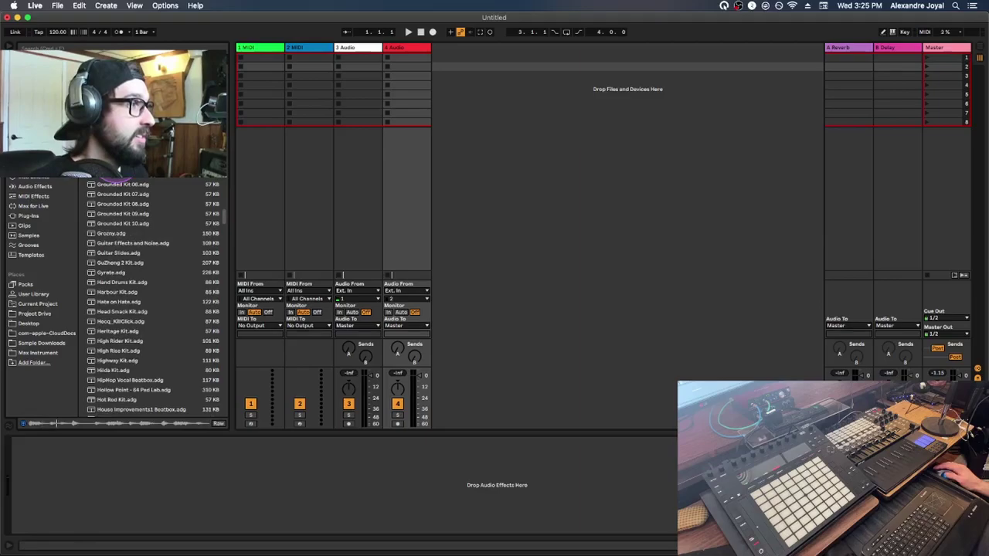
left_click(116, 184)
left_click(117, 251)
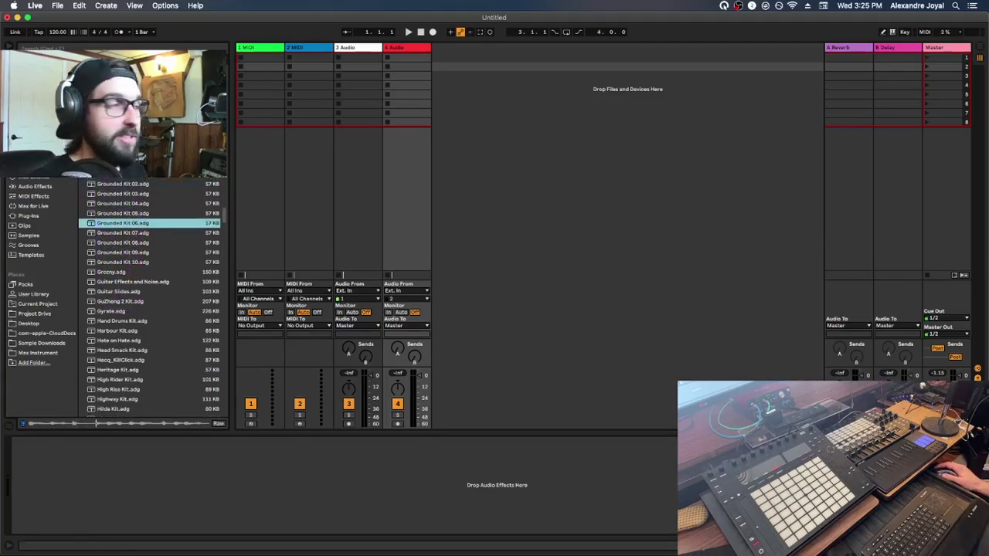
key("Up")
key("Up")
key("Up")
key("Up")
key("Up")
key("Up")
key("Up")
key("Up")
key("Up")
key("Up")
key("Up")
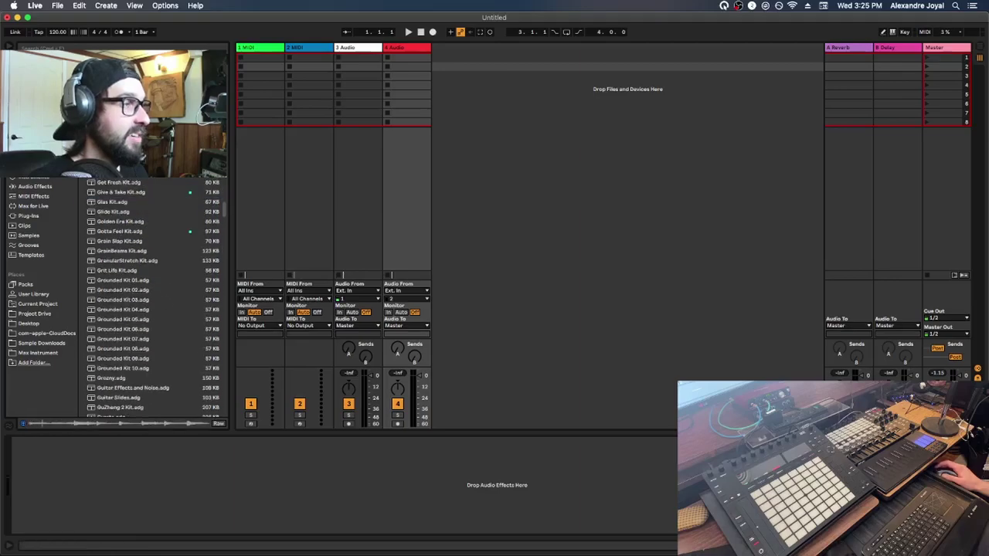
- Load Fly Situation Kit.adg from the drum presets onto the first MIDI track
scroll(154, 298, "up", 3)
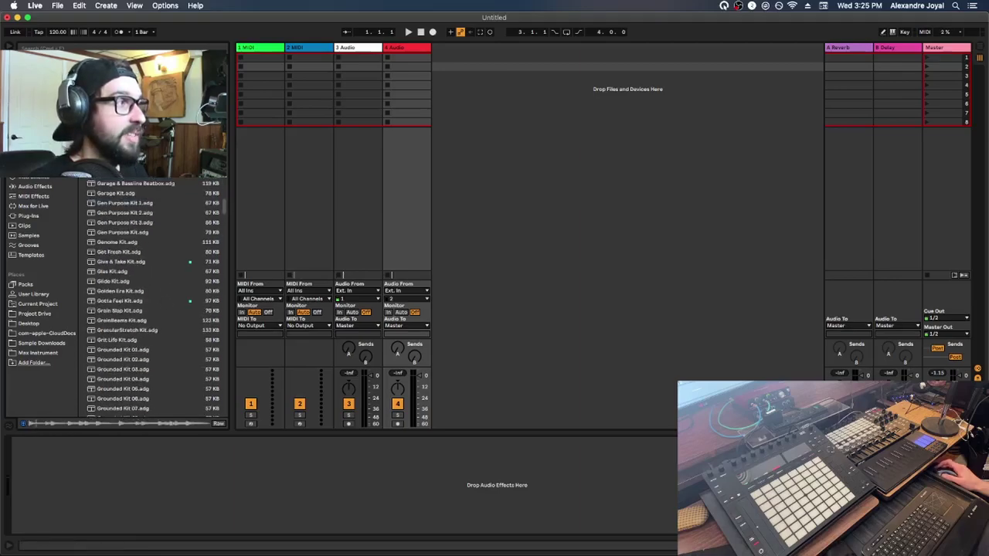
scroll(154, 299, "up", 3)
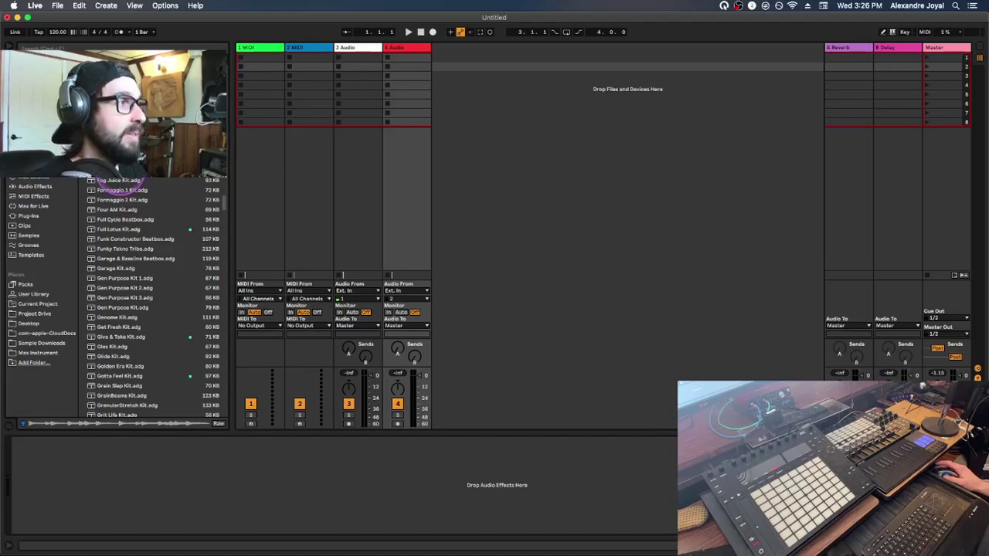
left_click(255, 48)
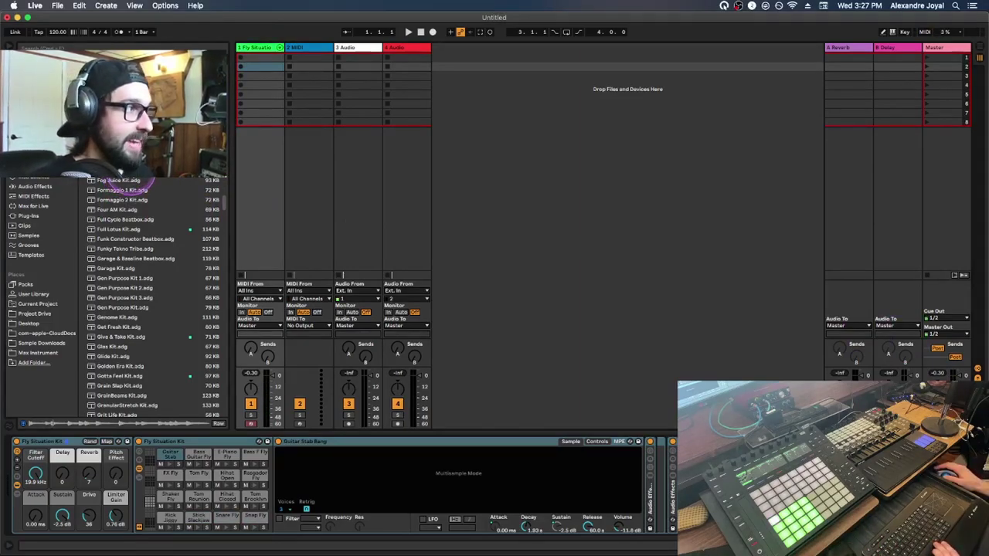
left_click(259, 66)
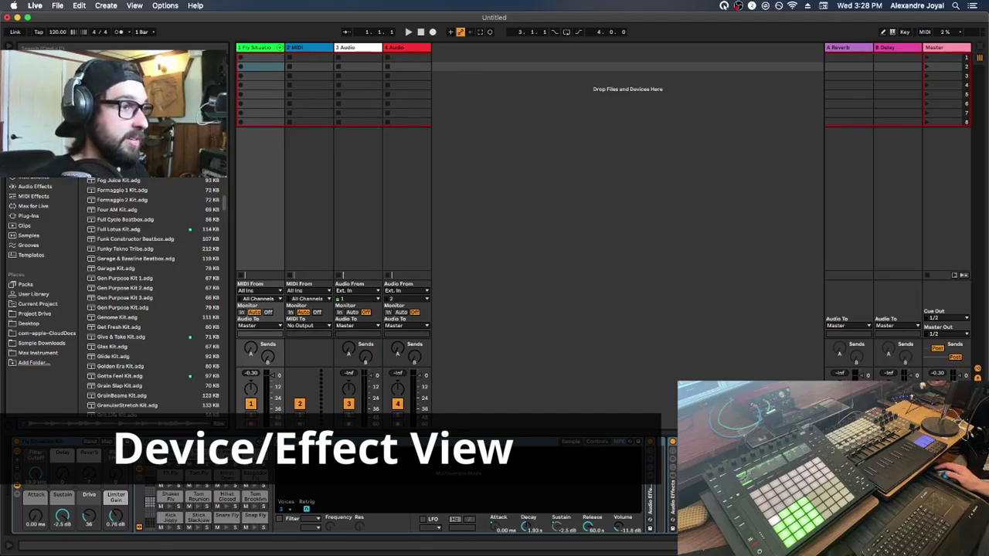
- Hide and show the device view repeatedly, leaving the Fly Situation Kit devices displayed
key("super+alt+l")
key("super+alt+l")
key("super+alt+l")
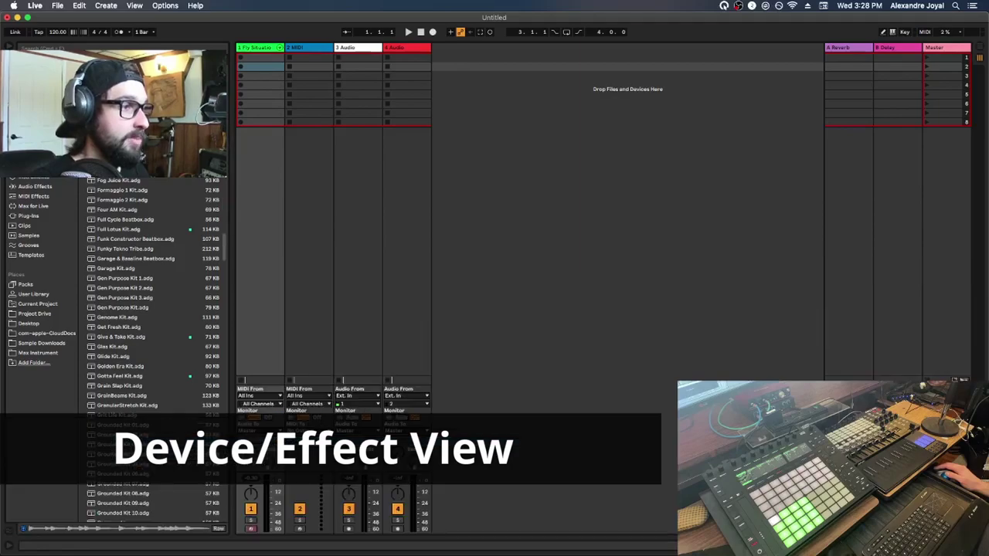
key("super+alt+l")
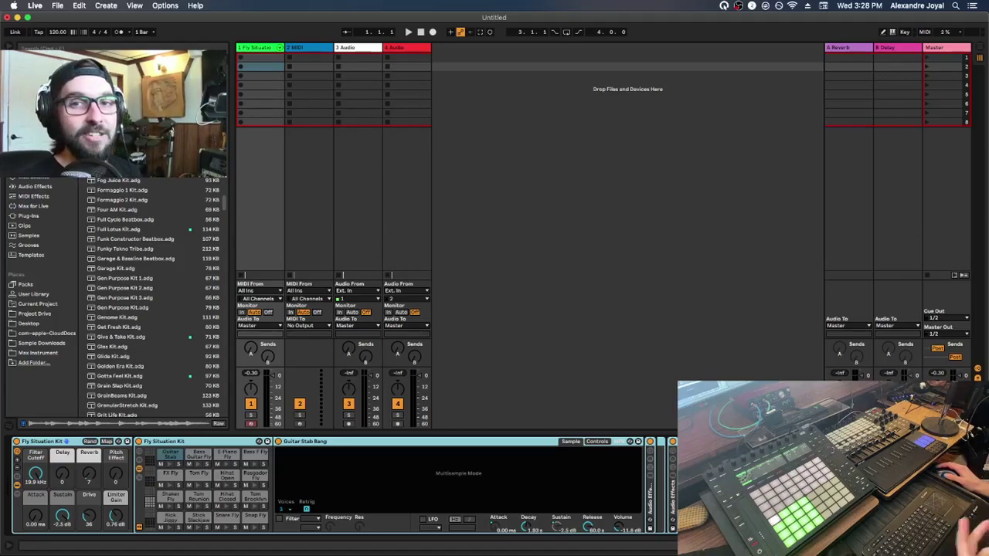
- Look over the Fly Situation Kit's macro controls and its drum pads, from Guitar Stab to the lower rows
left_click(52, 458)
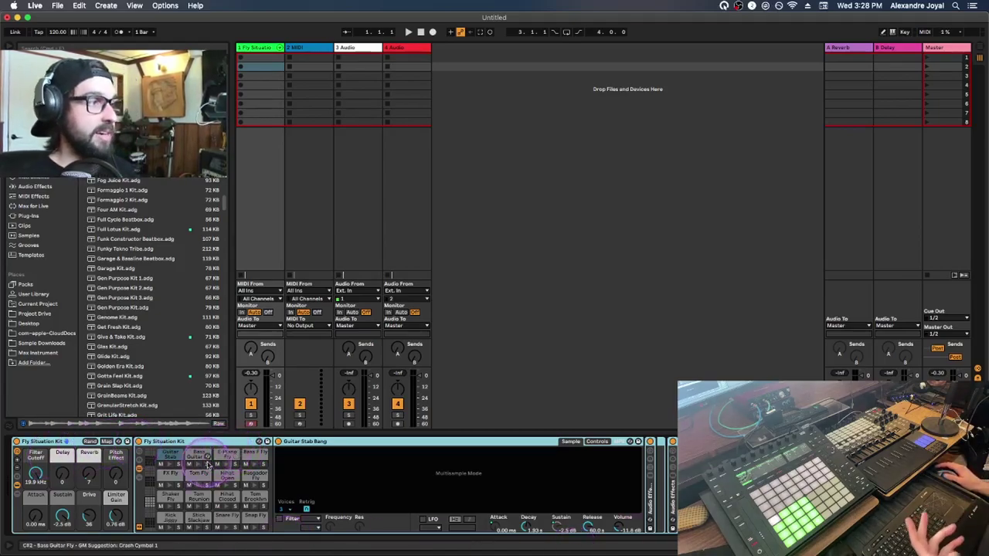
left_click(170, 457)
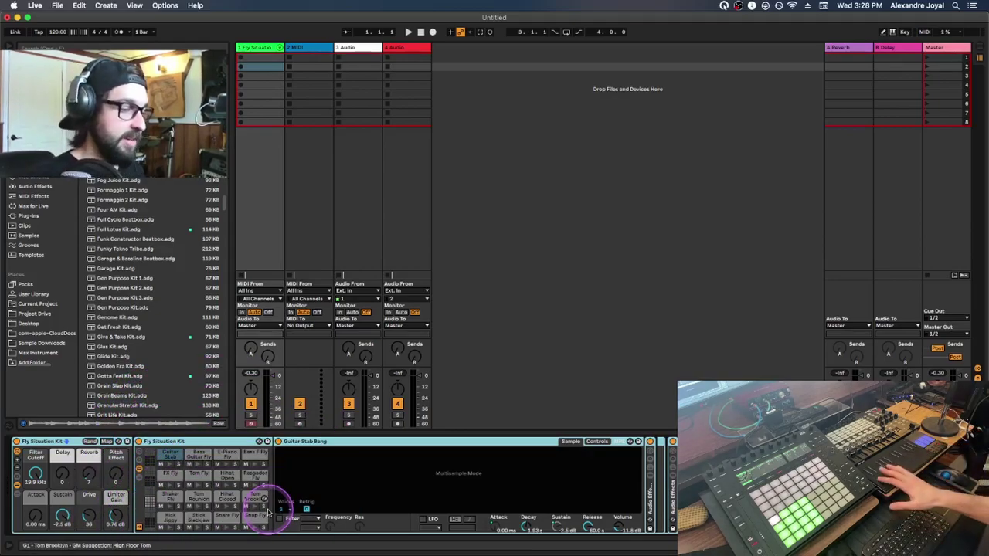
left_click(267, 513)
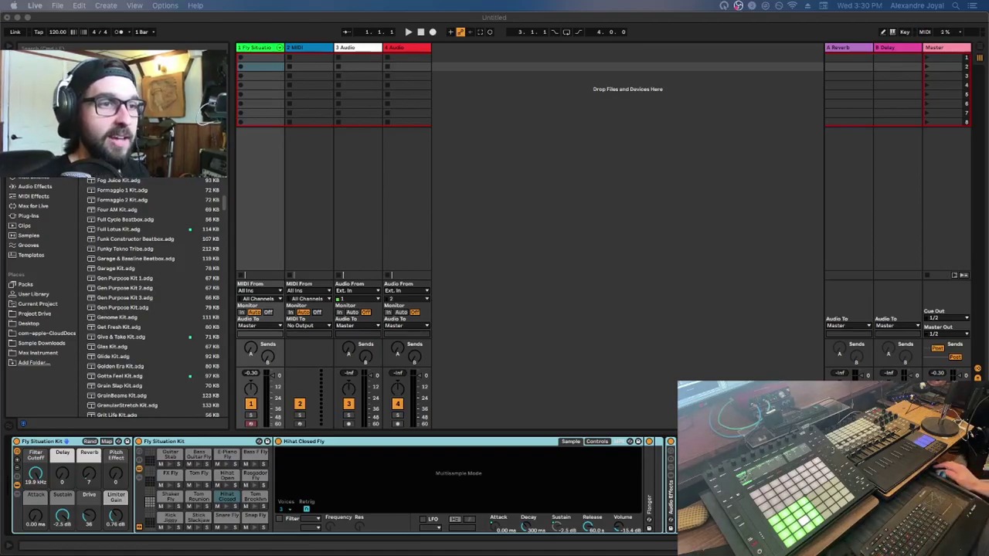
- Enable the Computer MIDI Keyboard for playing the drum kit from the computer's keys
left_click(727, 330)
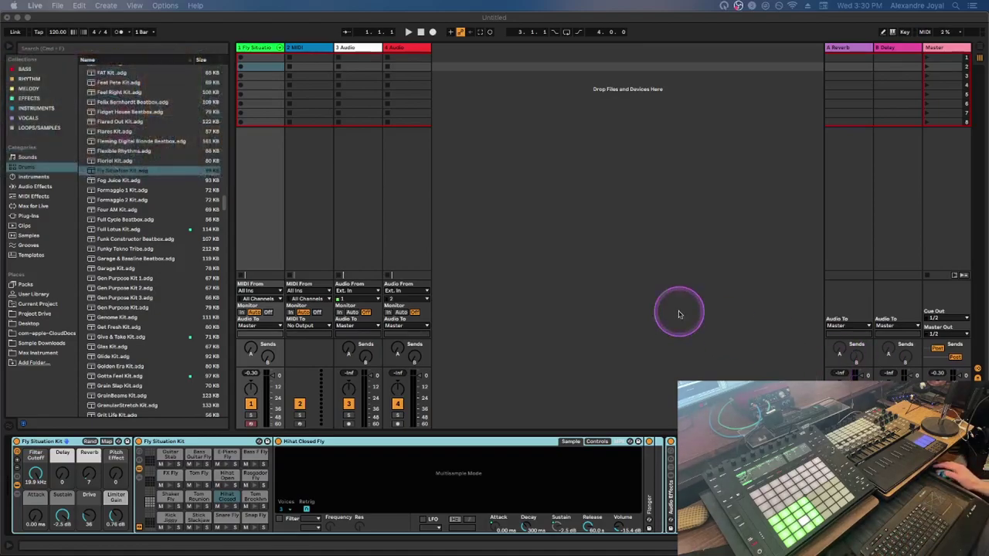
left_click(165, 6)
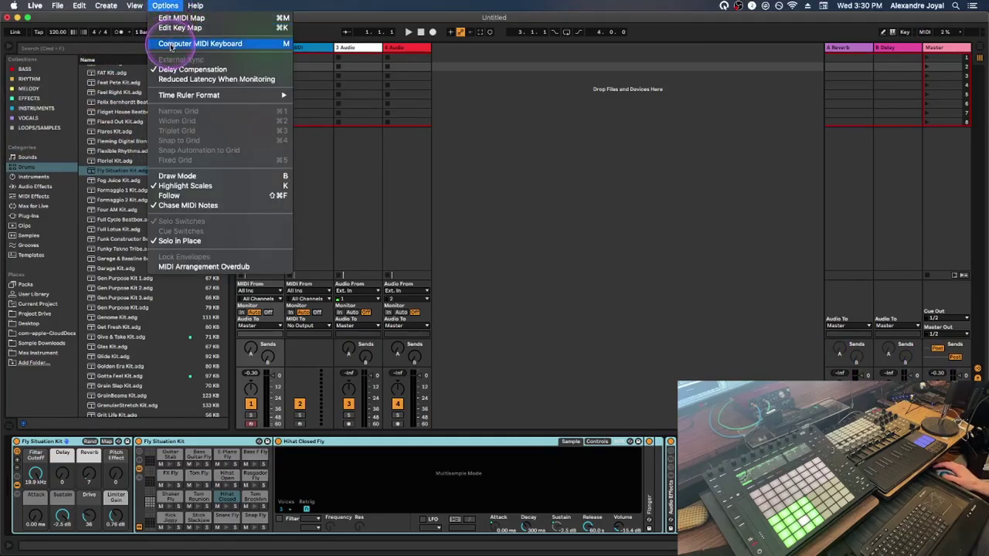
left_click(170, 44)
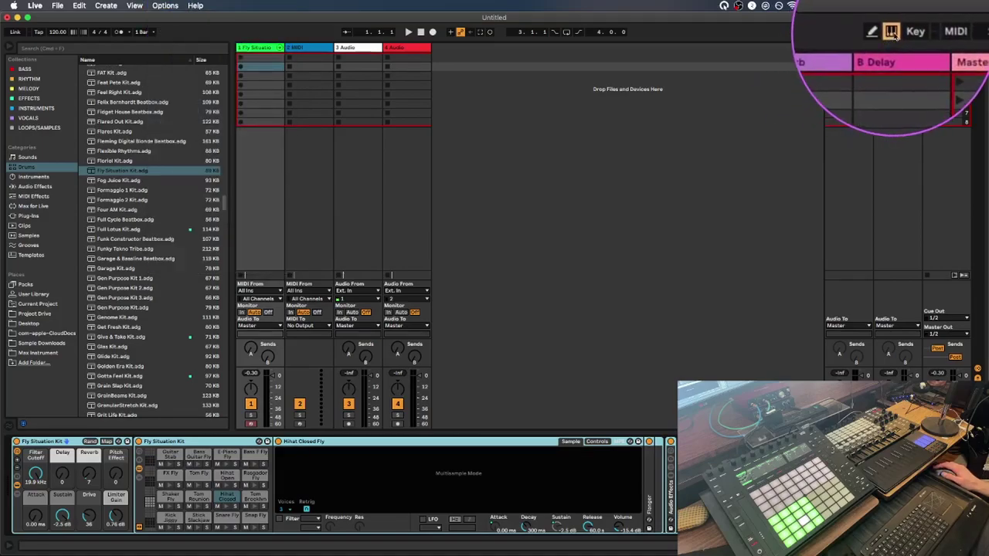
left_click(892, 33)
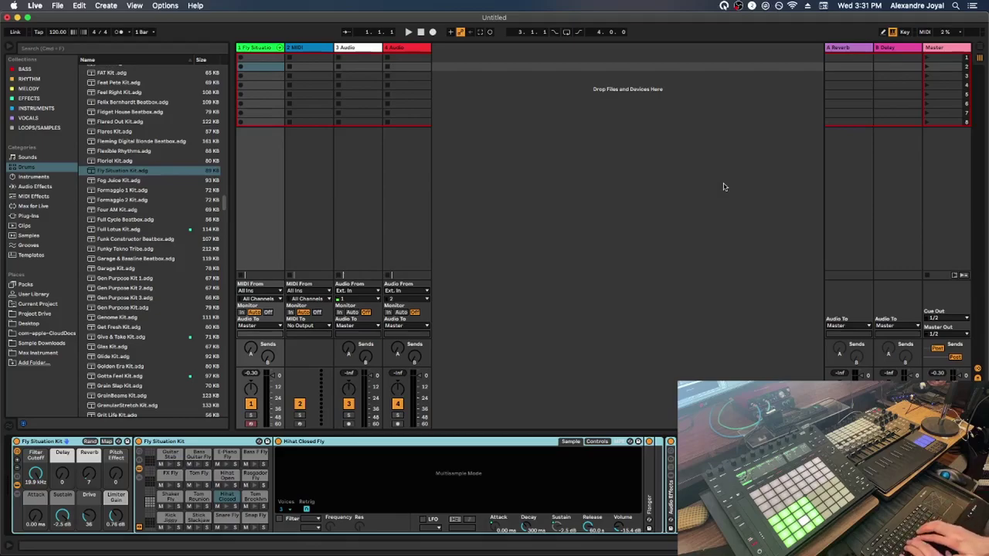
left_click(468, 257)
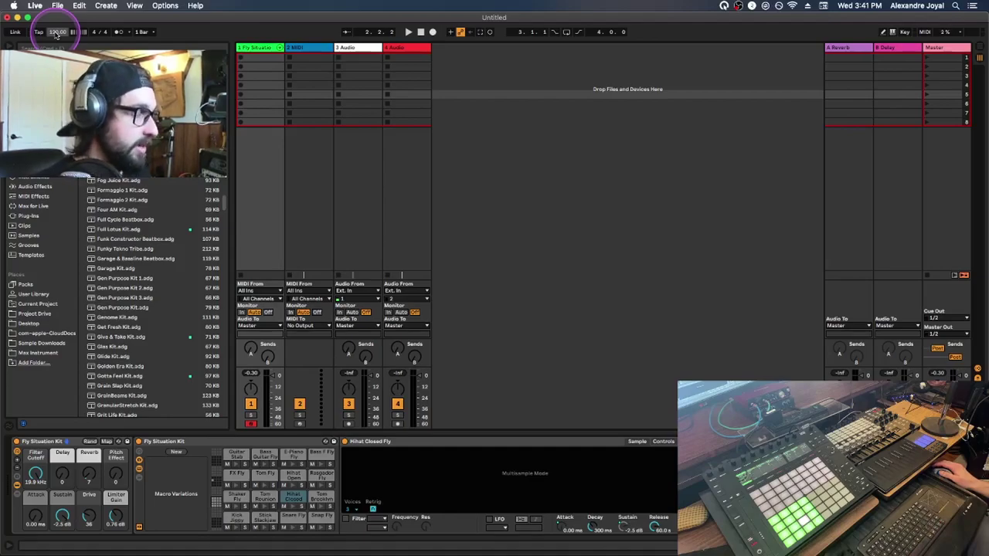
- Set the tempo to 130 BPM and turn on the metronome, listening to it during playback
left_click_drag(56, 35, 68, 44)
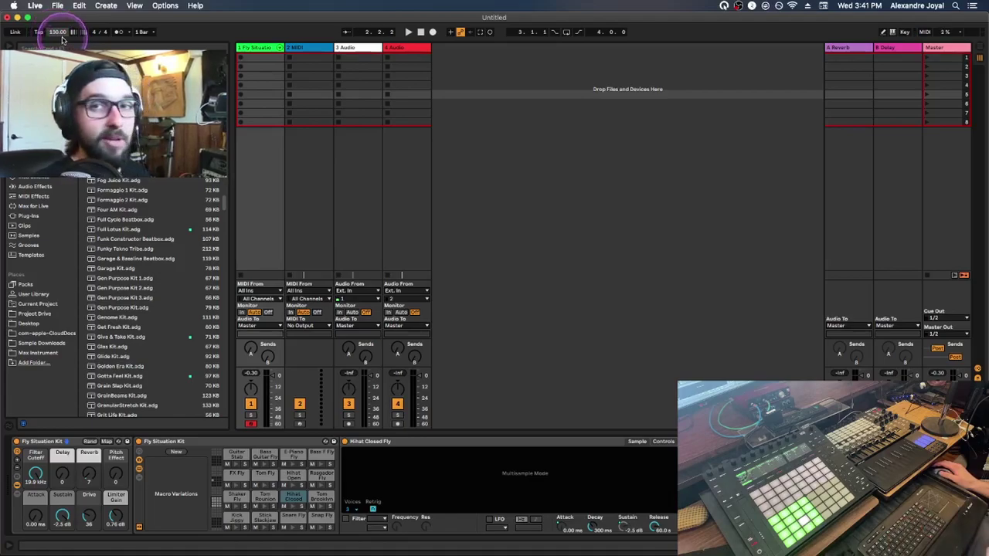
left_click(117, 33)
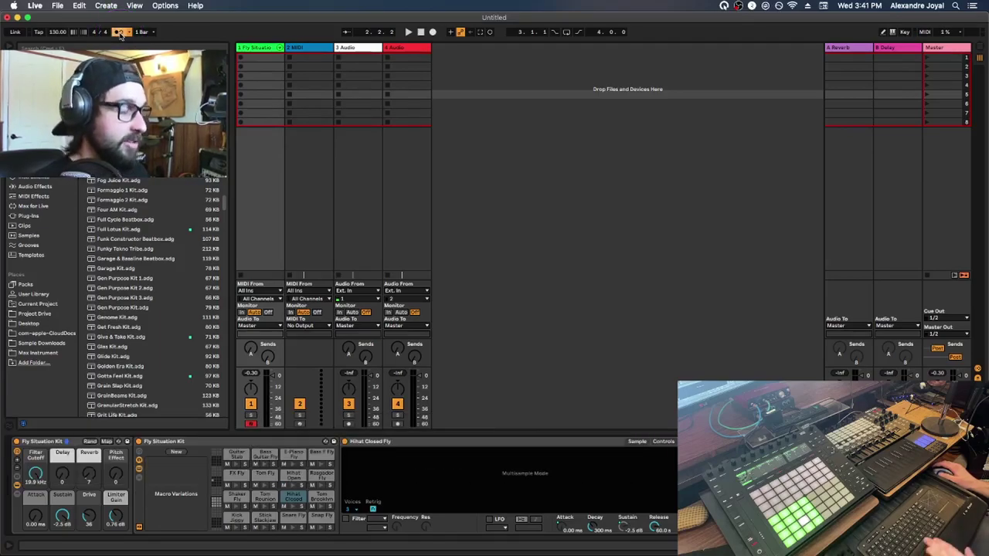
left_click(120, 34)
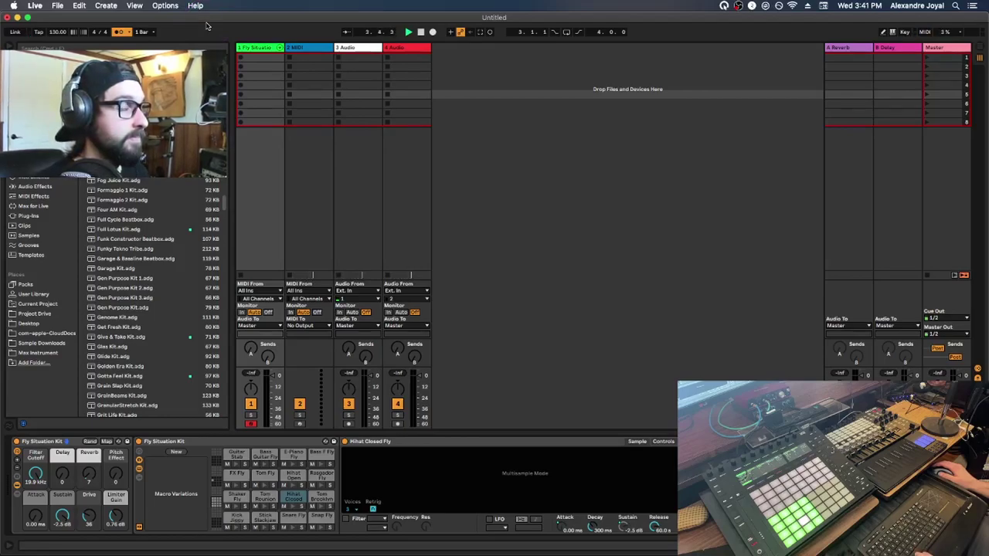
left_click(303, 148)
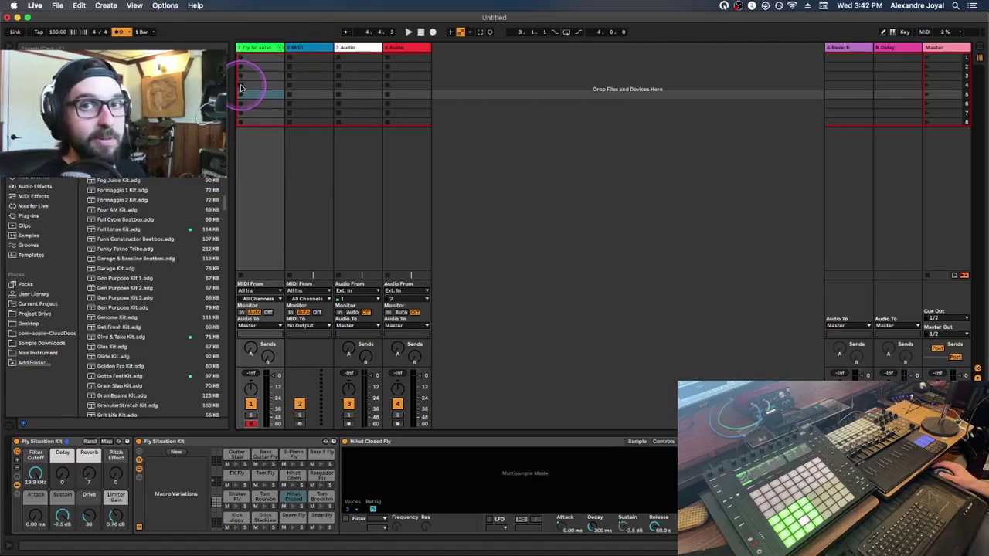
- Record a four-bar MIDI drum pattern into the first clip slot of the Fly Situation Kit track
left_click(255, 59)
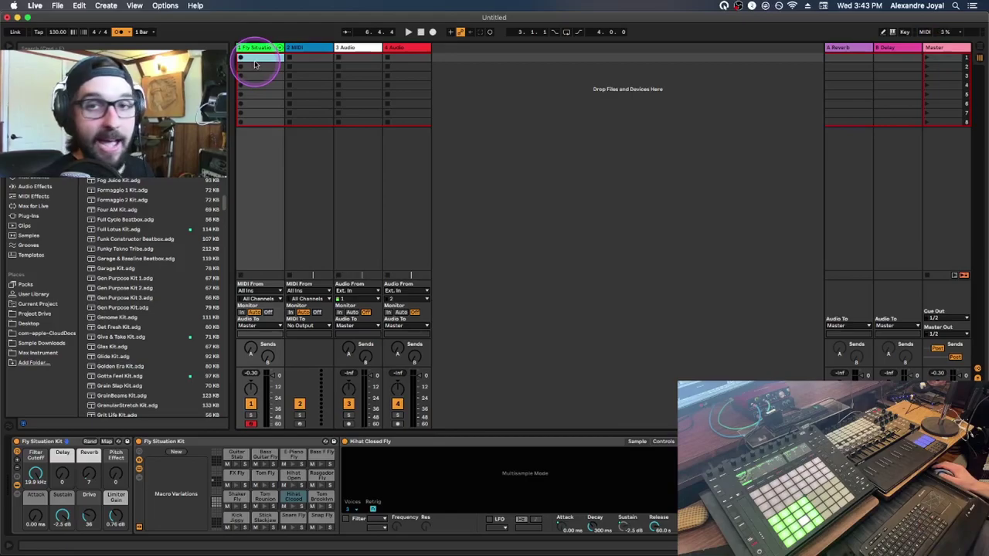
left_click(244, 62)
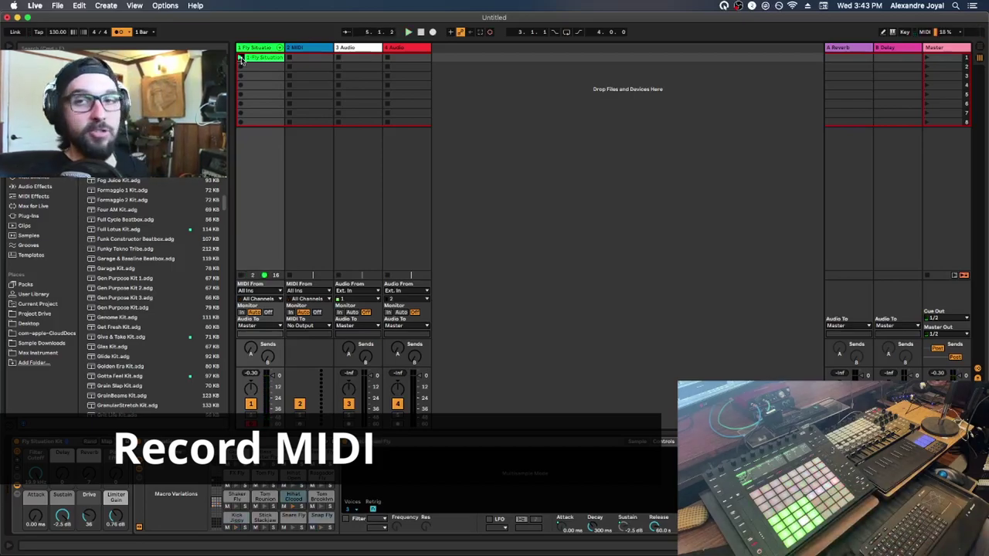
left_click(415, 105)
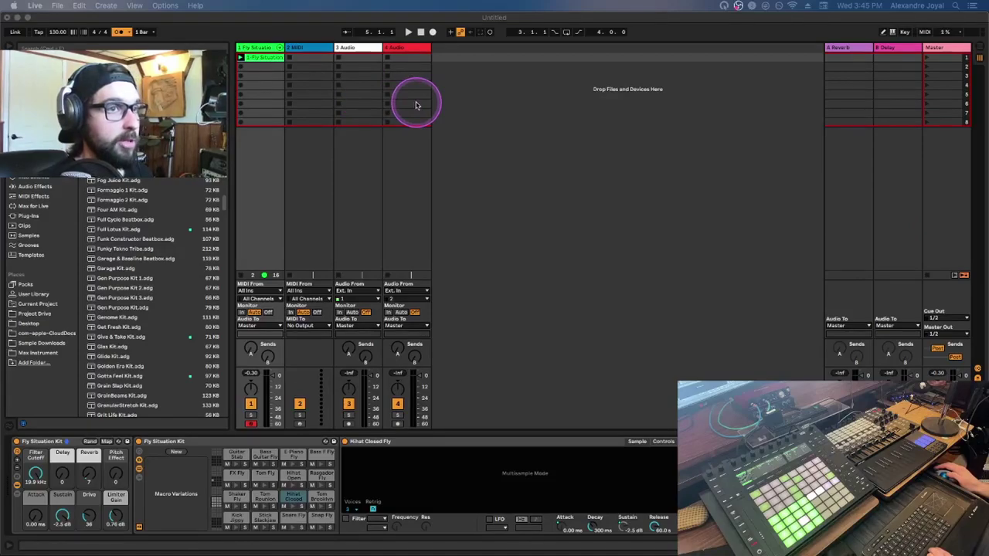
- Turn off the metronome and play back the recorded drum clip
left_click(119, 31)
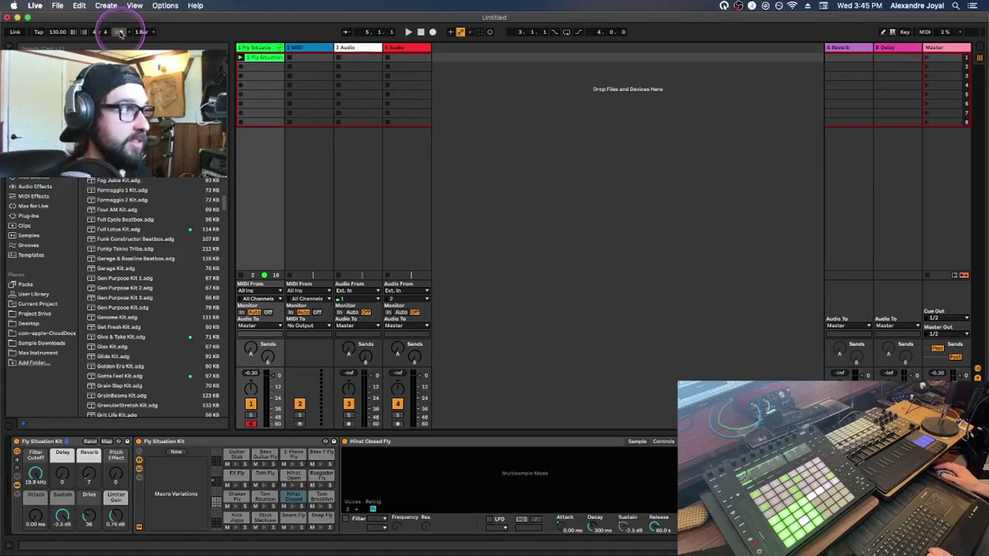
key("space")
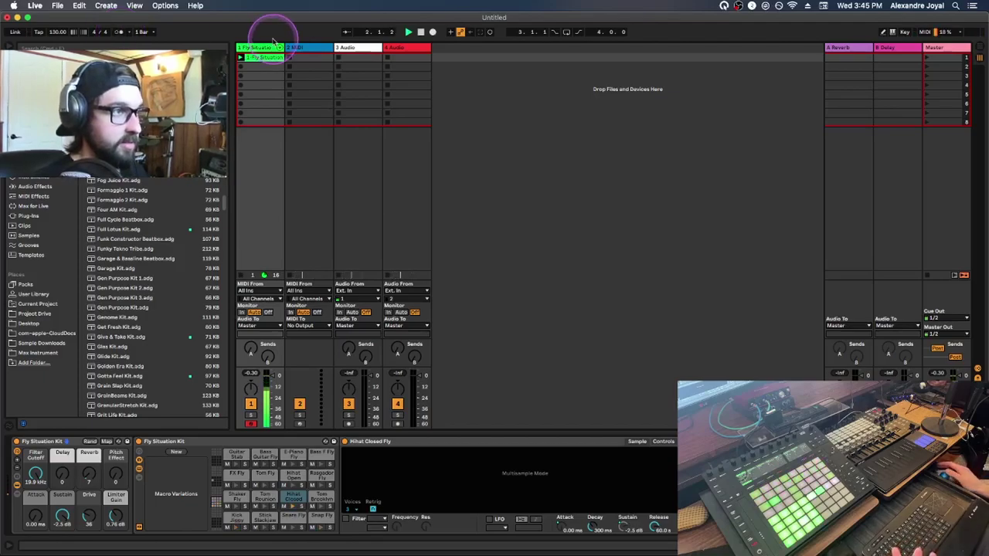
left_click(392, 73)
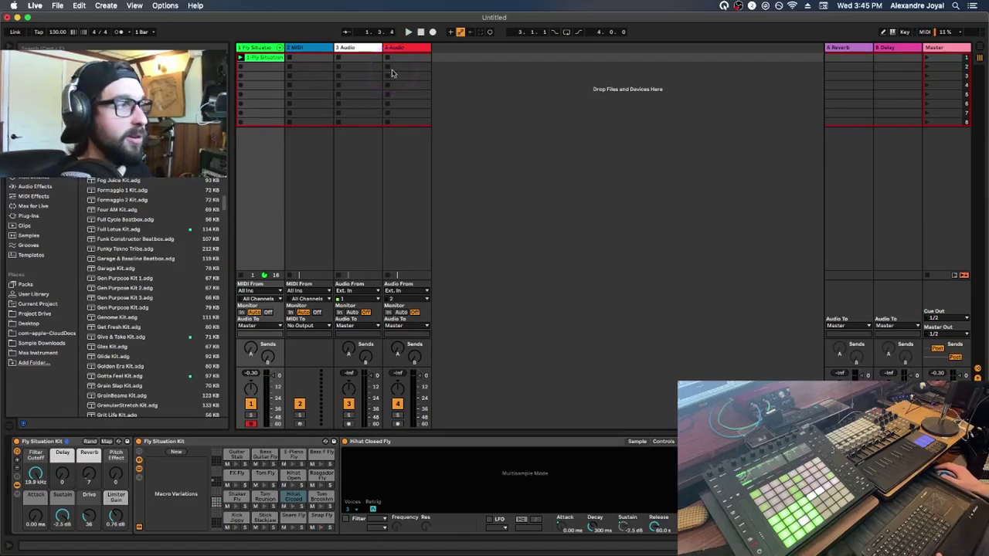
left_click(391, 72)
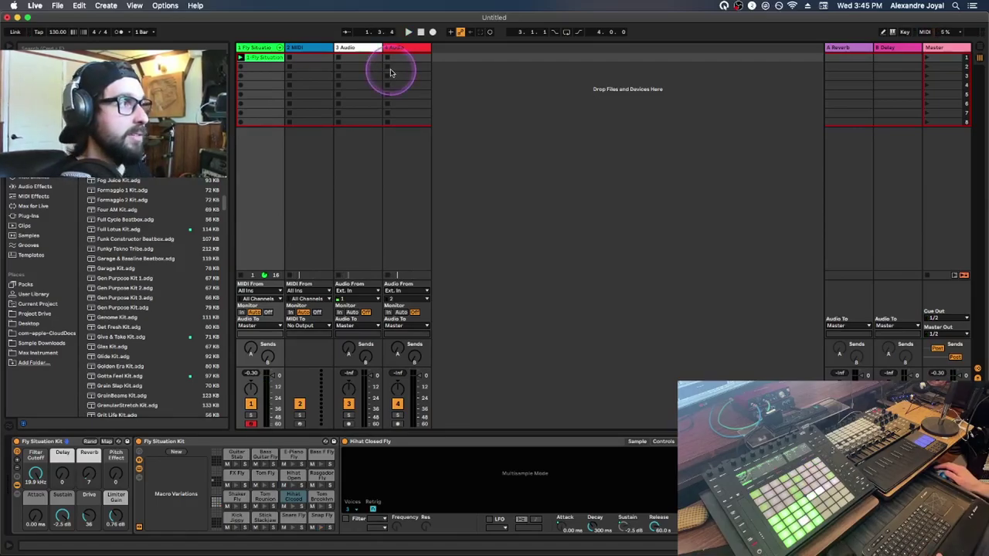
- Open the recorded drum clip in Clip View and reduce the note editor's height to reveal the mixer
double_click(255, 58)
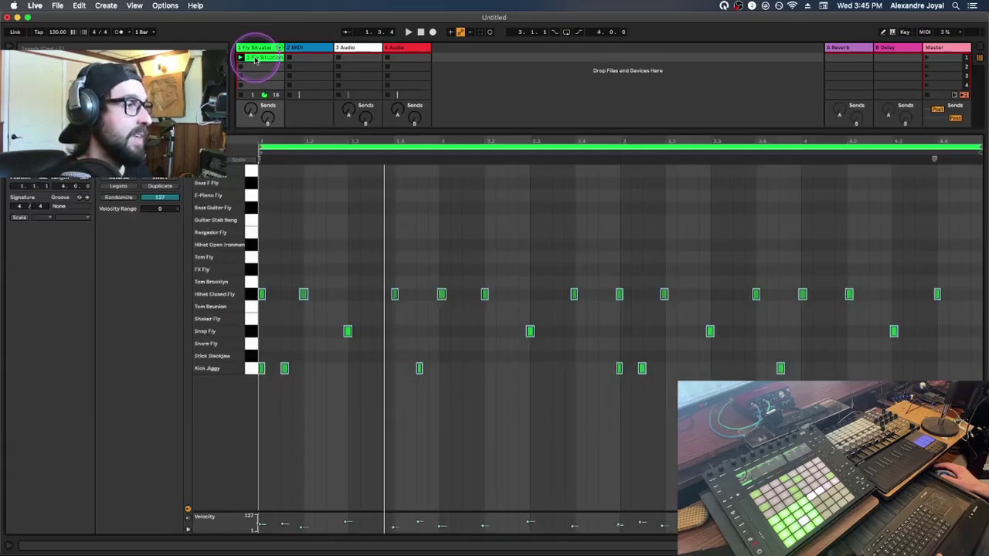
left_click_drag(358, 132, 347, 213)
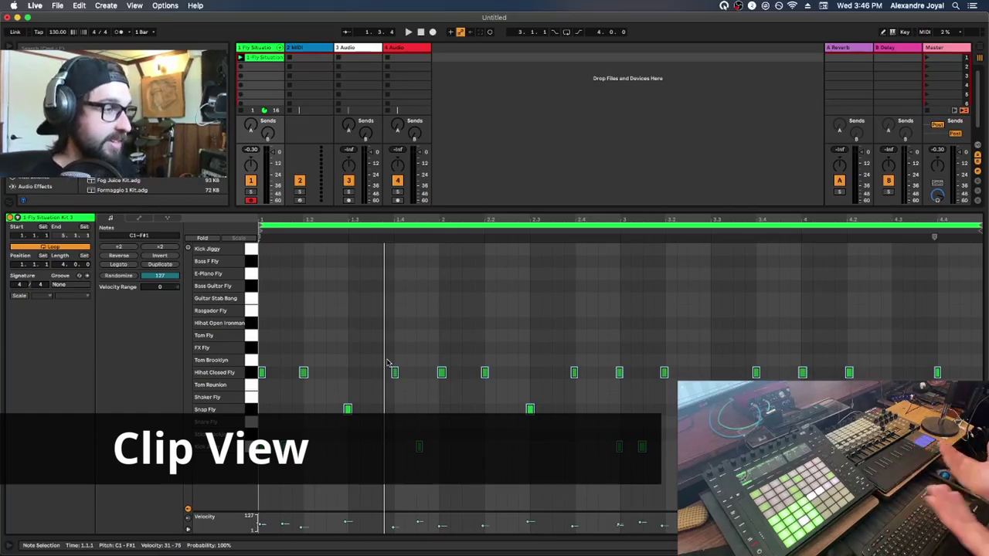
- Select individual Hihat Closed Fly notes, and add a Snap Fly note at 2.3.4 and delete it again
left_click(303, 373)
double_click(304, 373)
double_click(306, 374)
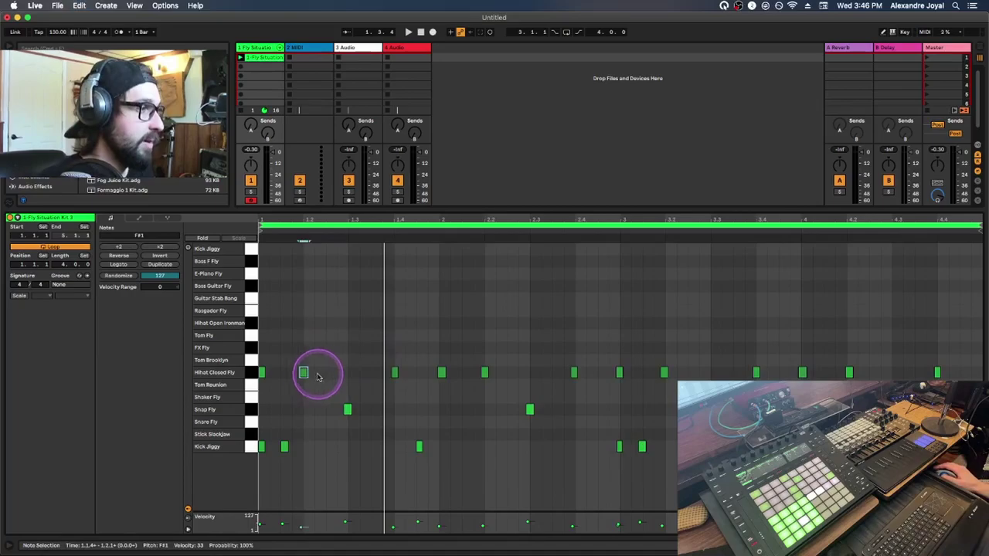
mouse_move(395, 374)
left_mouse_down()
mouse_move(407, 379)
mouse_move(395, 372)
left_mouse_up()
left_click(566, 414)
double_click(568, 411)
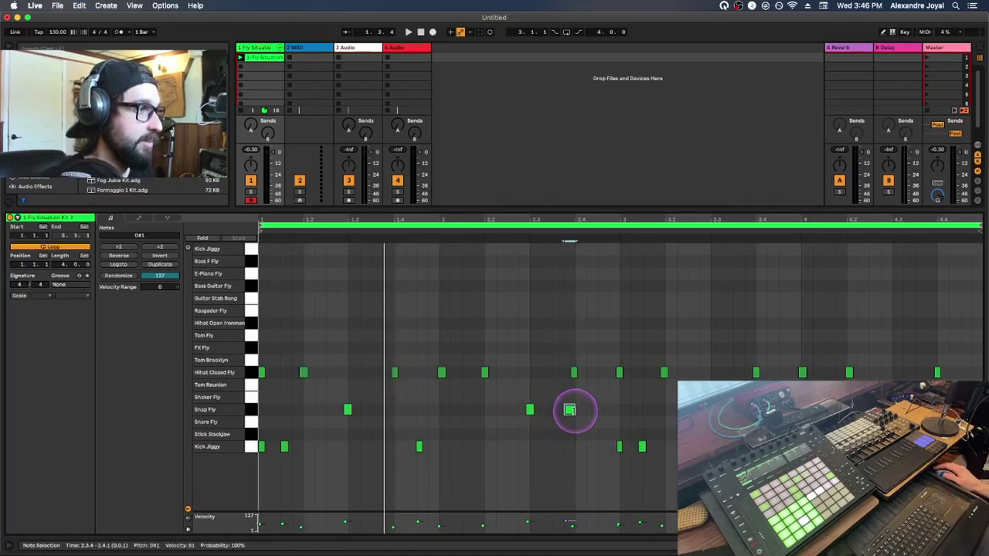
double_click(570, 410)
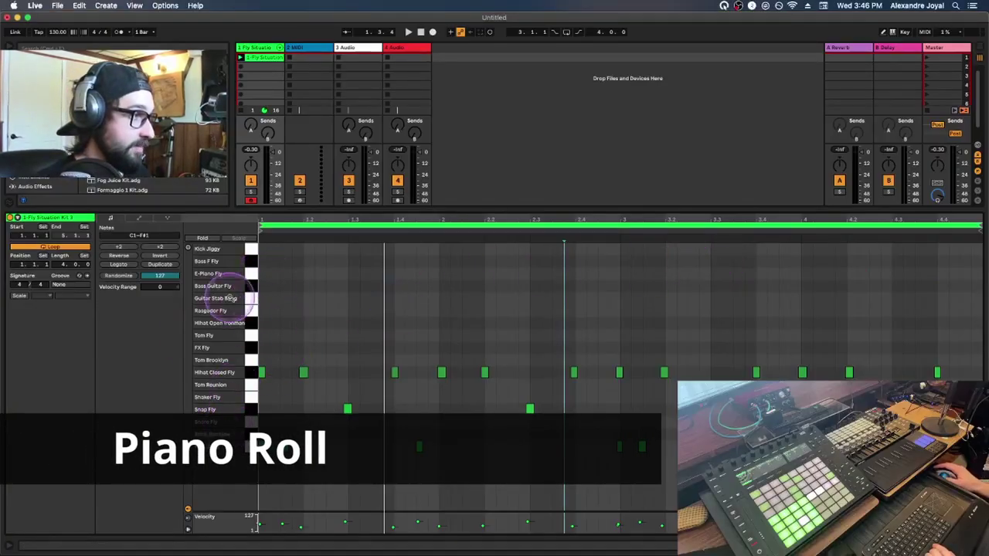
- Turn on note preview in the piano roll and audition the kit's sounds from Kick Jiggy downward
left_click(199, 349)
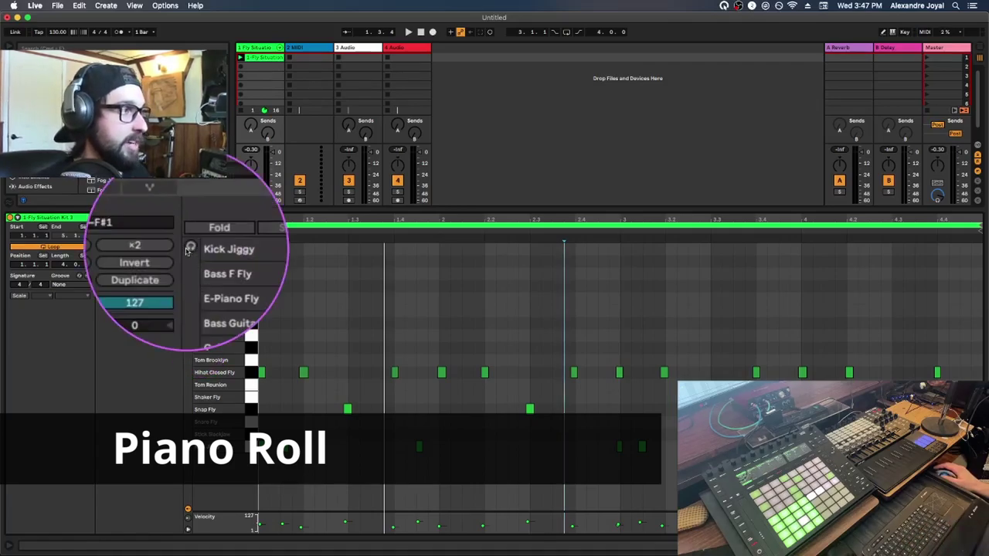
left_click(188, 251)
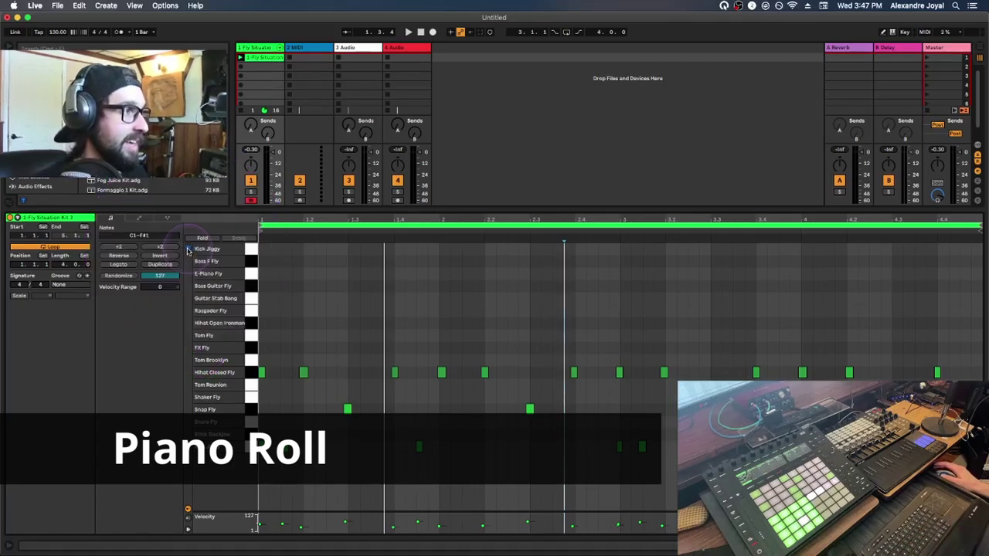
left_click(250, 248)
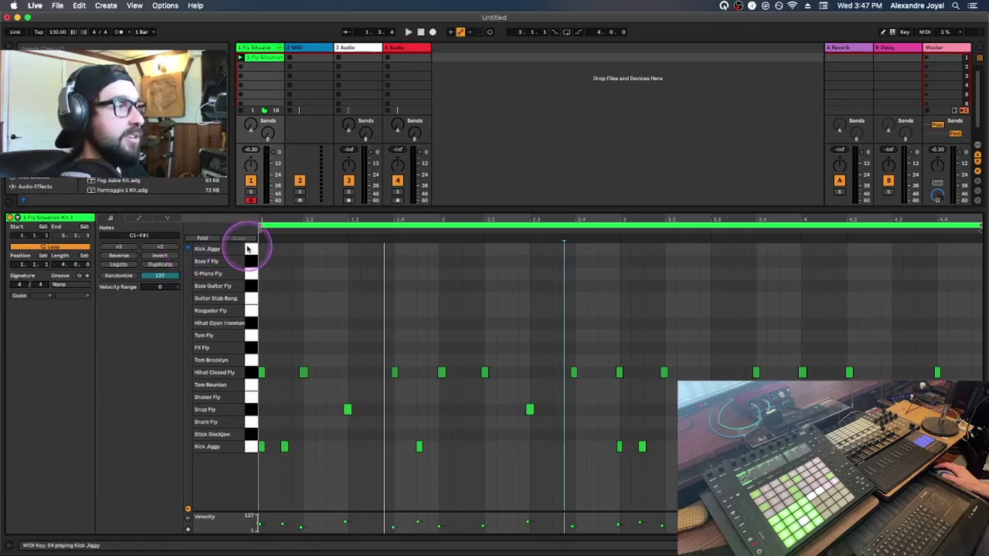
left_click(249, 277)
left_click_drag(250, 280, 255, 382)
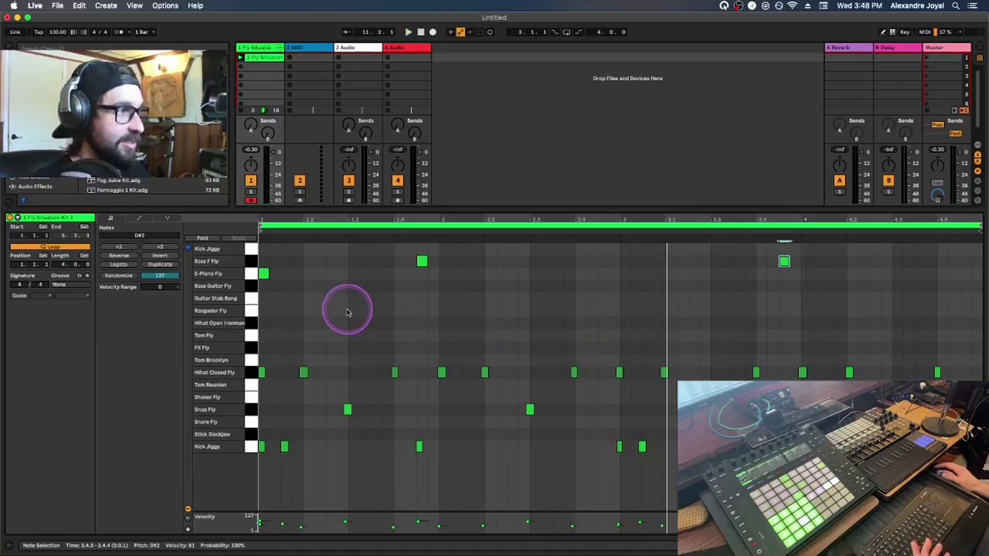
- Audition the E-Piano Fly note at 1.1.1 and the first Bass F Fly note in the clip
left_click(264, 273)
left_click(420, 261)
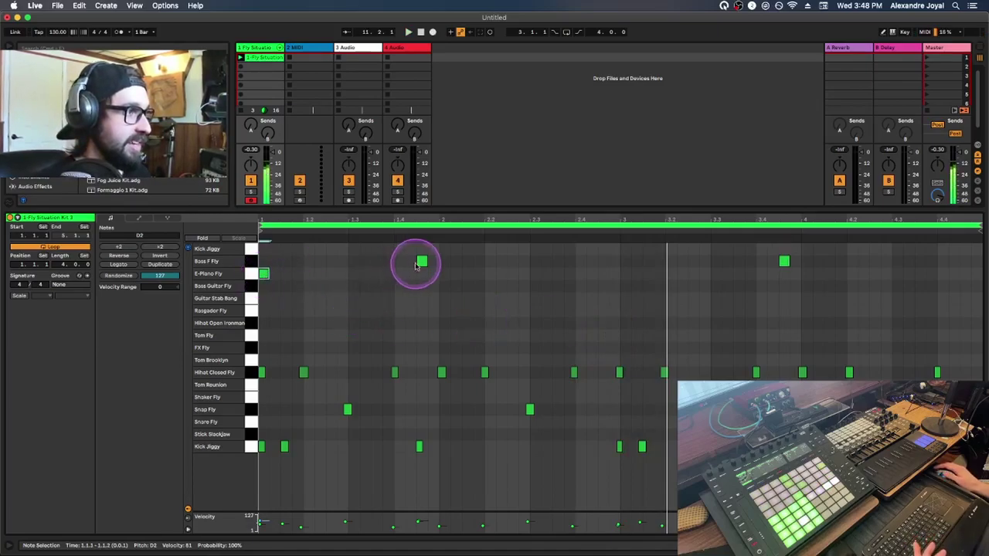
- Audition the second Bass F Fly note and the Kick Jiggy note at 1.4.2
left_click(784, 262)
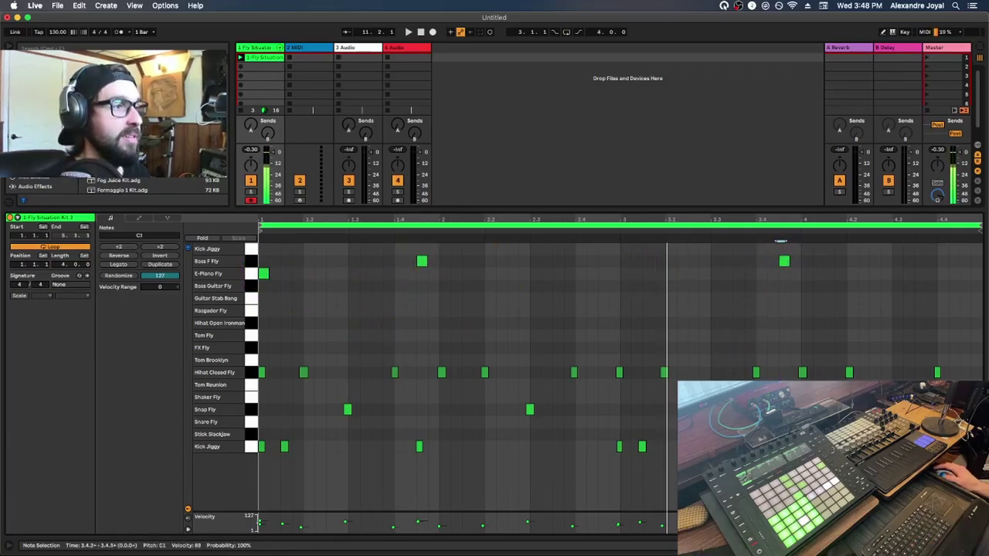
left_click(418, 446)
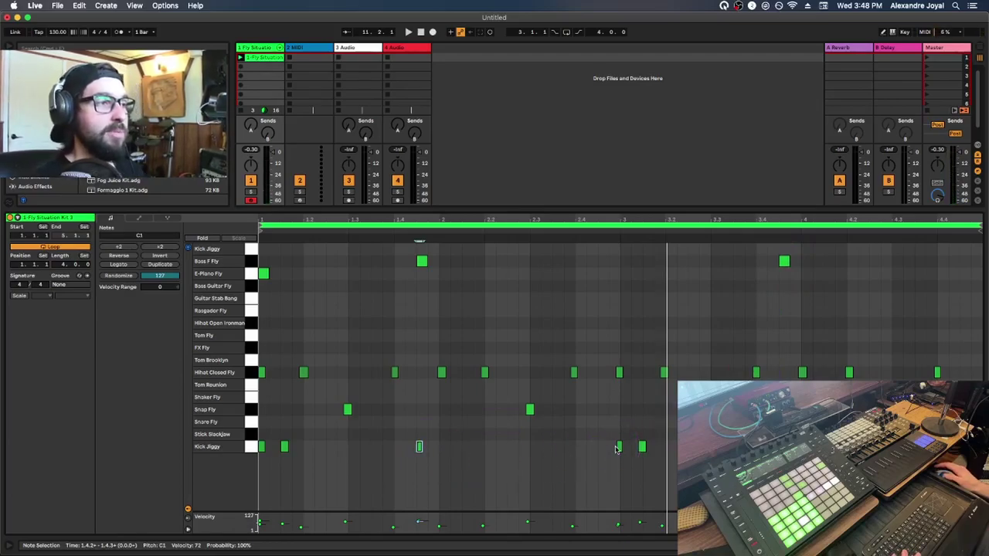
- Quantize all notes in the drum clip and play the clip back
left_click(597, 308)
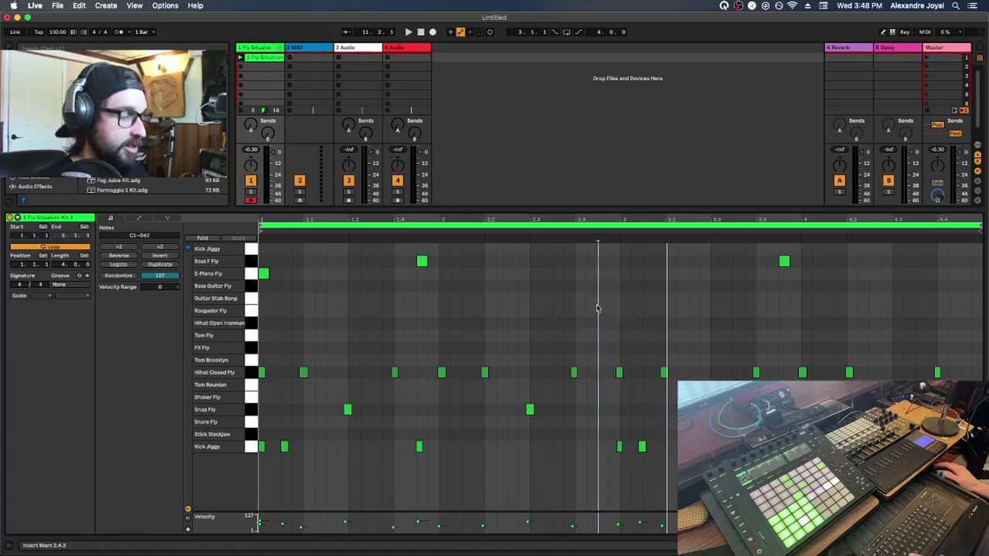
key("super+a")
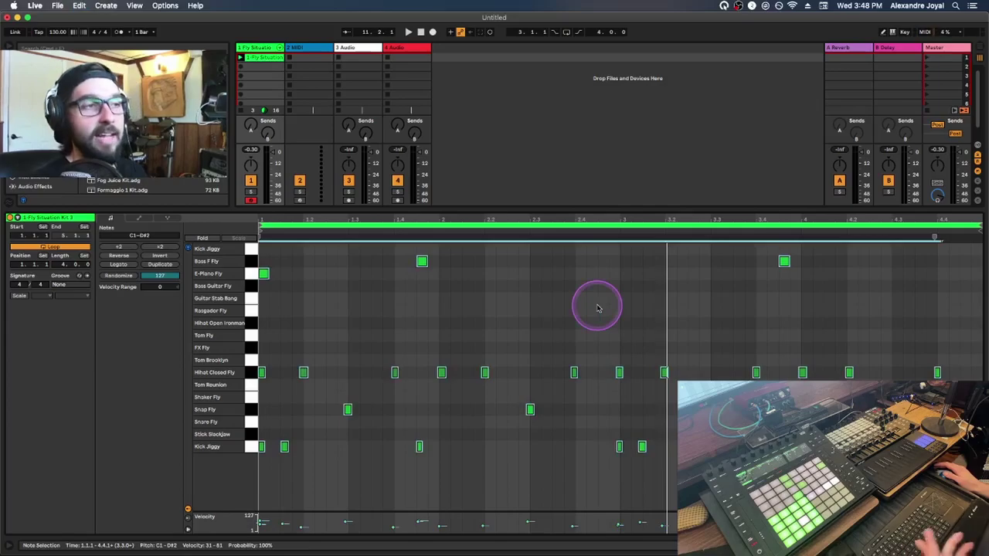
right_click(574, 373)
left_click(589, 391)
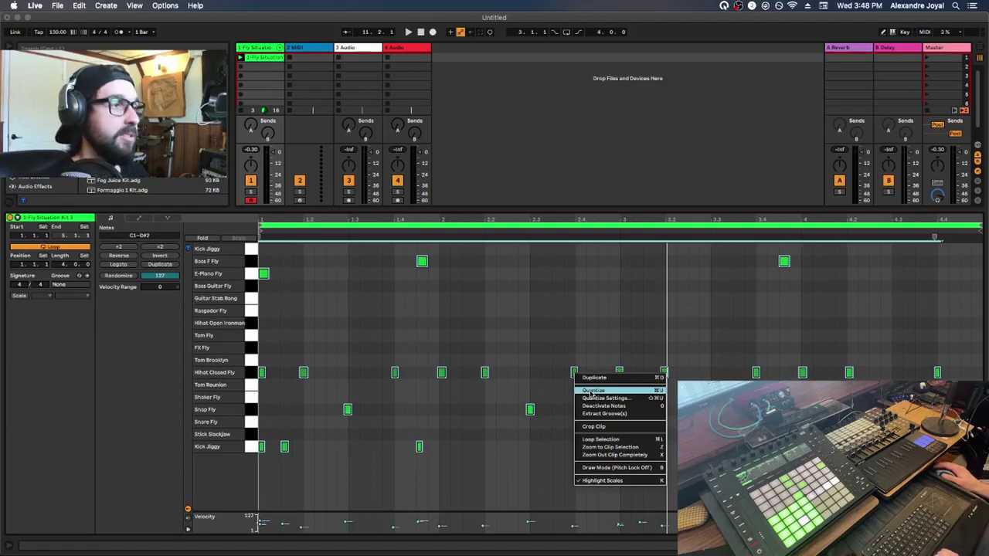
left_click(591, 390)
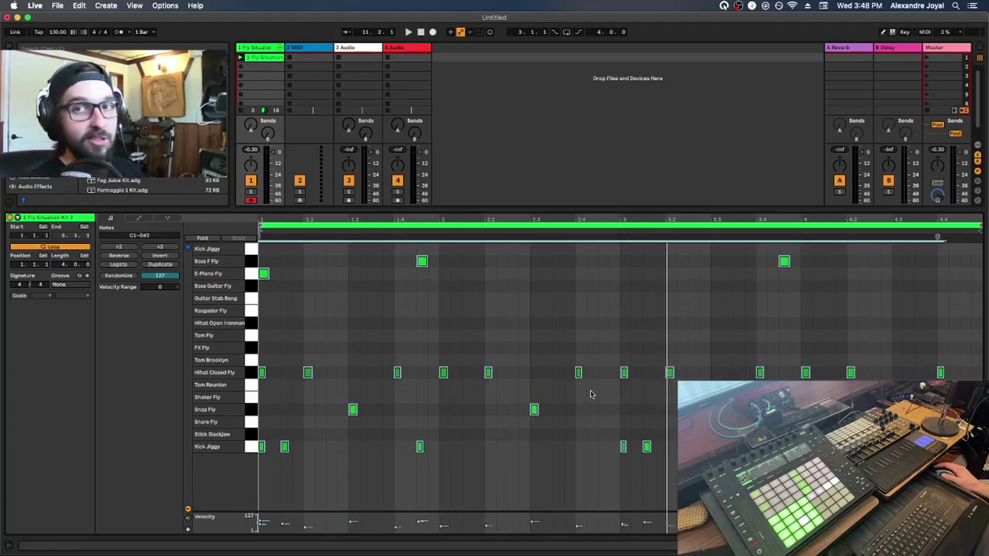
key("space")
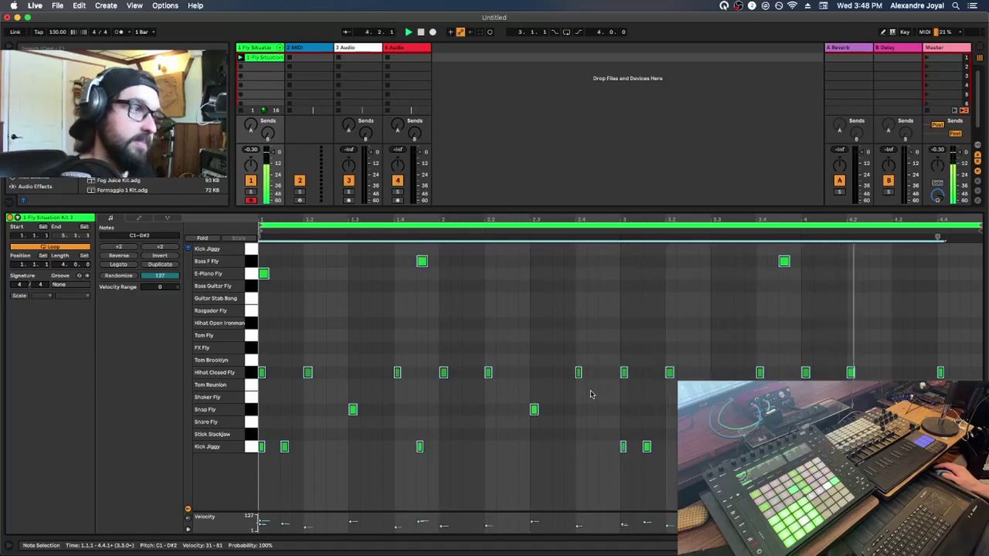
left_click(868, 327)
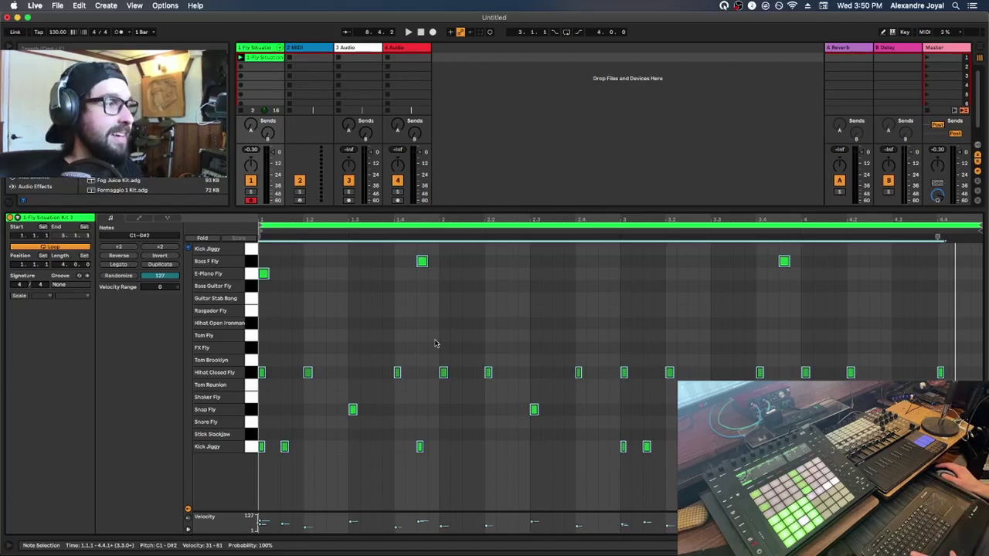
- Undo the quantization of the drum notes to compare the timing, and redo it
key("super+u")
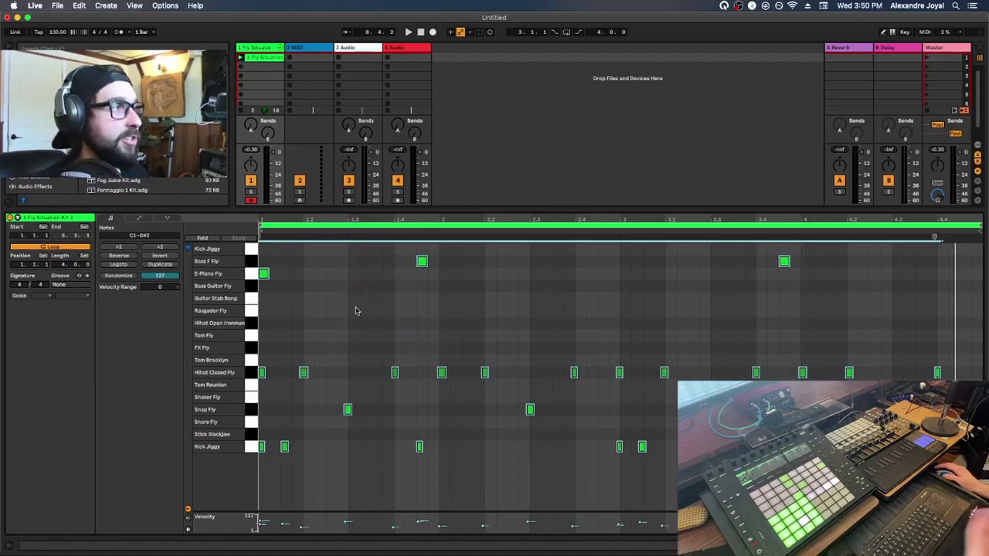
left_click(78, 6)
left_click(82, 27)
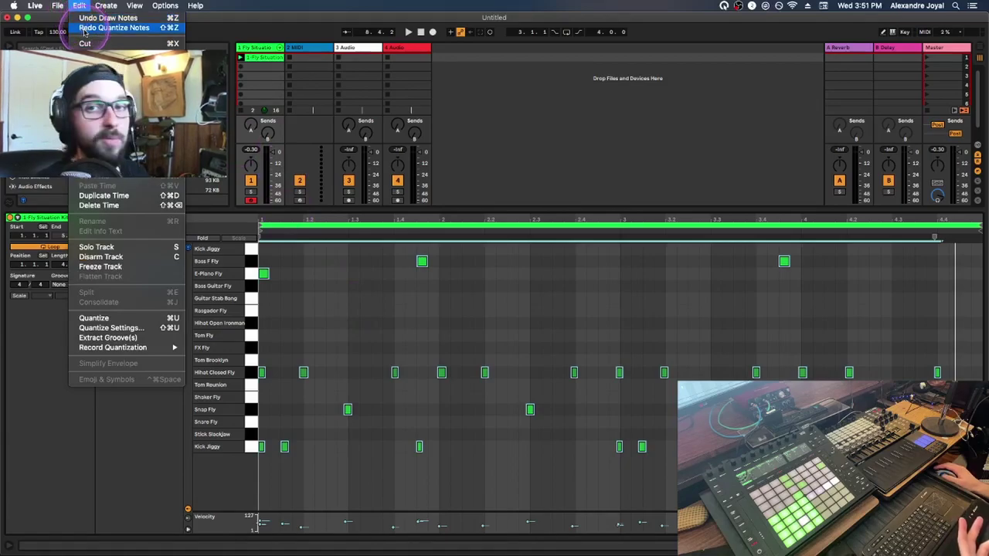
left_click(85, 28)
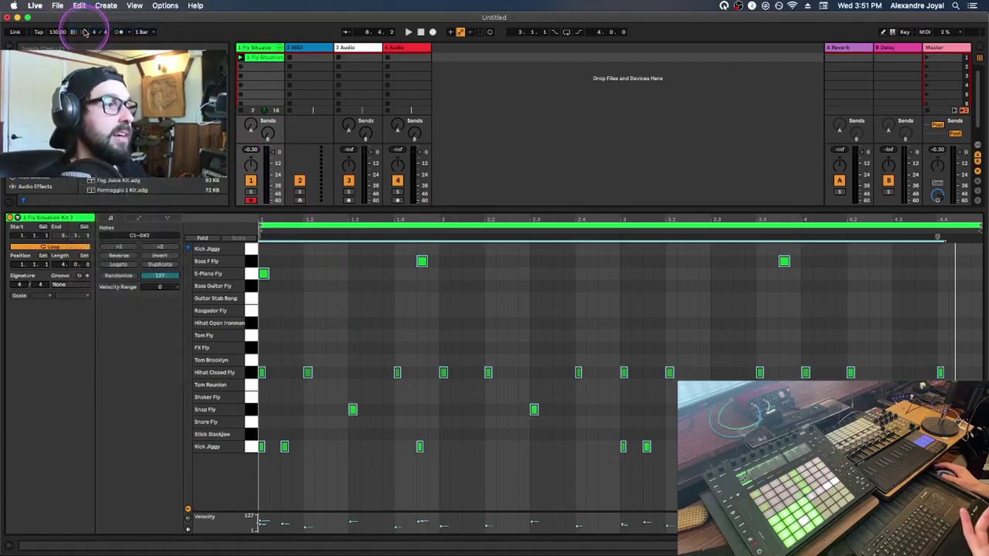
left_click(641, 232)
left_click(572, 230)
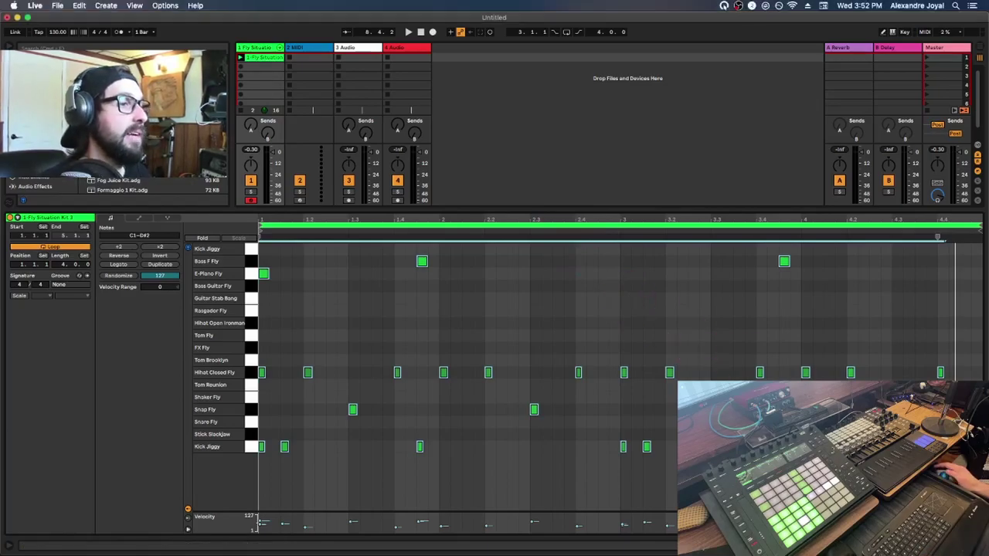
- Hide the clip's note editor and browse the Piano & Keys instrument presets and the Plug-Ins category
key("super+alt+l")
left_click(598, 452)
left_click(390, 379)
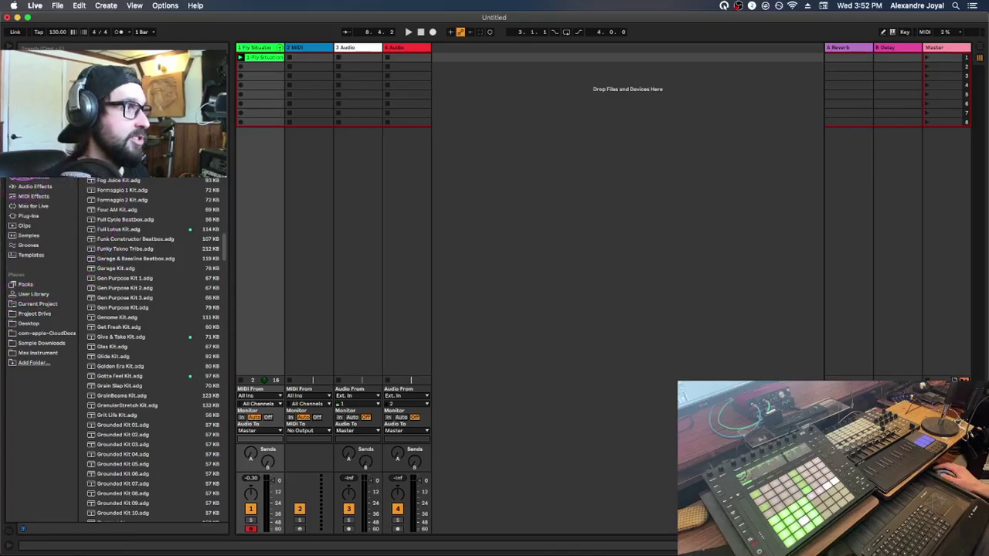
left_click(121, 235)
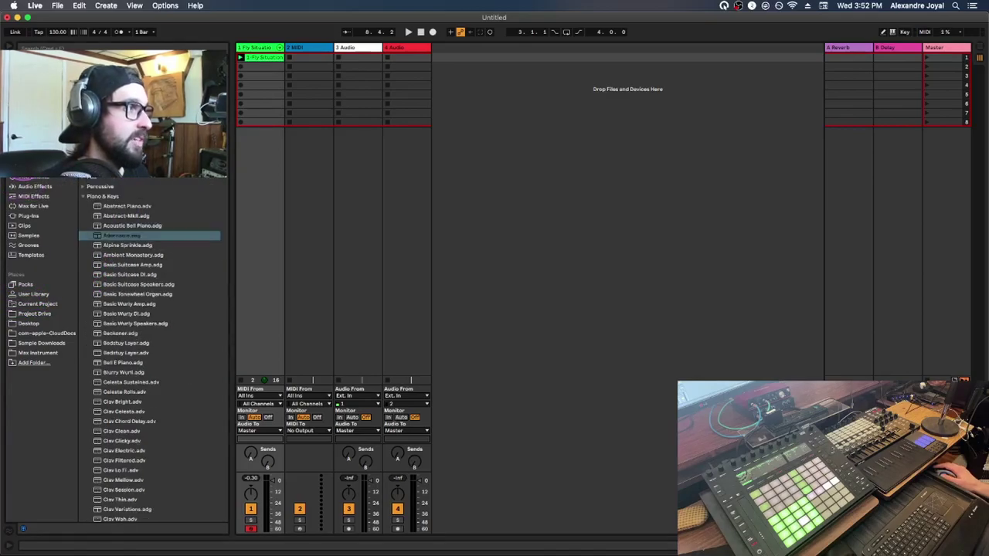
left_click(84, 197)
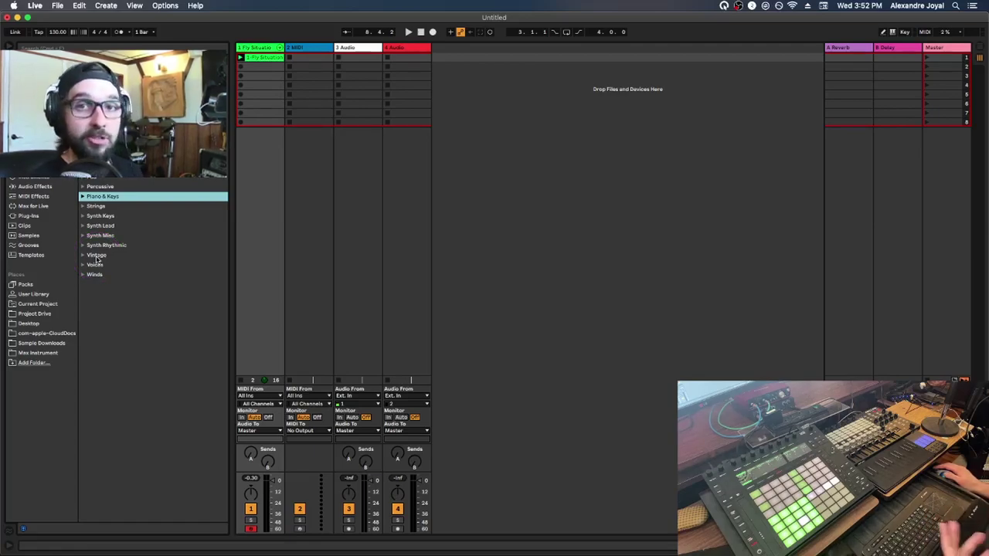
left_click(27, 216)
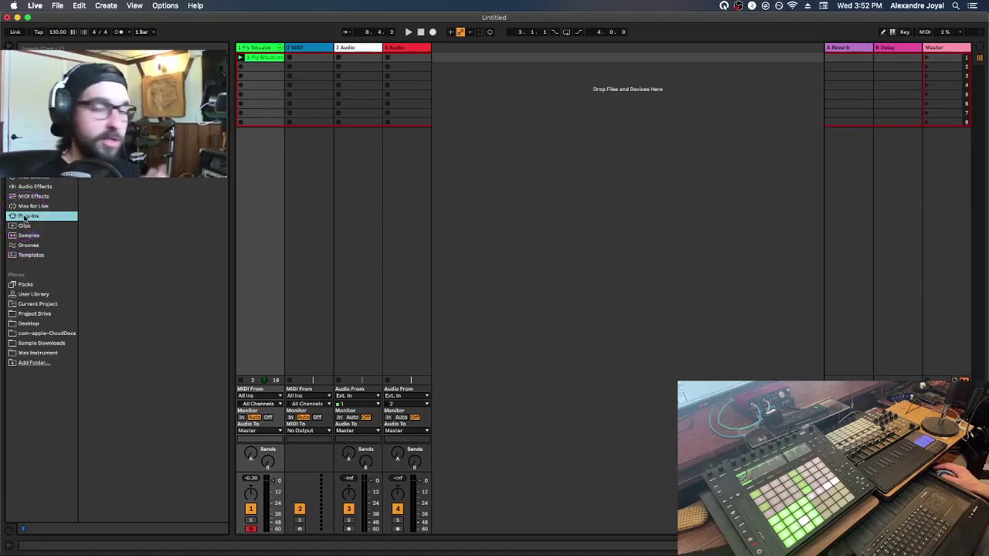
left_click(19, 177)
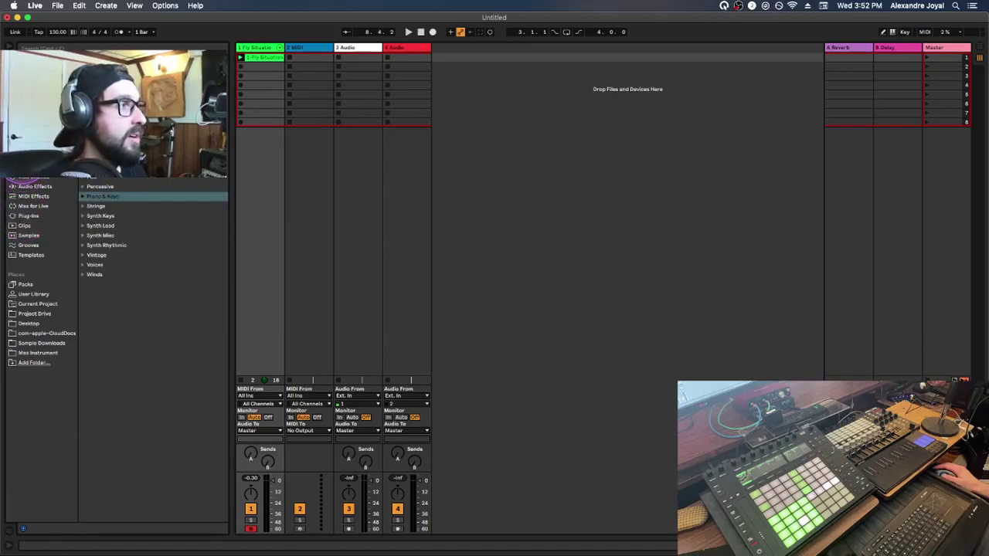
- Find Bell String Detuned Pad.adv among the pad instrument presets and load it onto the 2 MIDI track
left_click(90, 195)
left_click(82, 180)
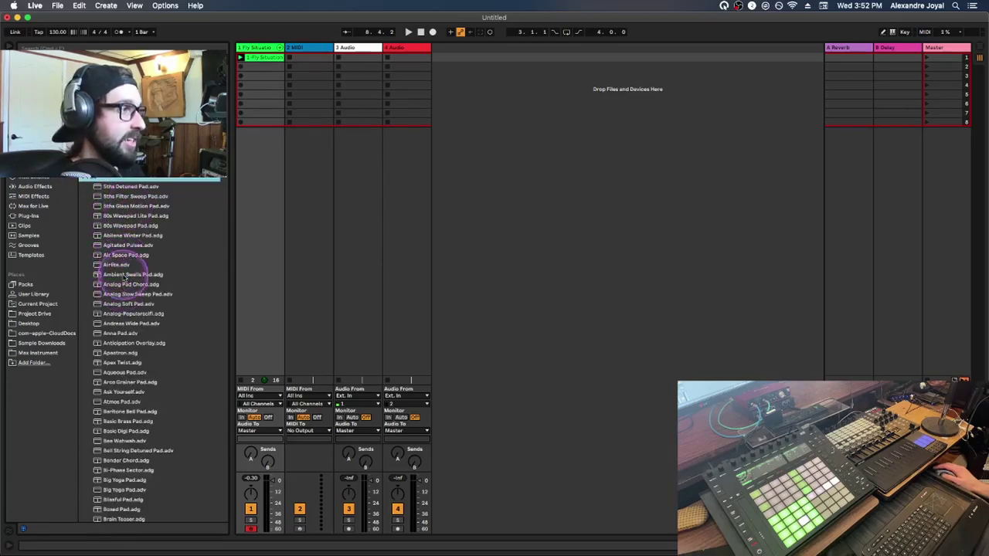
scroll(122, 270, "down", 5)
left_click_drag(193, 312, 309, 48)
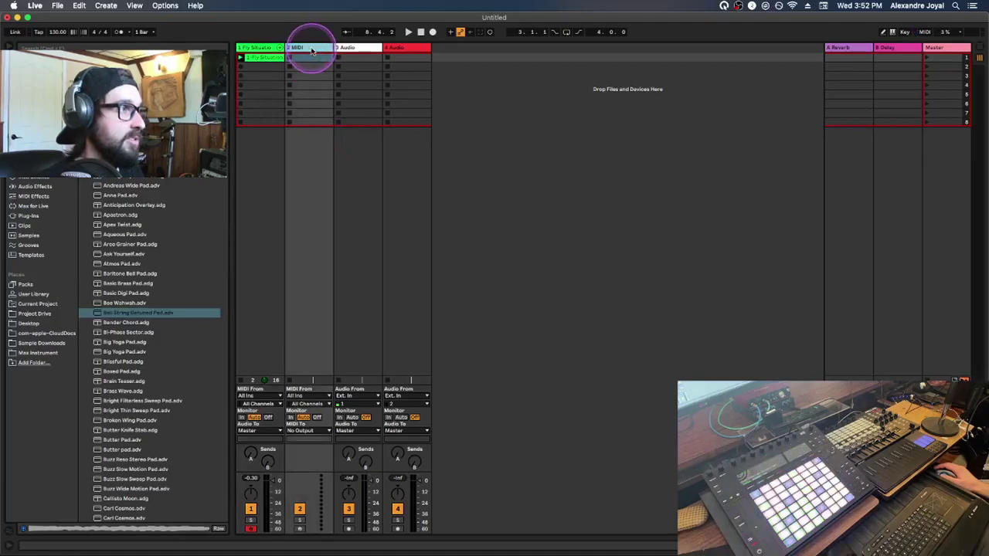
double_click(144, 313)
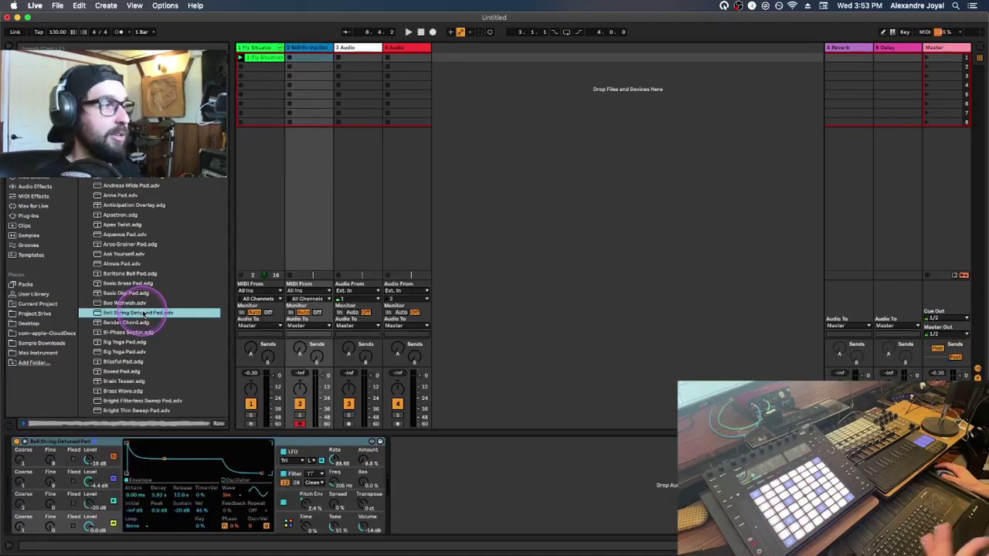
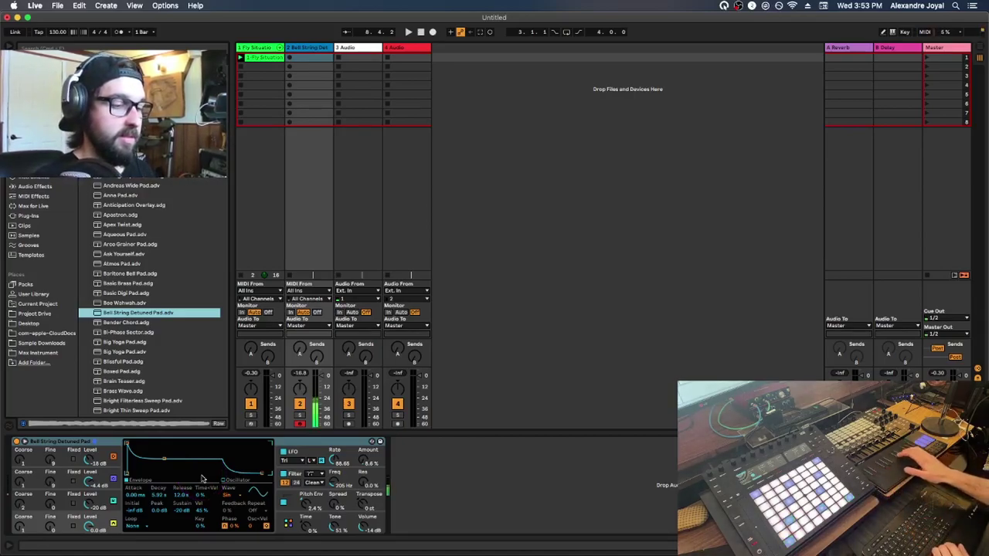
- Record a pad clip in the first slot of track 2 and adjust the drum track's volume
left_click_drag(179, 470, 291, 62)
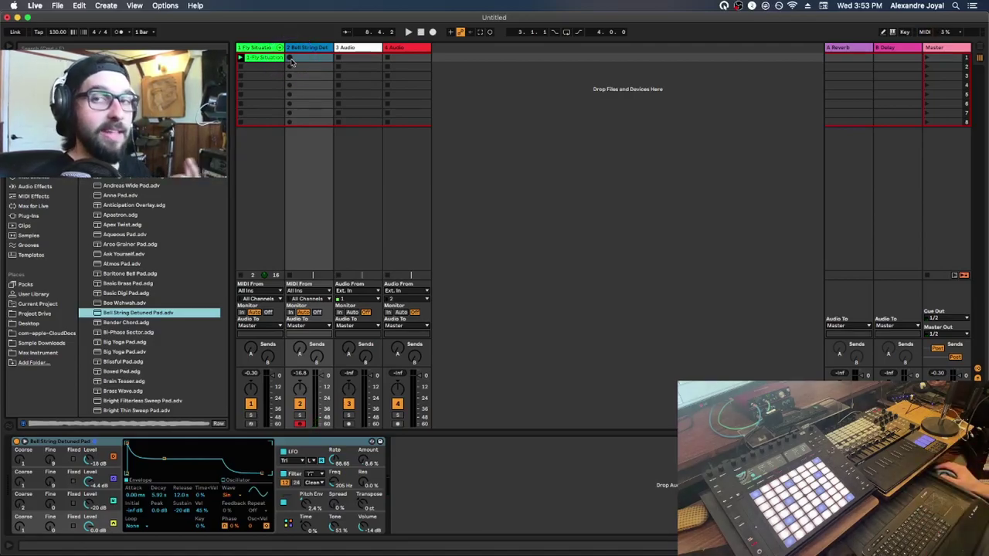
left_click_drag(265, 388, 266, 389)
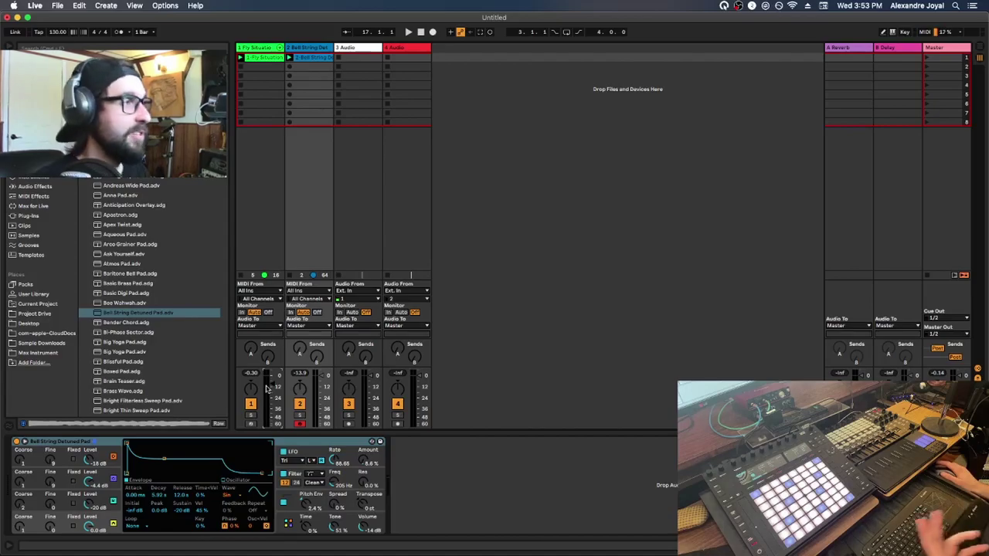
- Open the recorded pad clip in the note editor, enlarge the editor and deselect the notes
left_click(305, 60)
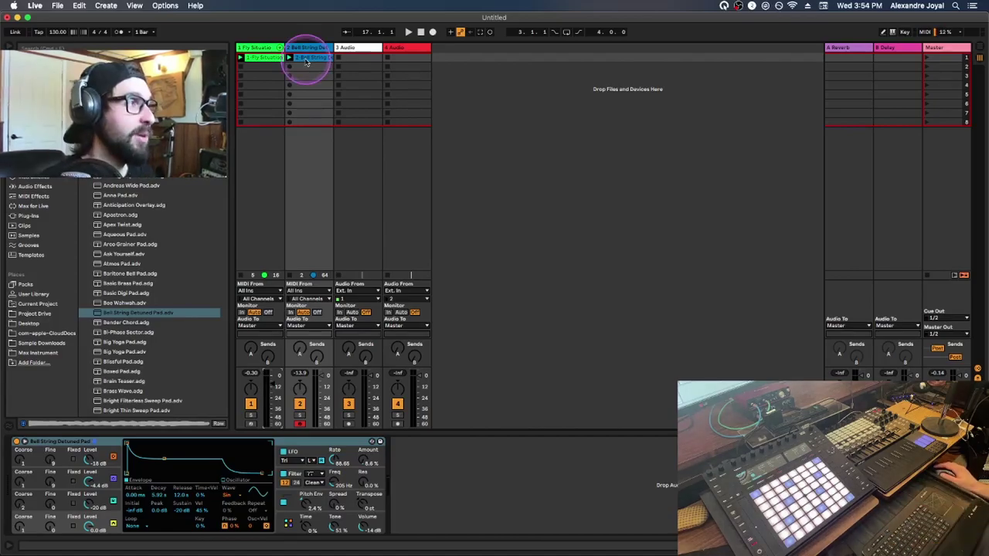
double_click(306, 62)
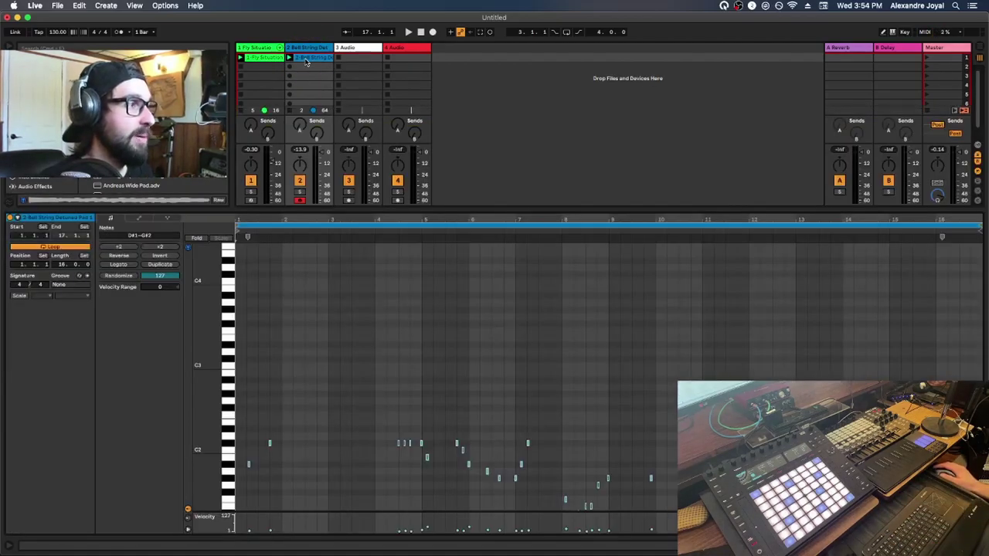
left_click_drag(357, 221, 389, 122)
left_click(476, 186)
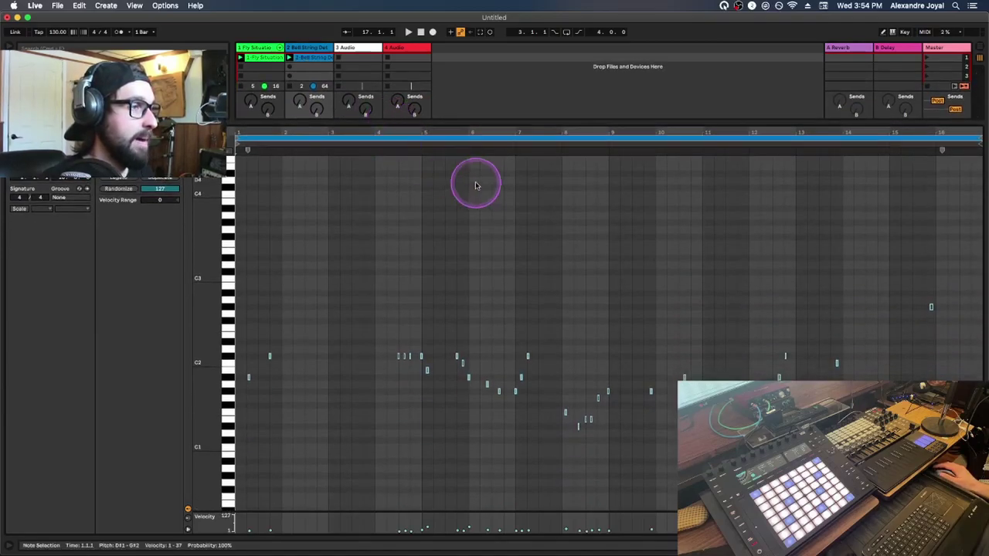
- Move the pad clip's loop start to bar 9 and play the shortened loop
left_click(610, 154)
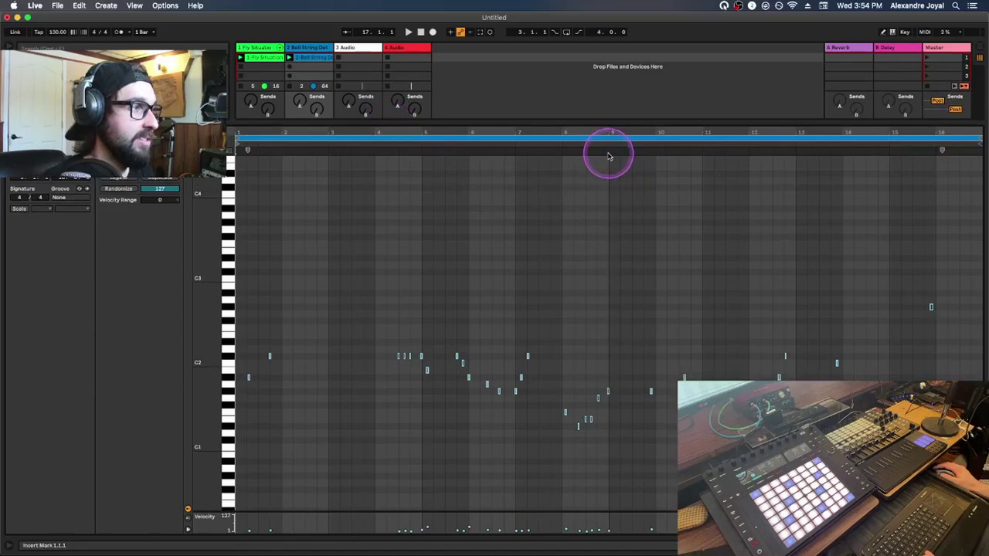
left_click(244, 143)
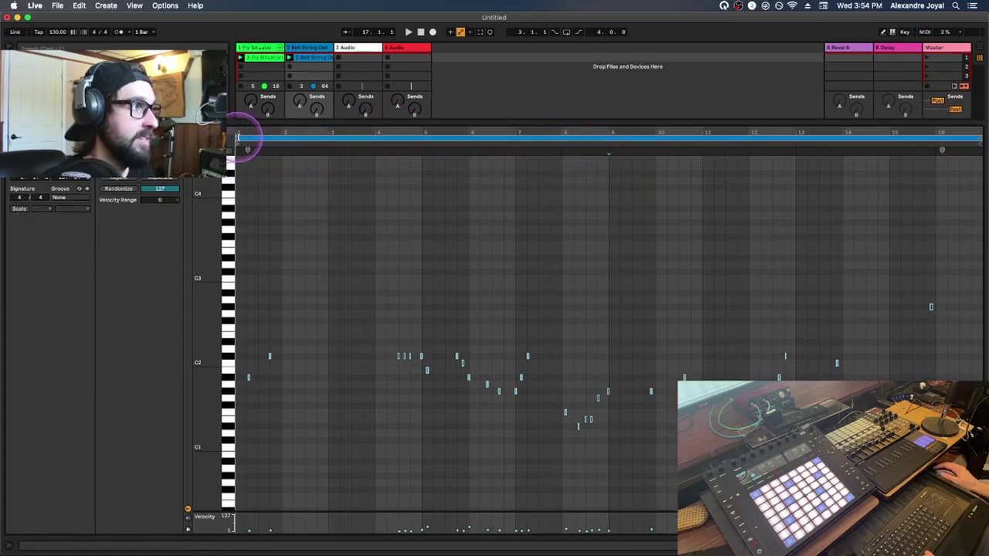
left_click_drag(244, 143, 611, 161)
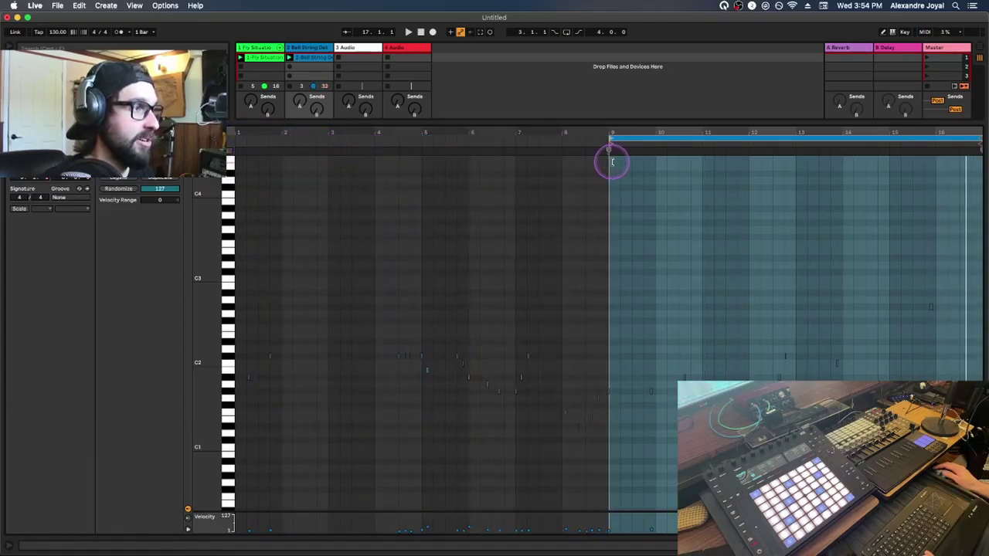
key("space")
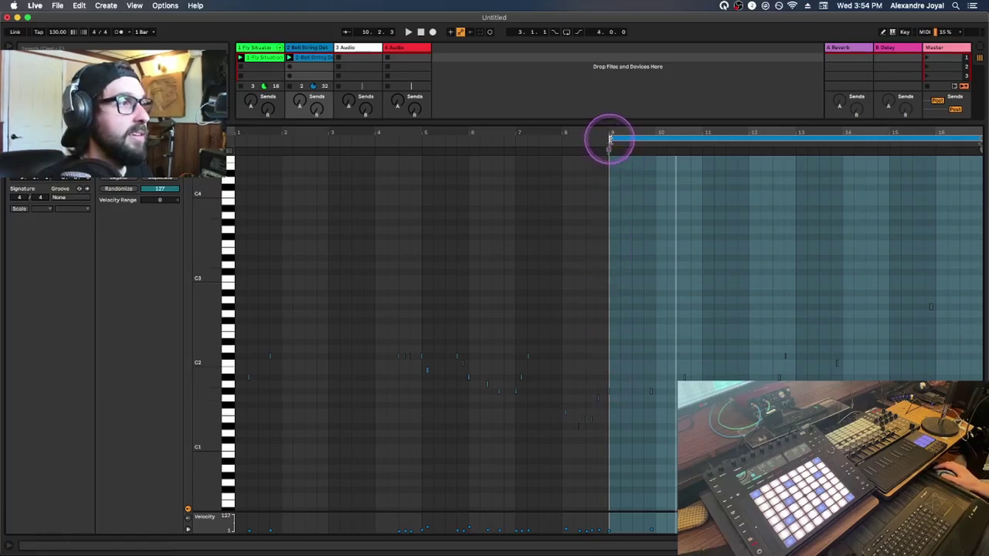
mouse_move(610, 137)
left_mouse_down()
mouse_move(360, 137)
mouse_move(611, 139)
left_mouse_up()
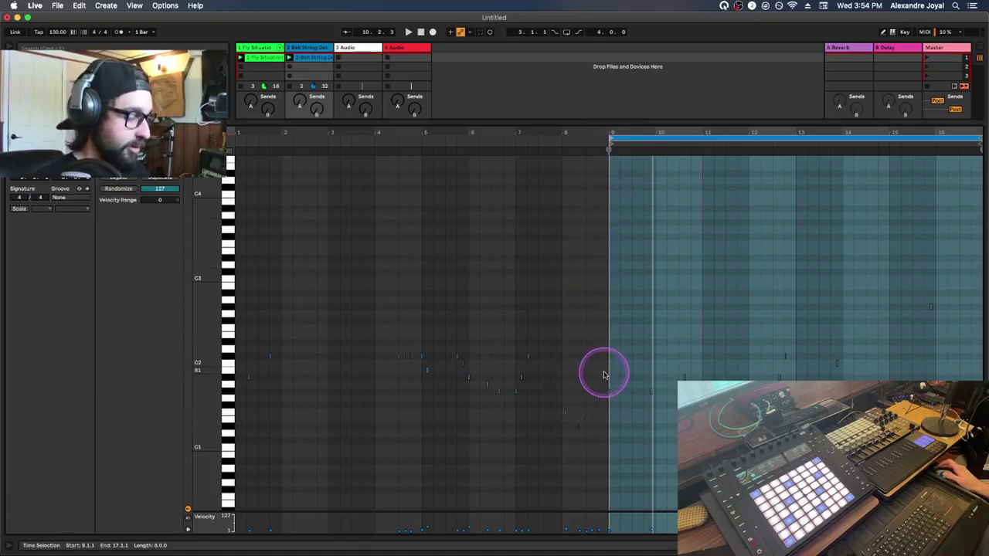
- Move the G#1 note that begins just before bar 9 so it starts at 9.1.1
scroll(608, 374, "up", 5)
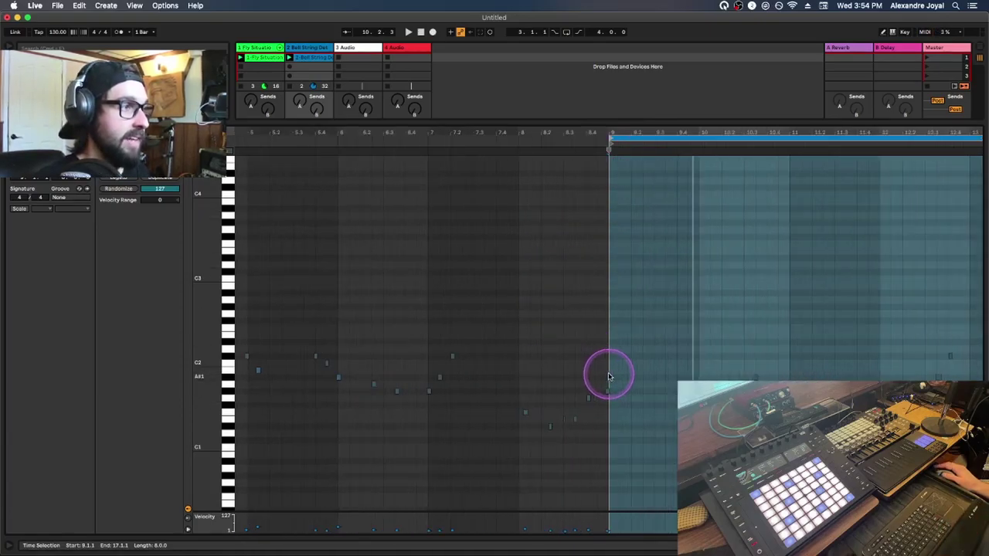
scroll(608, 376, "up", 3)
left_click(606, 391)
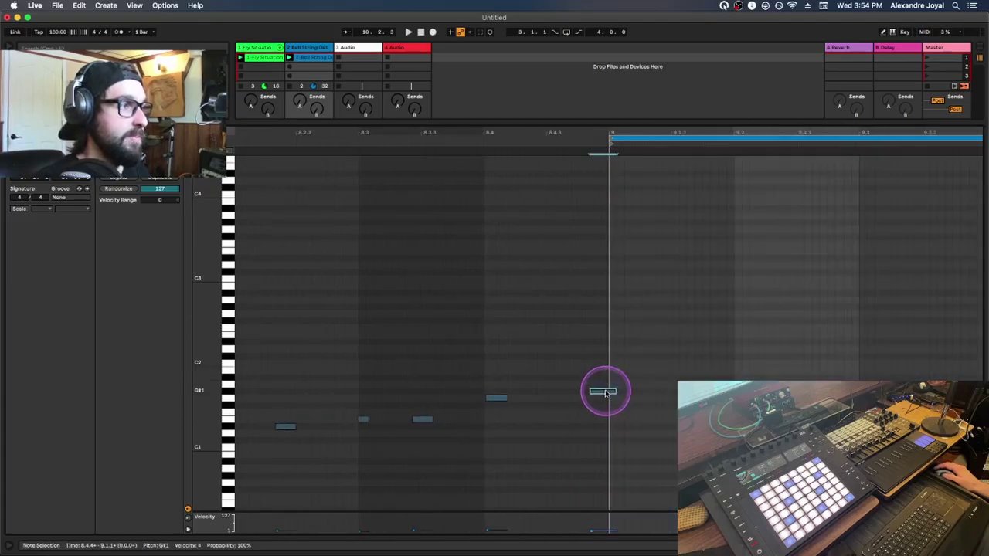
left_click_drag(606, 391, 627, 396)
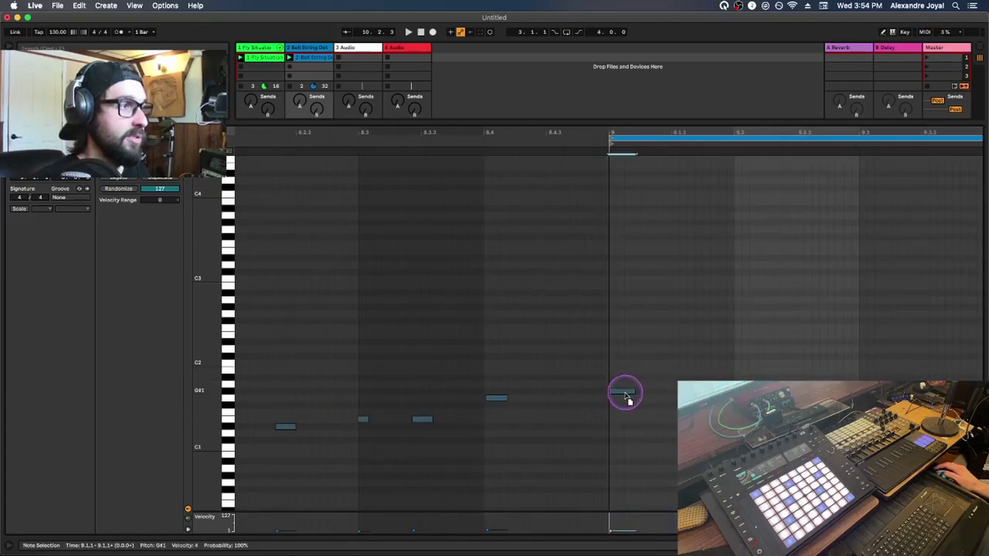
scroll(607, 358, "down", 6)
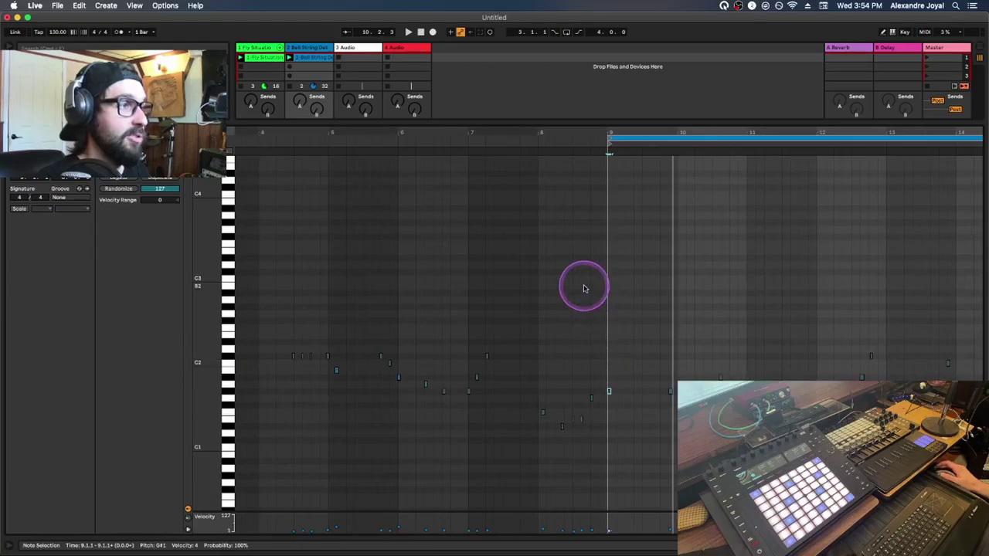
- Fold the pad clip's note editor to the used pitches and move the A#1 note in bar 10 to D#1 at 11.1.1
scroll(584, 289, "down", 3)
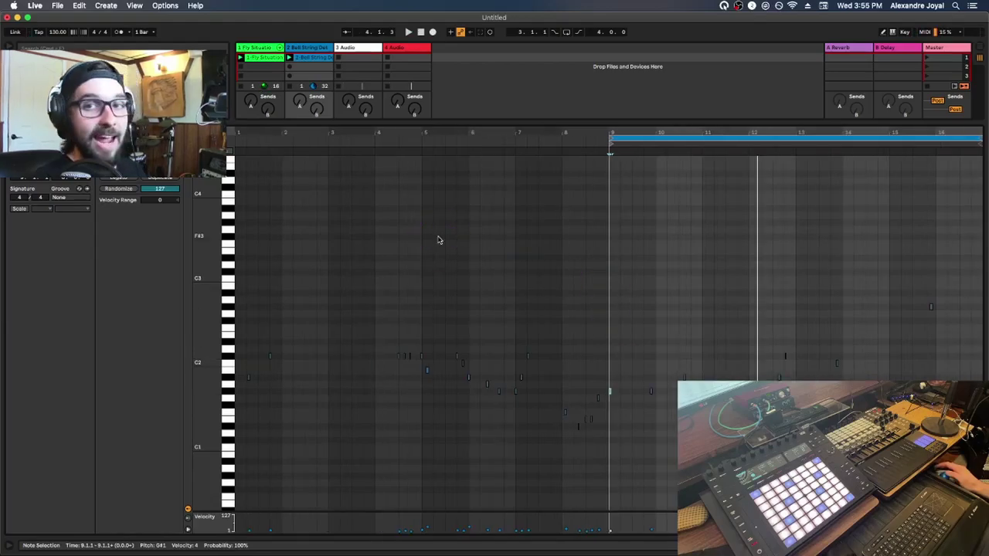
left_click(283, 199)
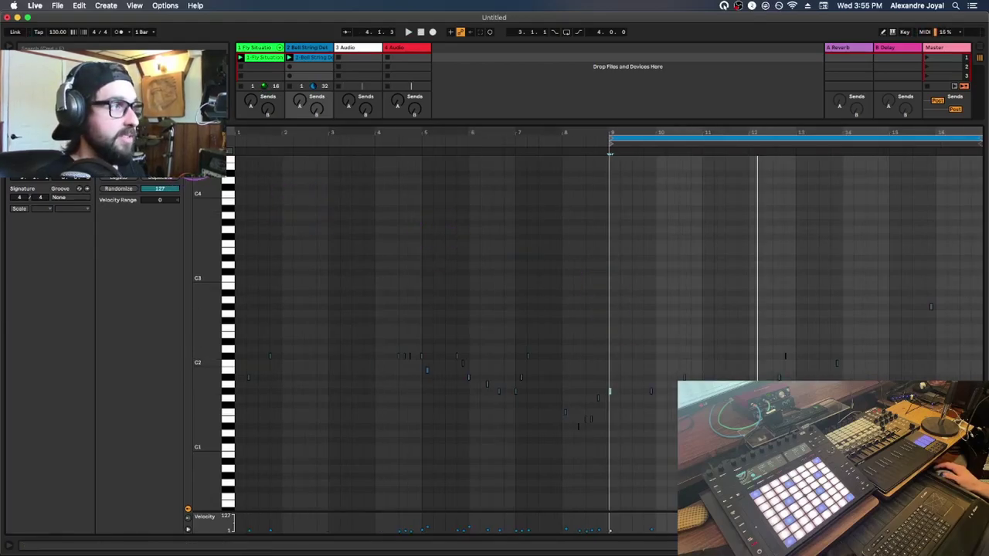
right_click(282, 199)
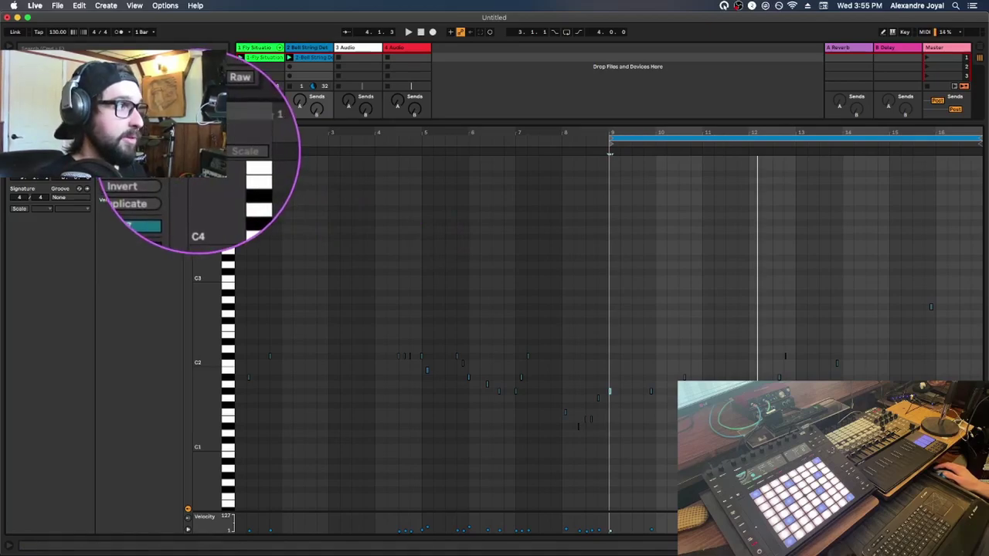
key("Escape")
key("f")
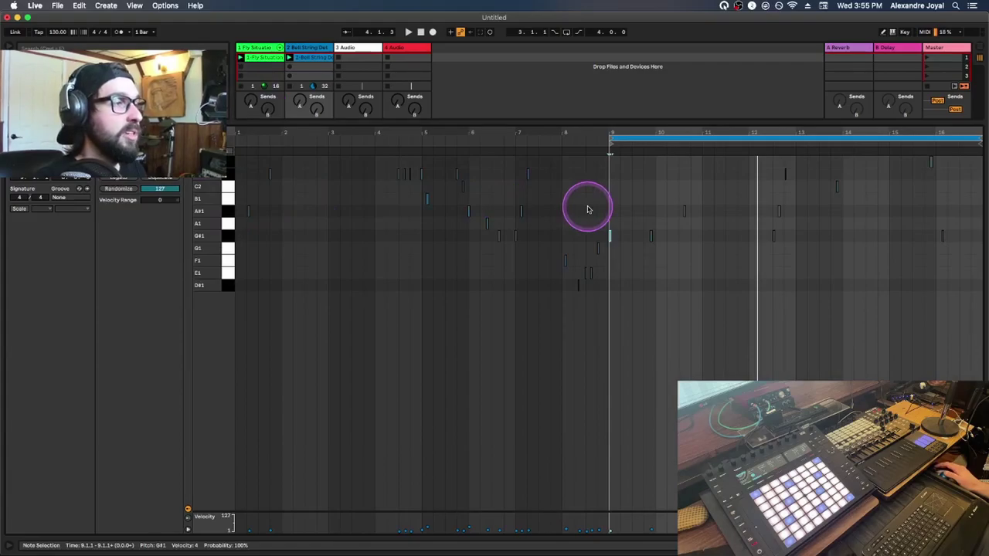
key("plus")
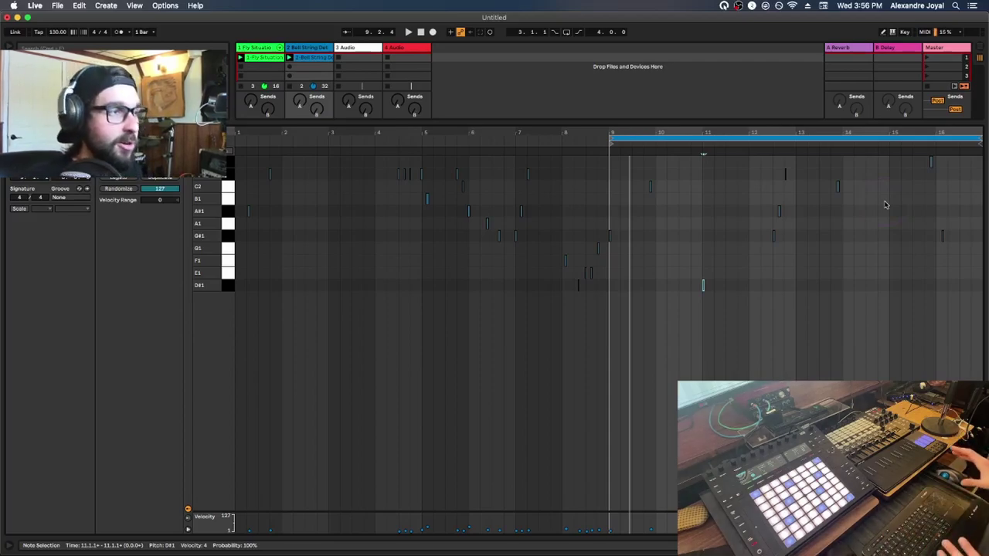
left_click(877, 204)
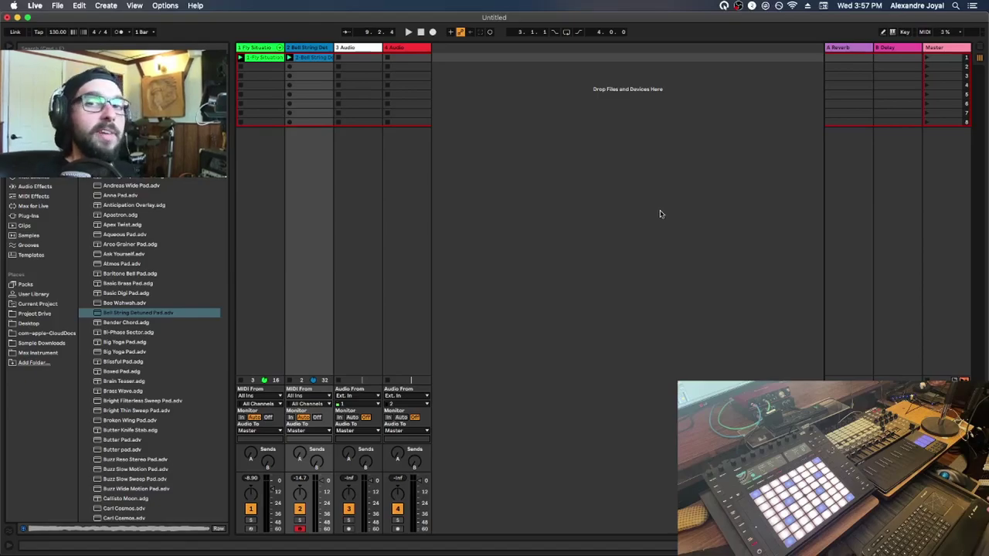
- Add the Freezer Fading effect from the Delay & Loop audio effects to the bell string pad track
left_click_drag(649, 212, 608, 224)
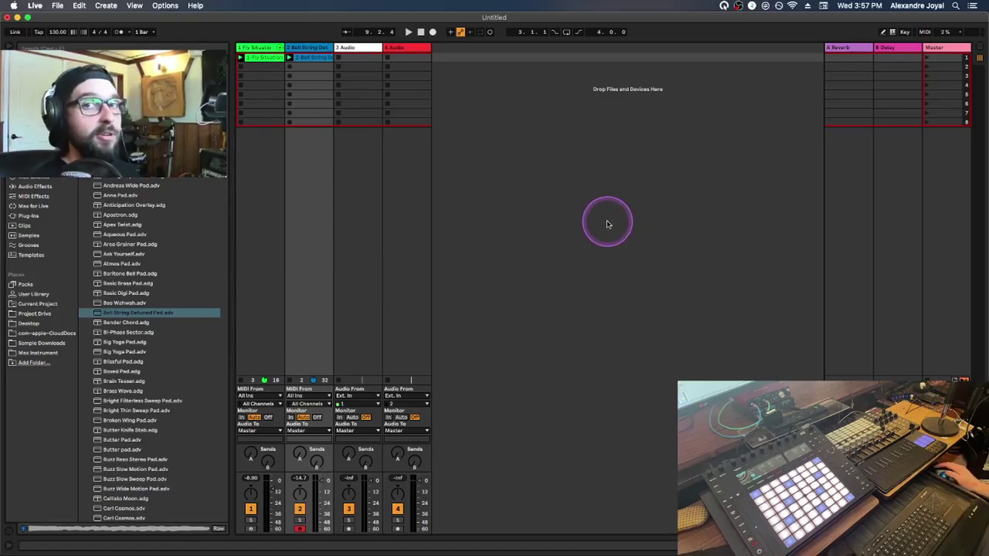
left_click(342, 192)
left_click(40, 188)
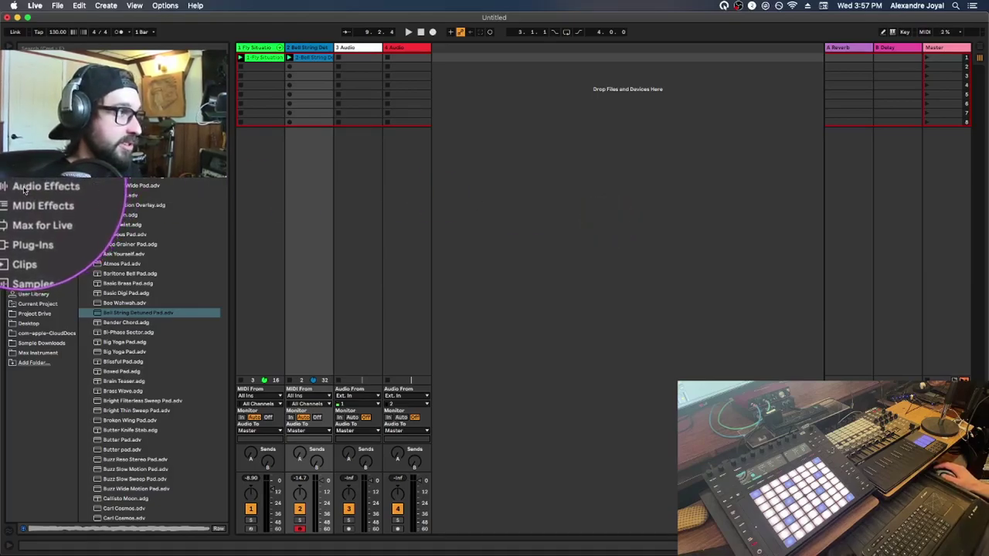
left_click(24, 188)
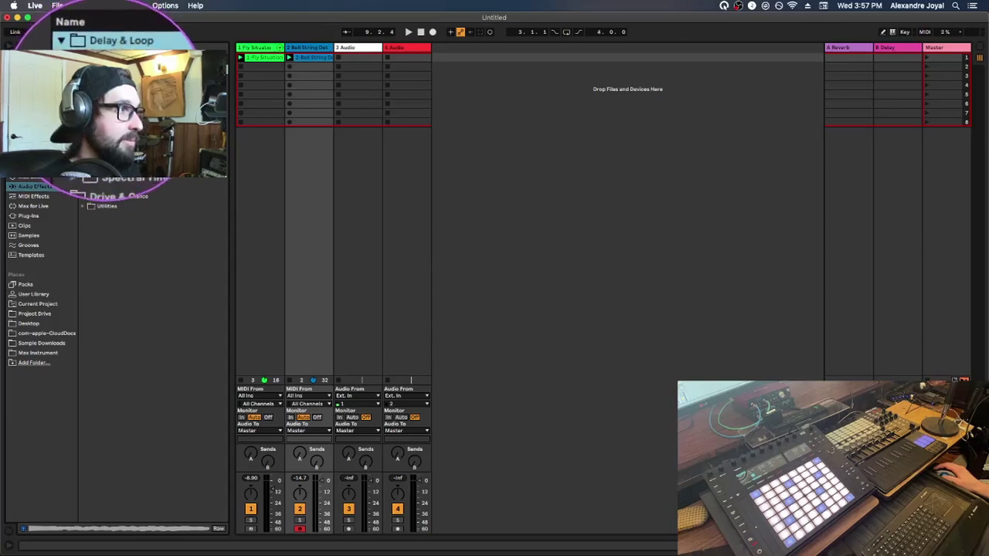
scroll(139, 224, "up", 3)
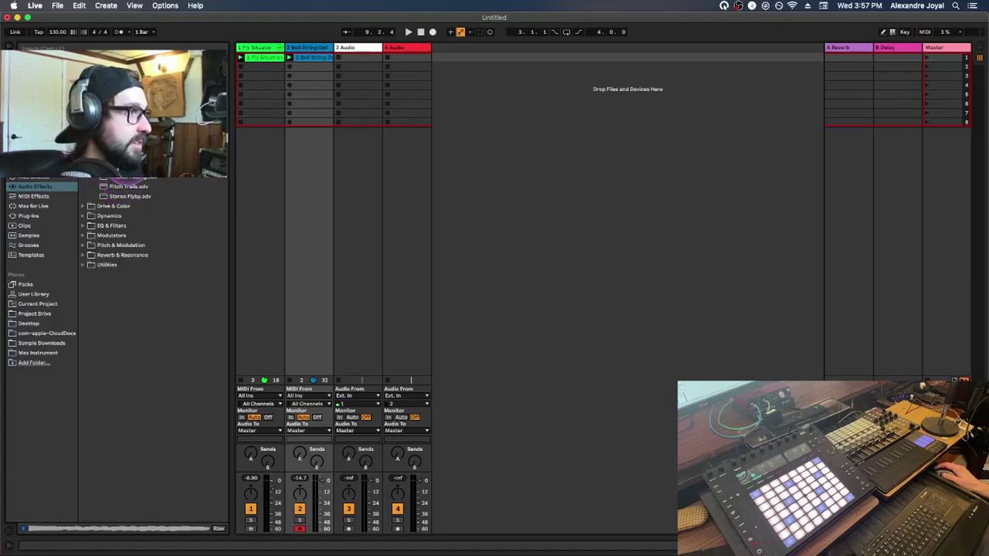
left_click(119, 179)
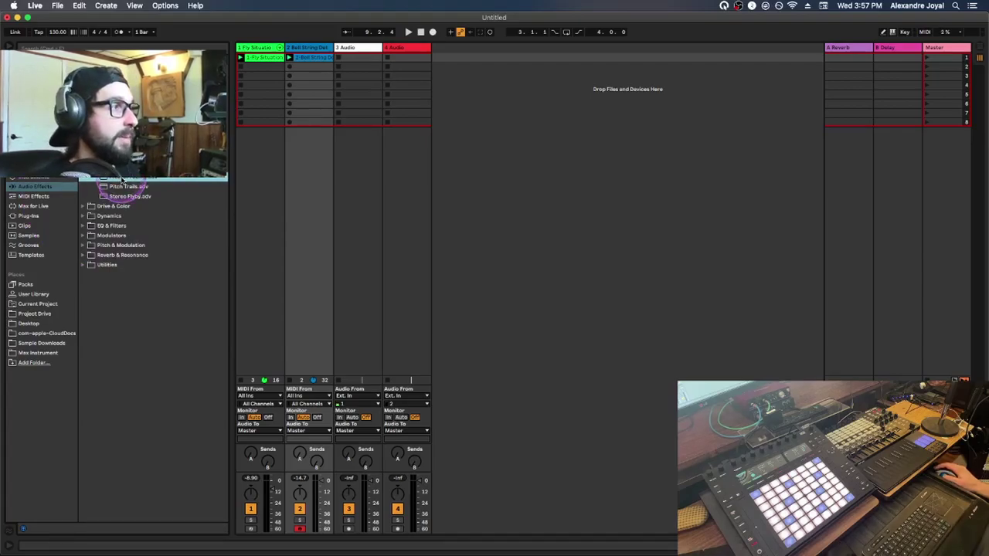
double_click(309, 48)
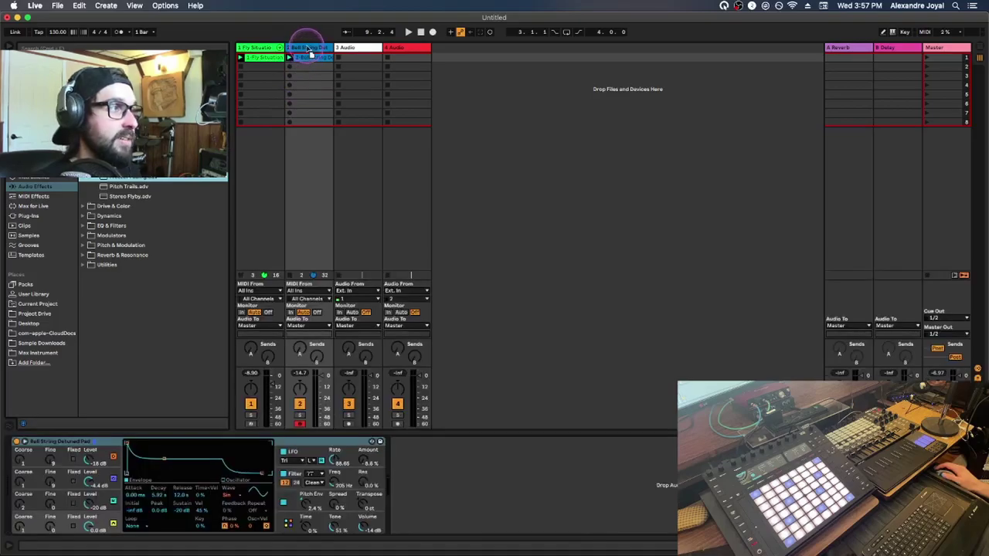
left_click(307, 48)
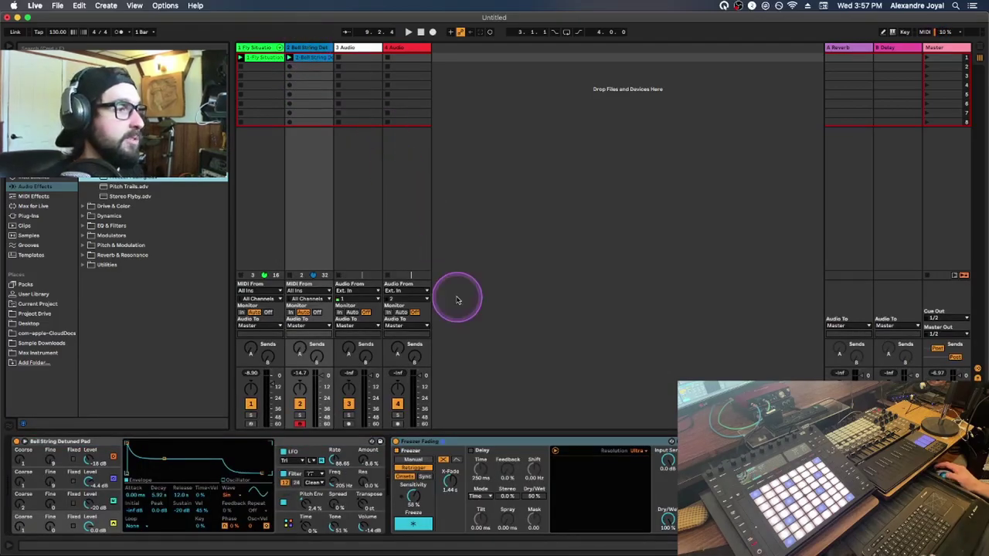
- Play the clips and set the Freezer Fading effect's Dry/Wet to 30 %
key("space")
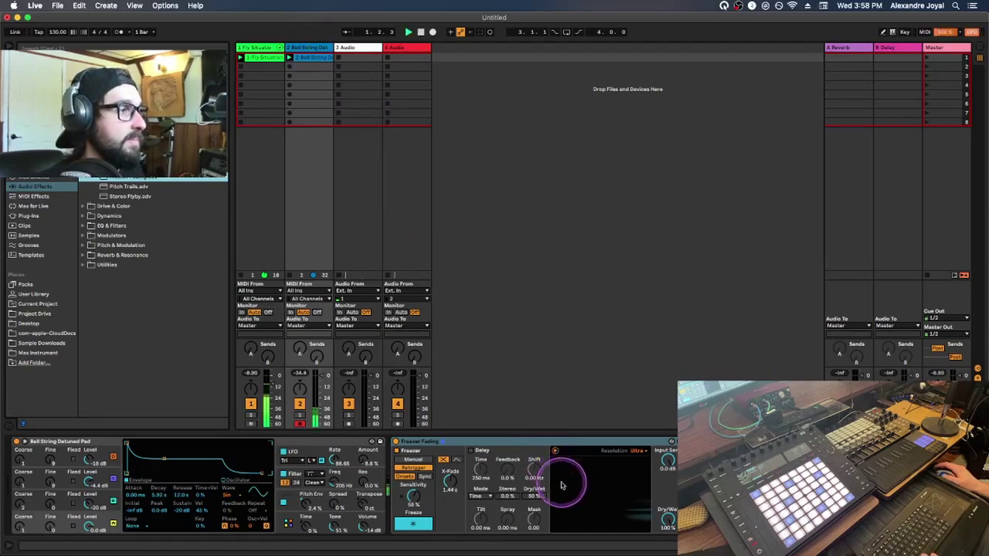
mouse_move(636, 503)
left_mouse_down()
mouse_move(662, 496)
mouse_move(669, 519)
left_mouse_up()
left_click(665, 519)
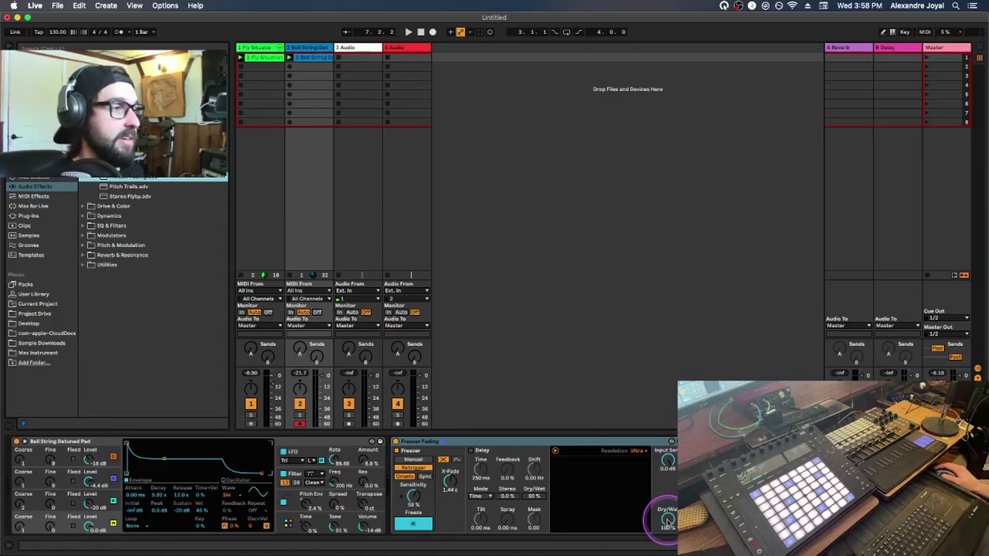
left_click_drag(667, 521, 668, 522)
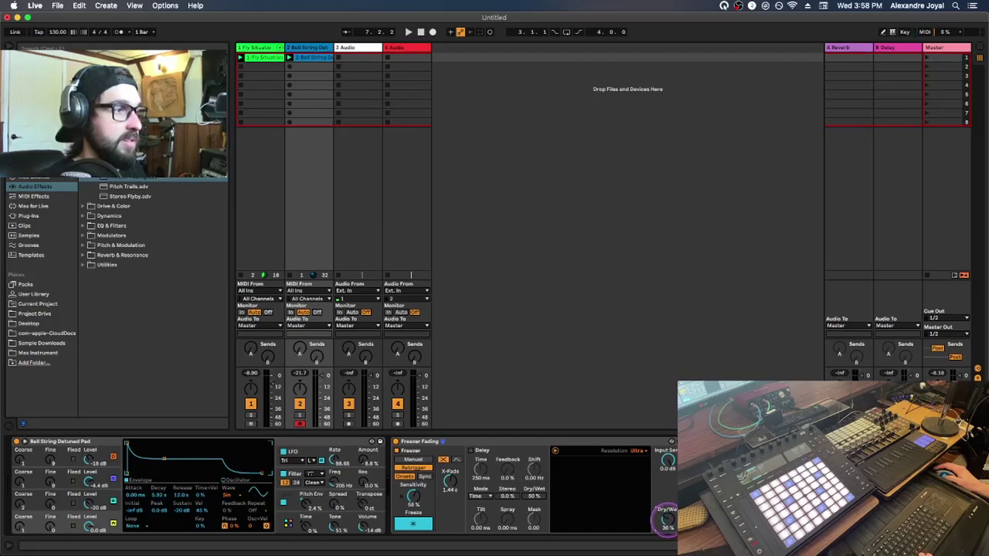
key("space")
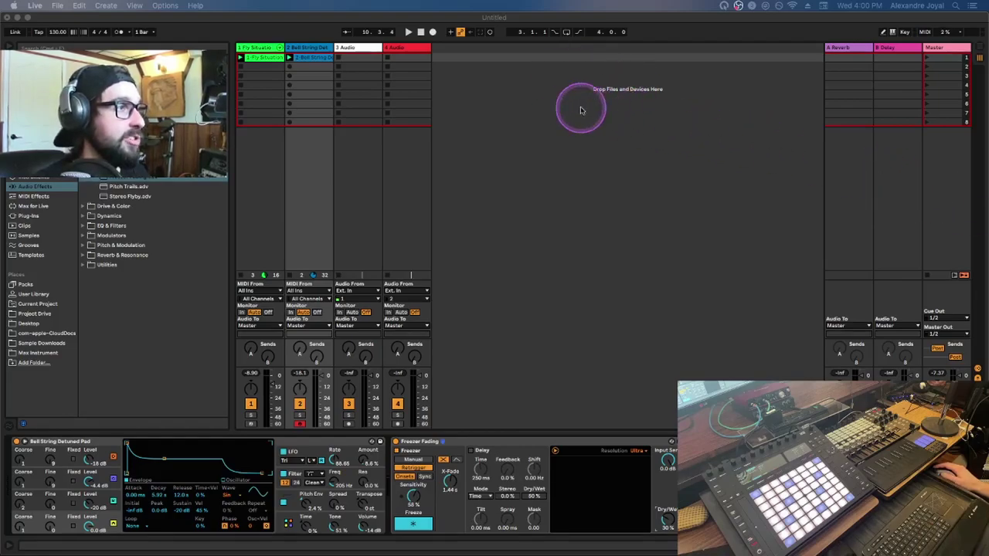
- Insert a new MIDI track after the two audio tracks
right_click(514, 112)
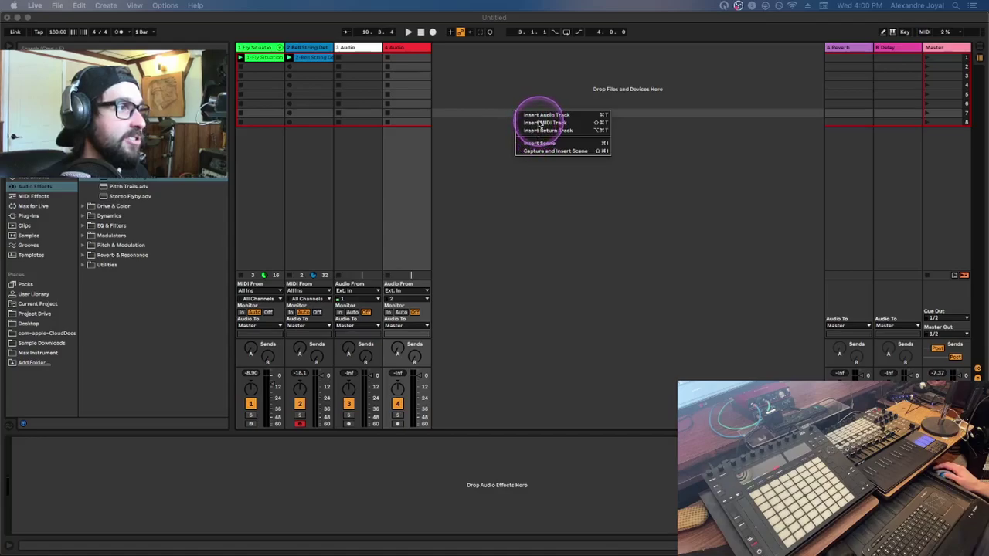
key("Escape")
right_click(542, 124)
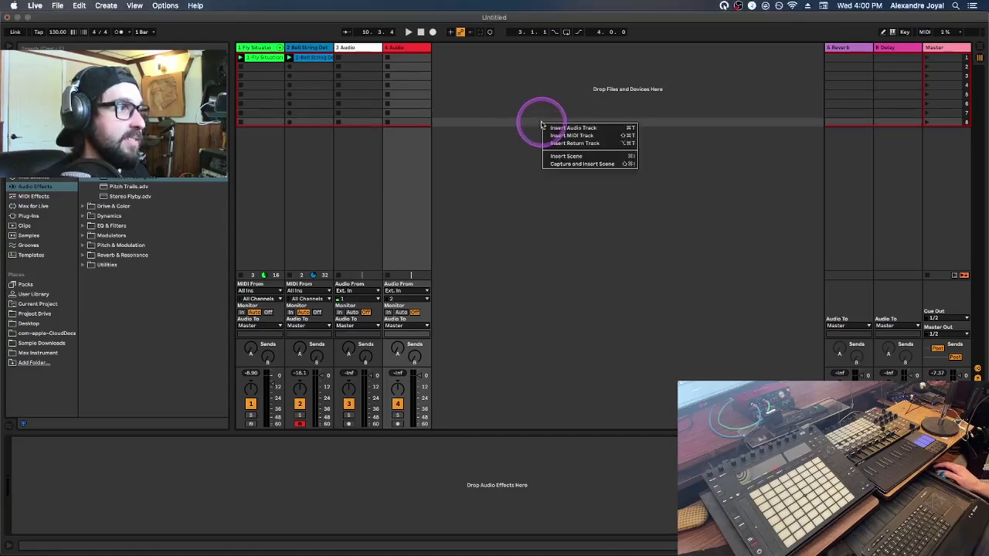
left_click(562, 136)
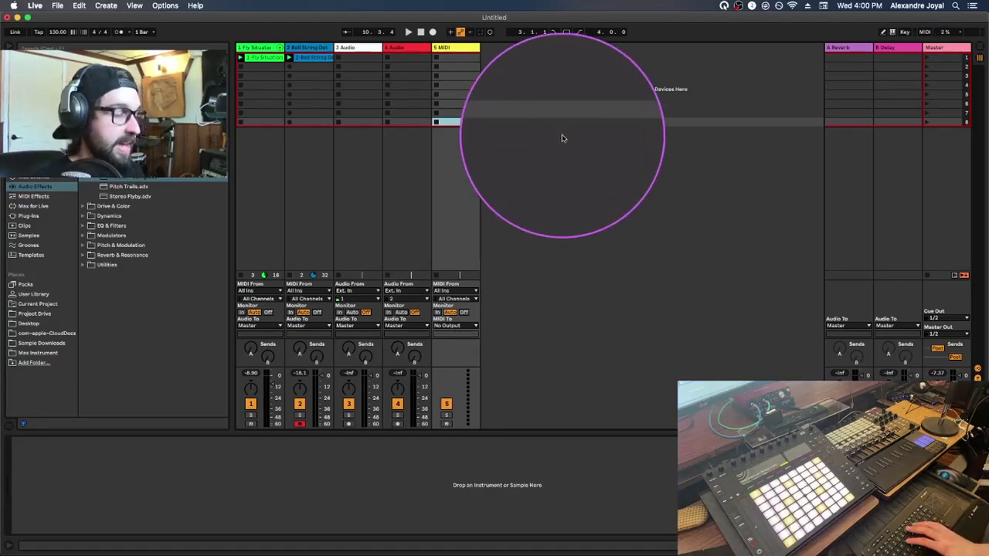
- Insert a second additional MIDI track, look at the track creation commands and undo the insertion
key("super+shift+t")
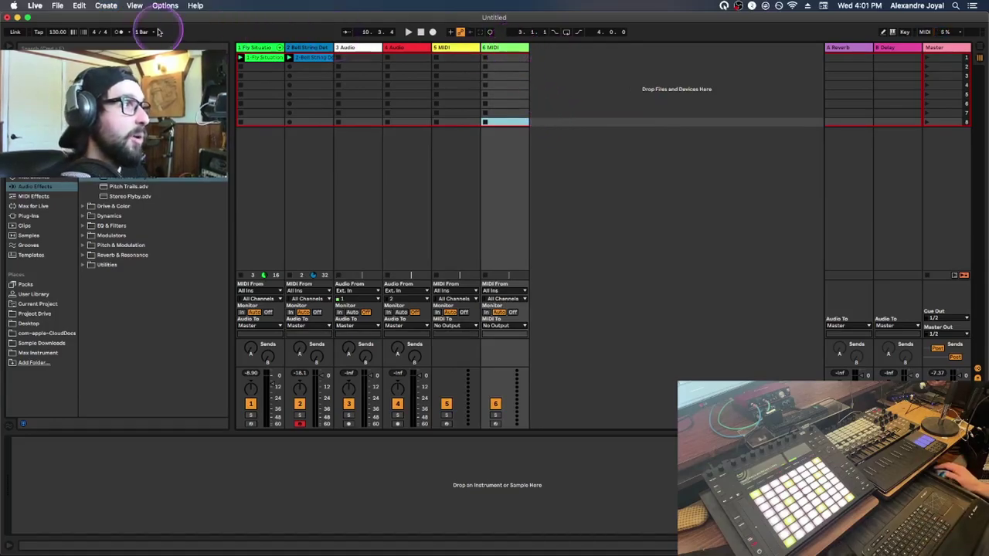
left_click(112, 7)
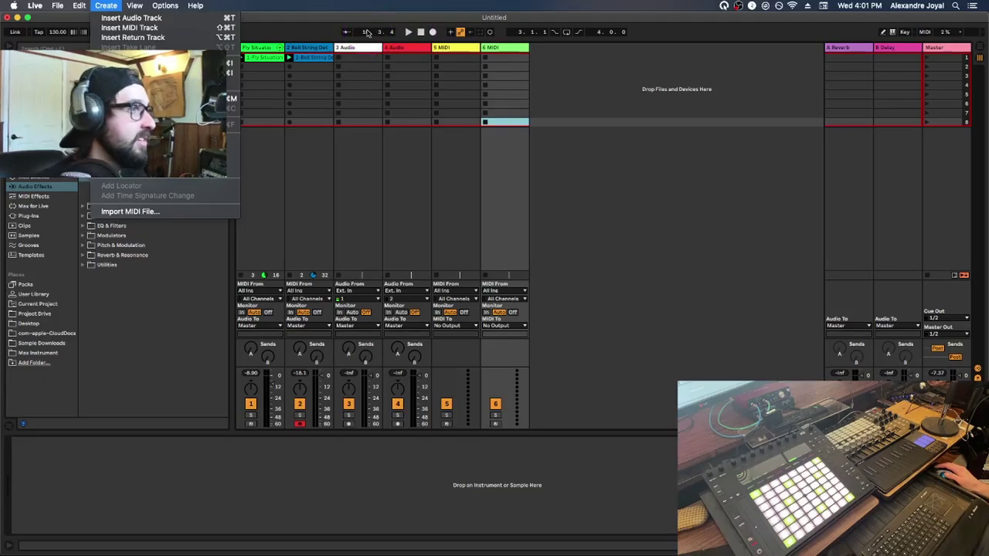
left_click(466, 50)
key("super+z")
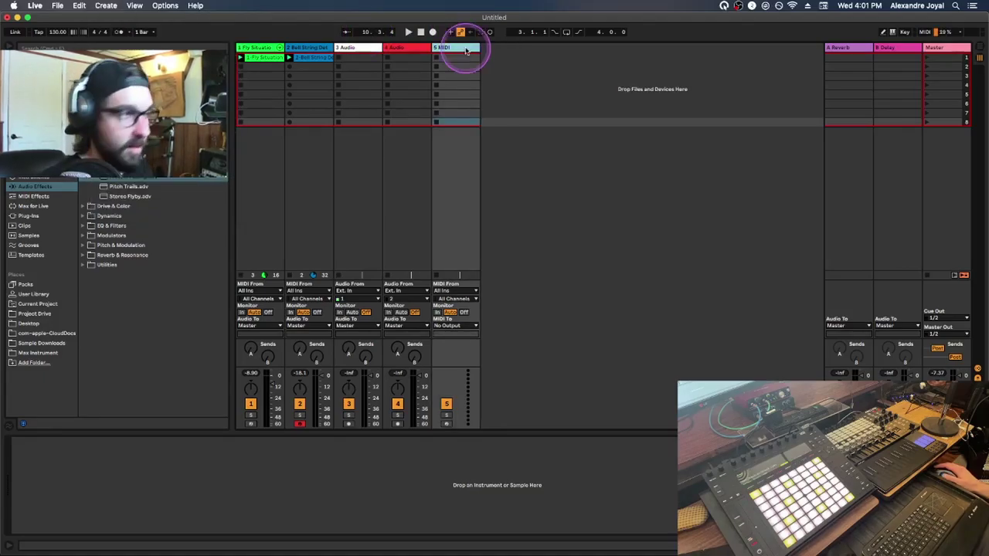
- Load the Grand Piano Classic LA Stack instrument from the Piano & Keys category onto MIDI track 5
left_click(453, 49)
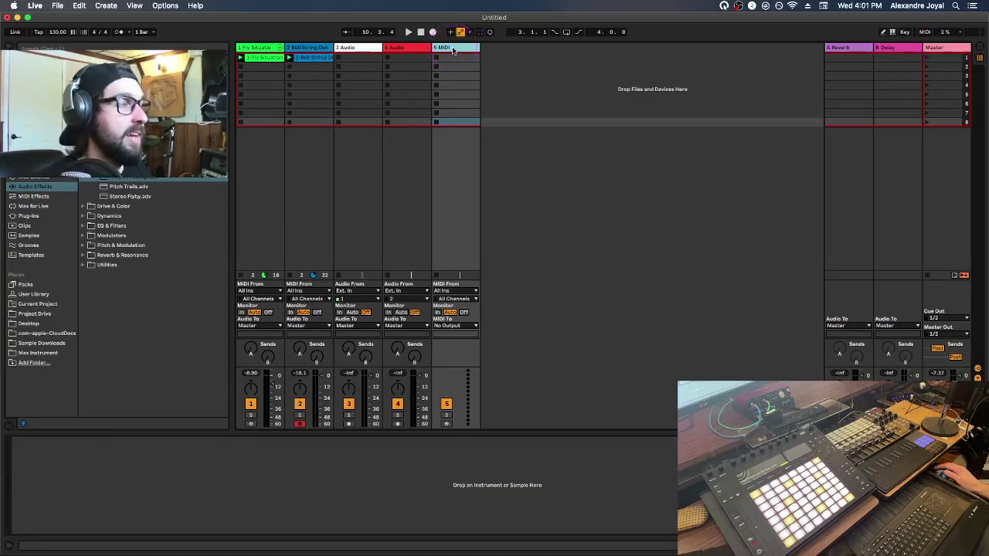
left_click(49, 194)
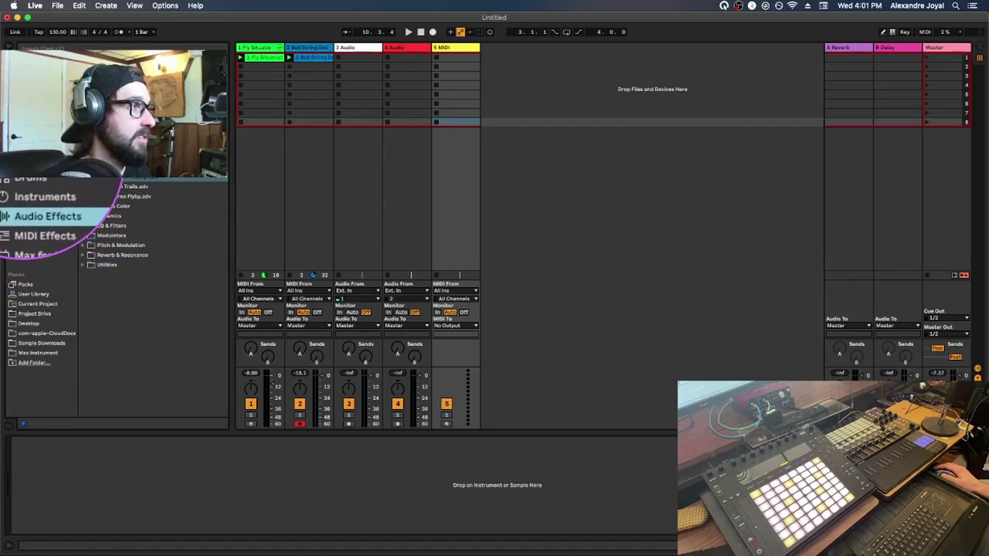
scroll(154, 302, "up", 5)
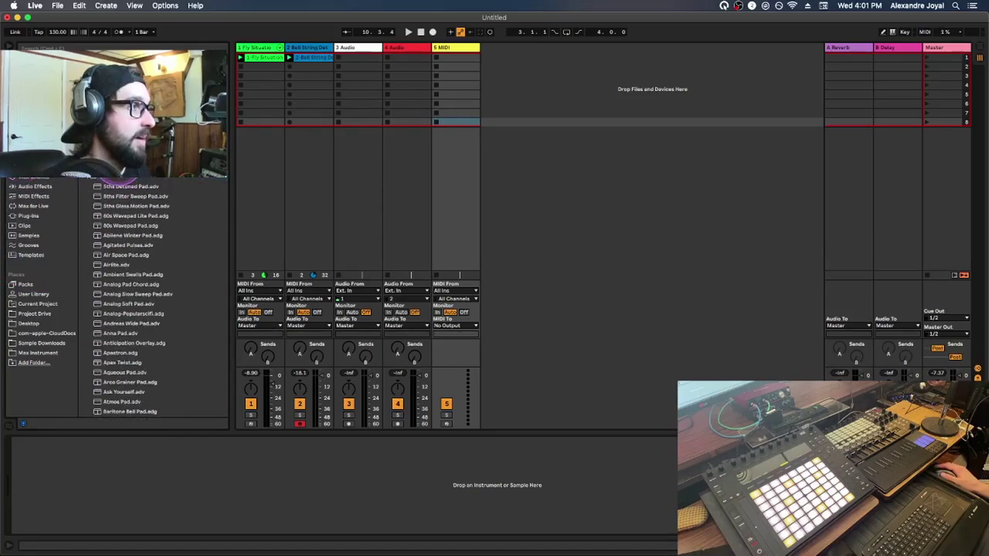
left_click(85, 179)
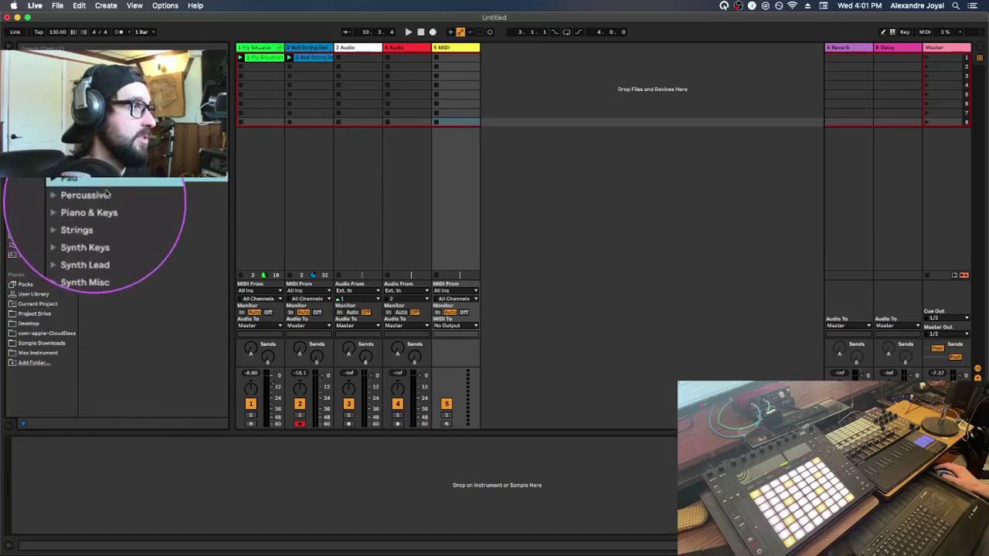
left_click(83, 196)
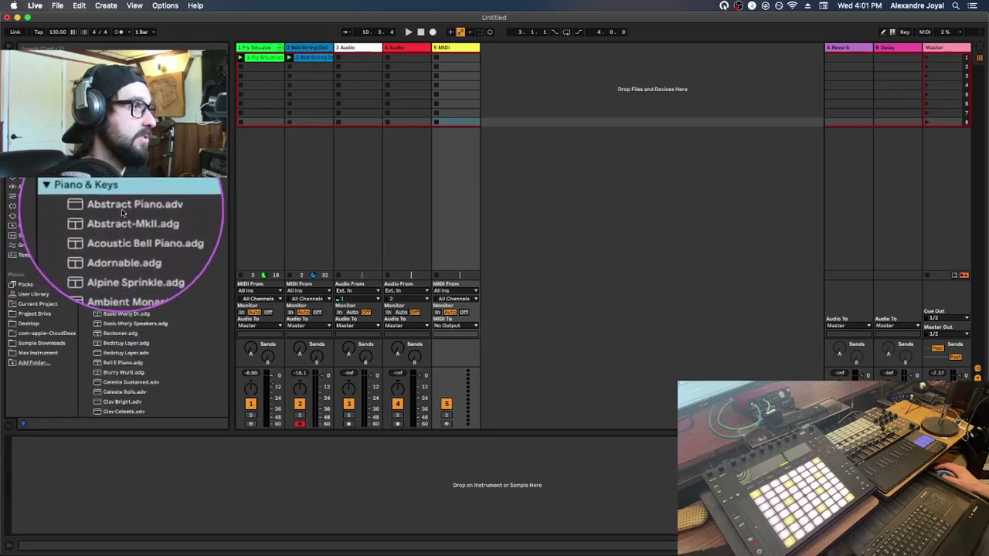
scroll(123, 228, "down", 5)
scroll(125, 228, "down", 7)
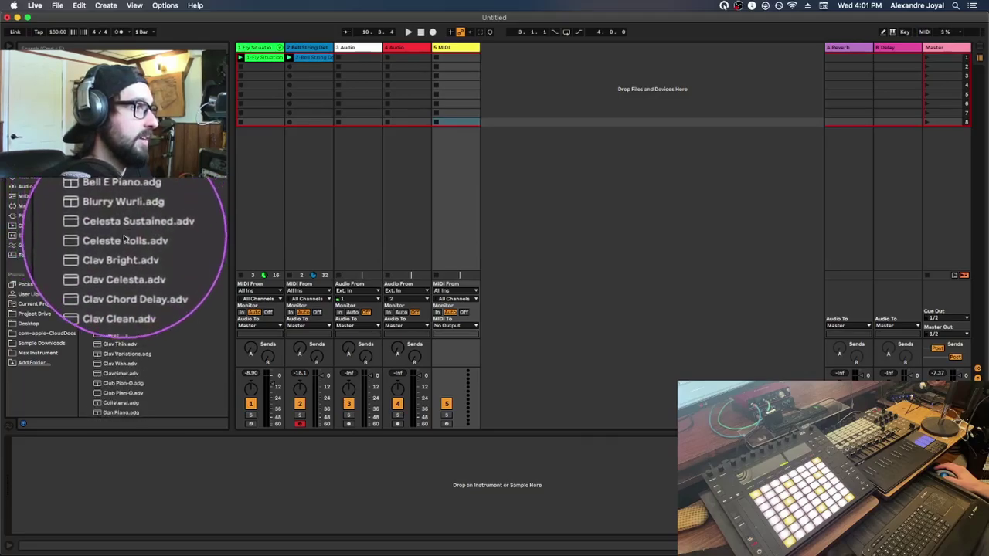
scroll(117, 317, "down", 10)
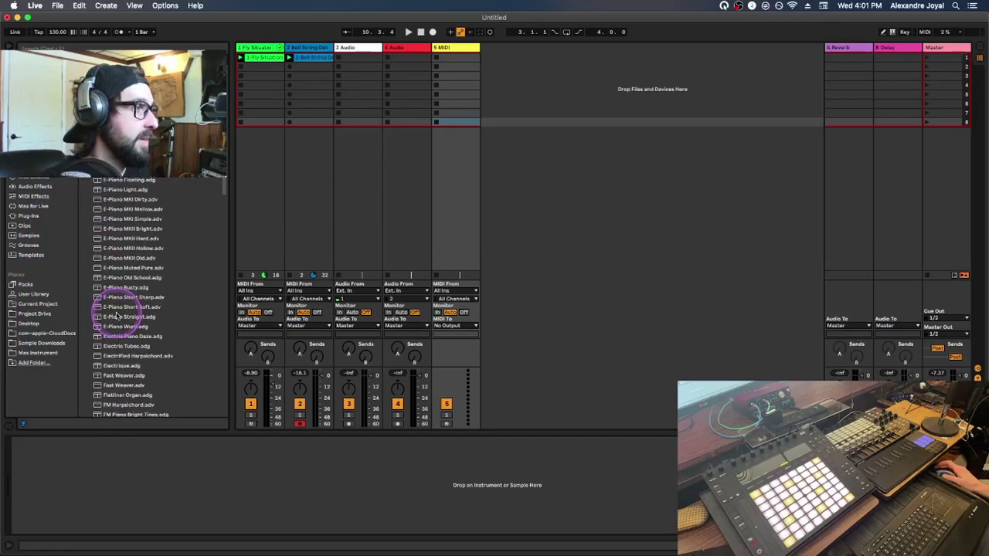
left_click_drag(132, 344, 452, 48)
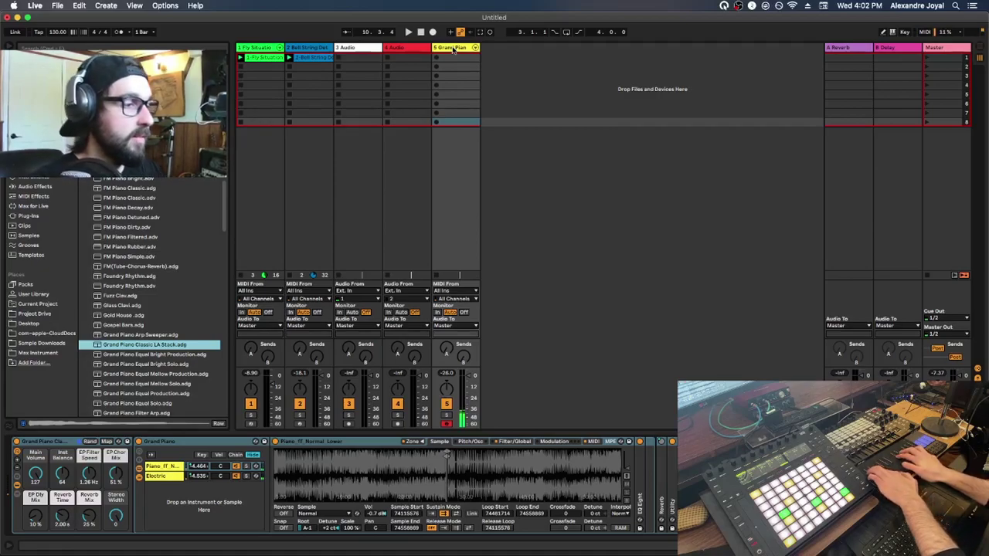
- Record a grand piano clip in the first slot of track 5 and play it back with the track soloed
left_click(472, 372)
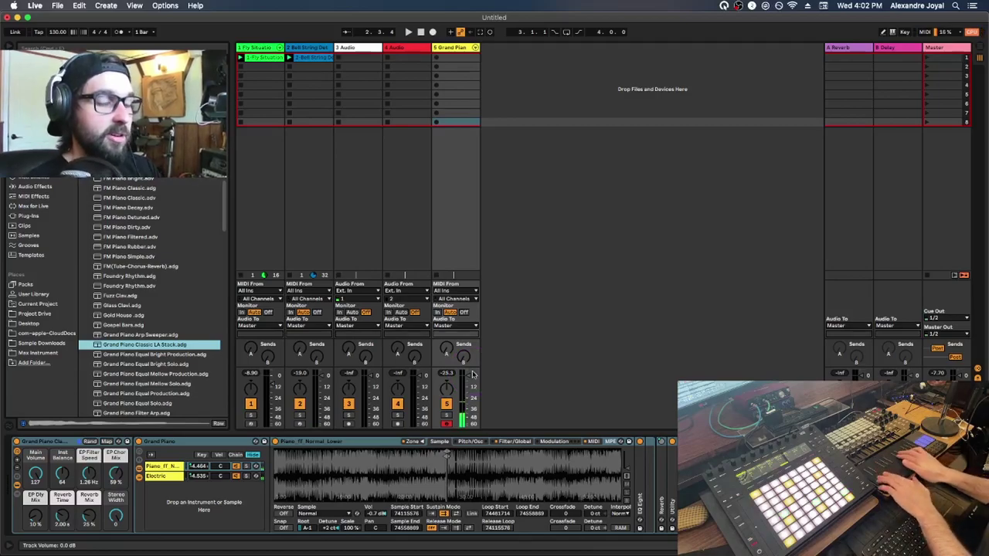
left_click(424, 397)
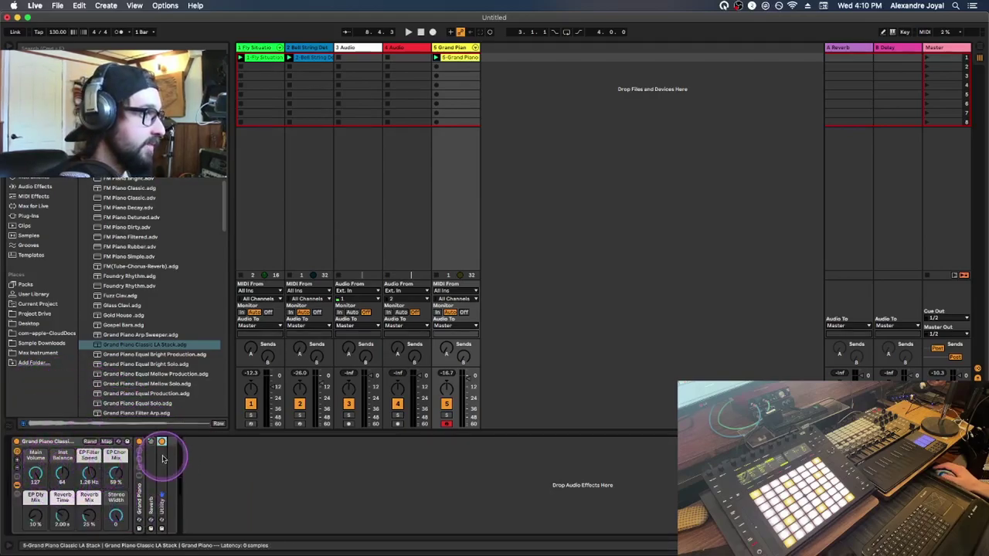
left_click(446, 416)
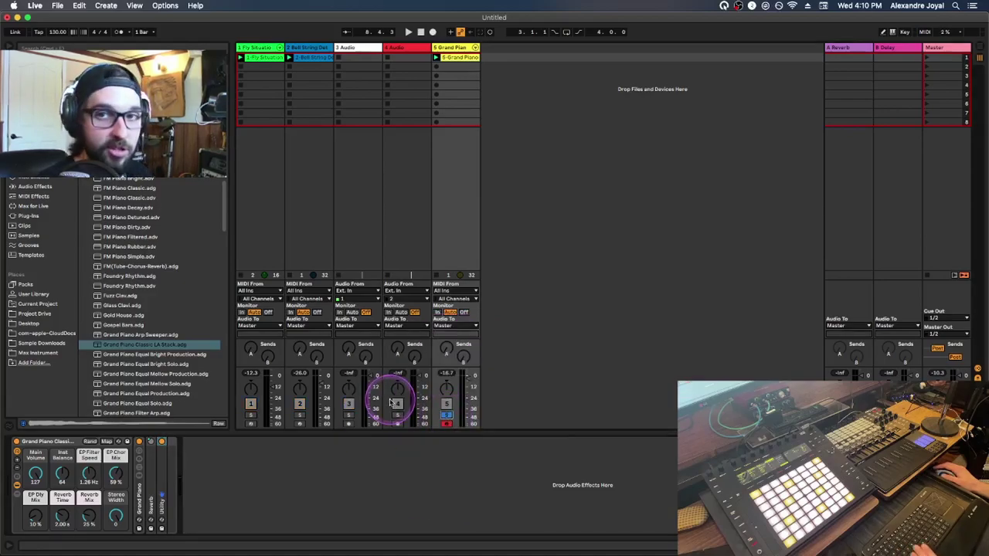
key("space")
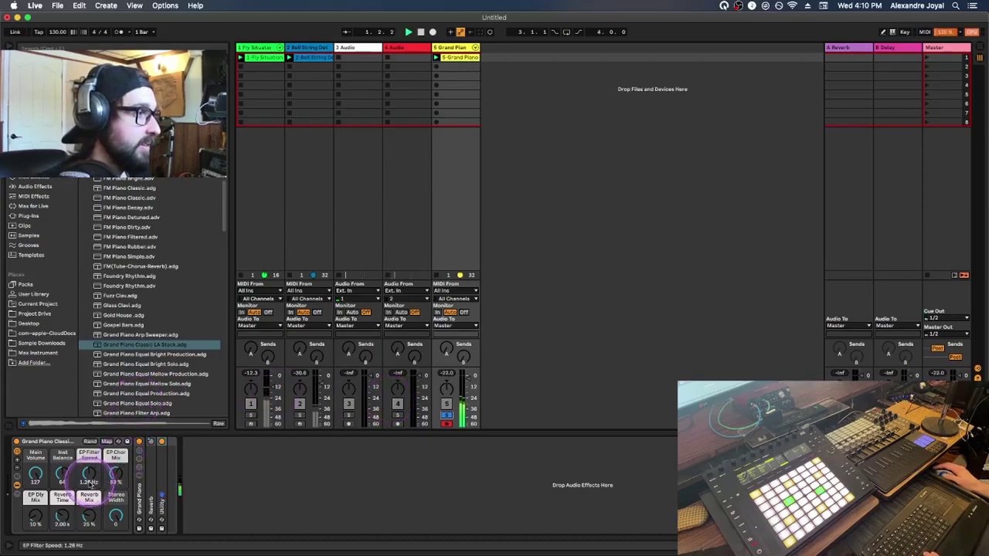
- Set the Grand Piano rack's EP Filter Speed to 3.08 Hz, EP Chorus Mix to 17 % and Reverb Mix to 72 %
scroll(88, 479, "down", 5)
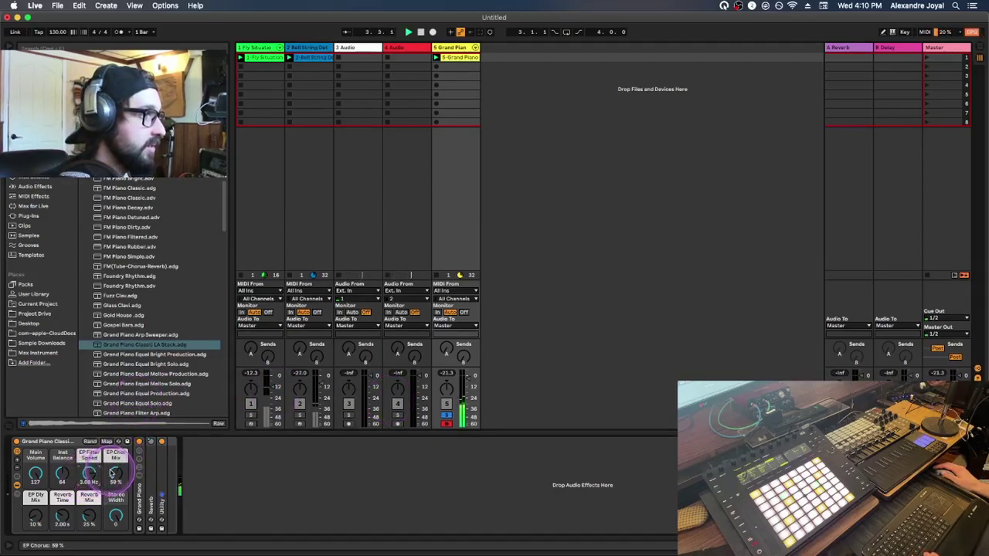
scroll(115, 472, "down", 6)
scroll(115, 473, "down", 1)
scroll(89, 516, "up", 6)
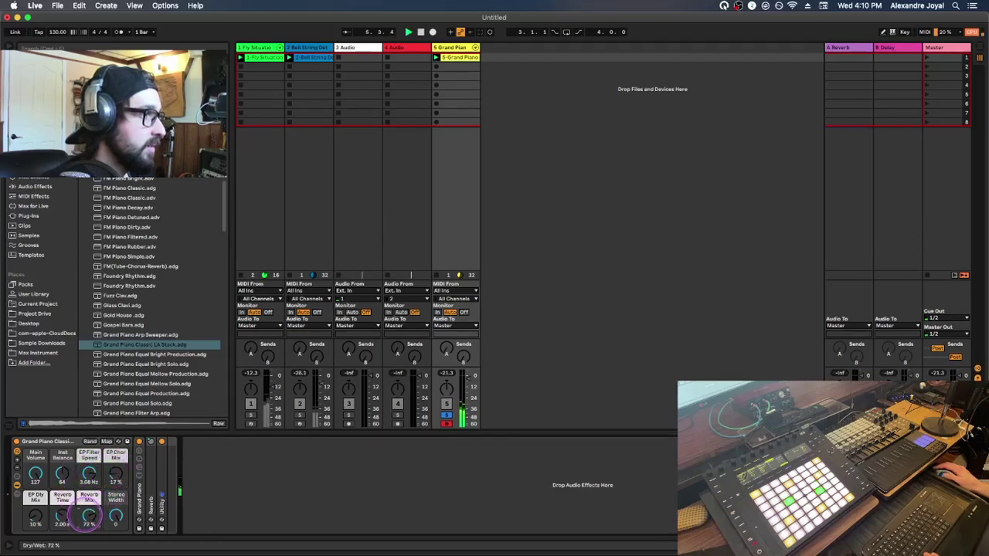
- Adjust the Grand Piano rack's reverb to a mix of 79 % and a time of 2.62 s
scroll(61, 516, "down", 3)
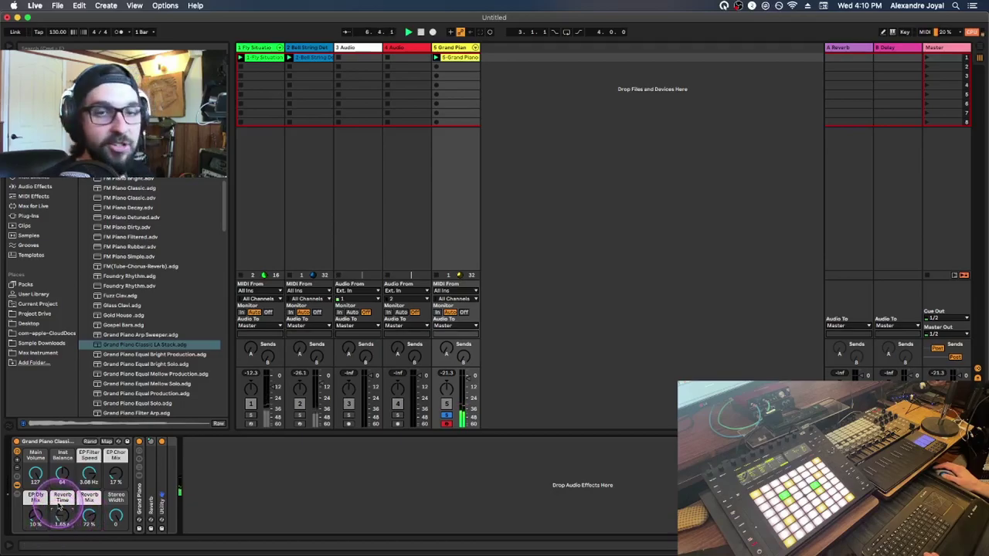
scroll(89, 516, "up", 2)
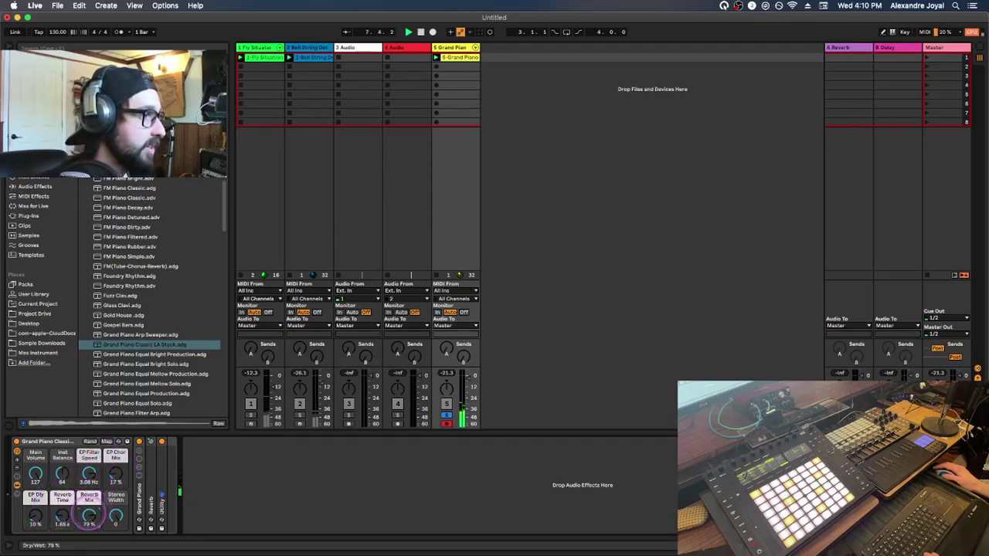
scroll(61, 516, "up", 6)
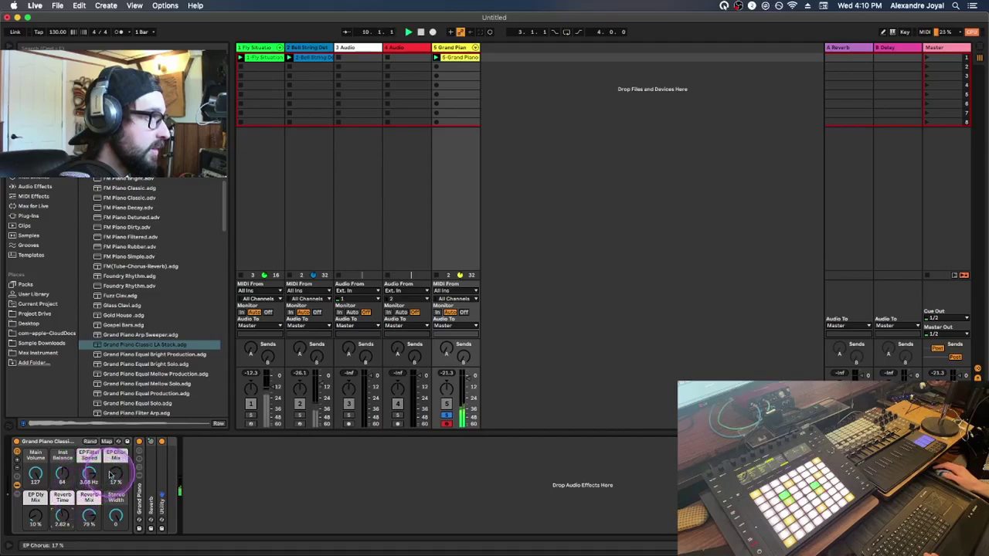
- Set the rack's EP Chorus Mix to 27 % and EP Delay Mix to 35 %, and unsolo the grand piano track
scroll(112, 473, "up", 4)
scroll(34, 516, "up", 8)
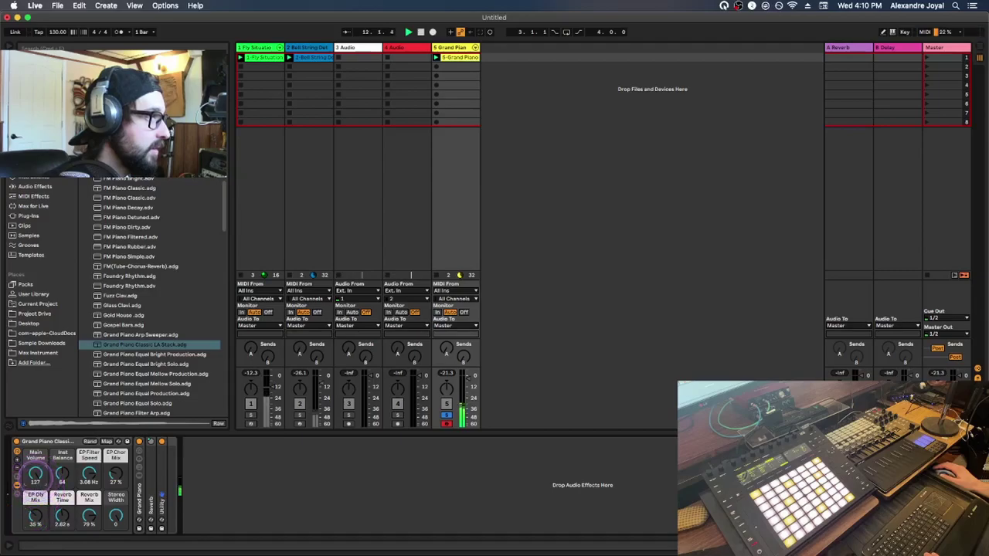
left_click(447, 417)
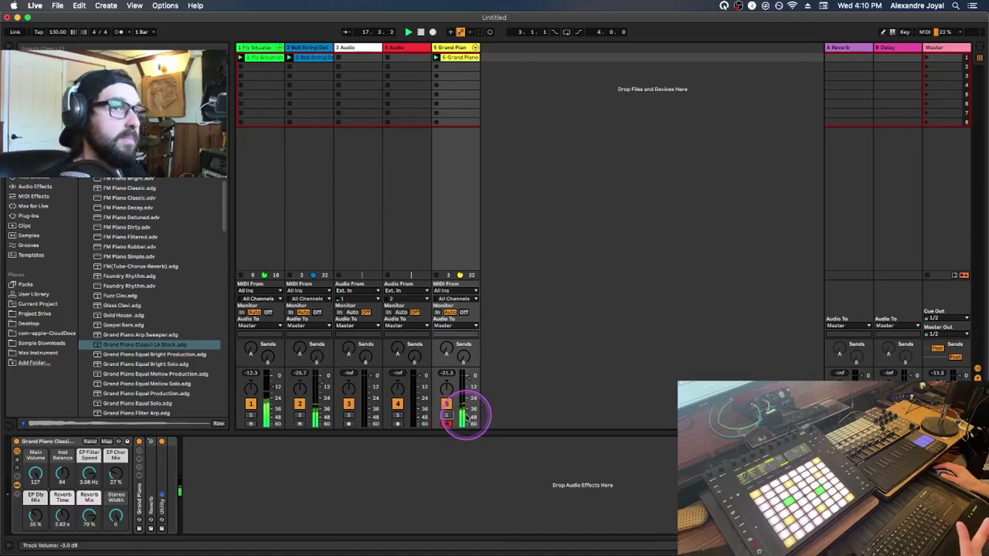
left_click(477, 351)
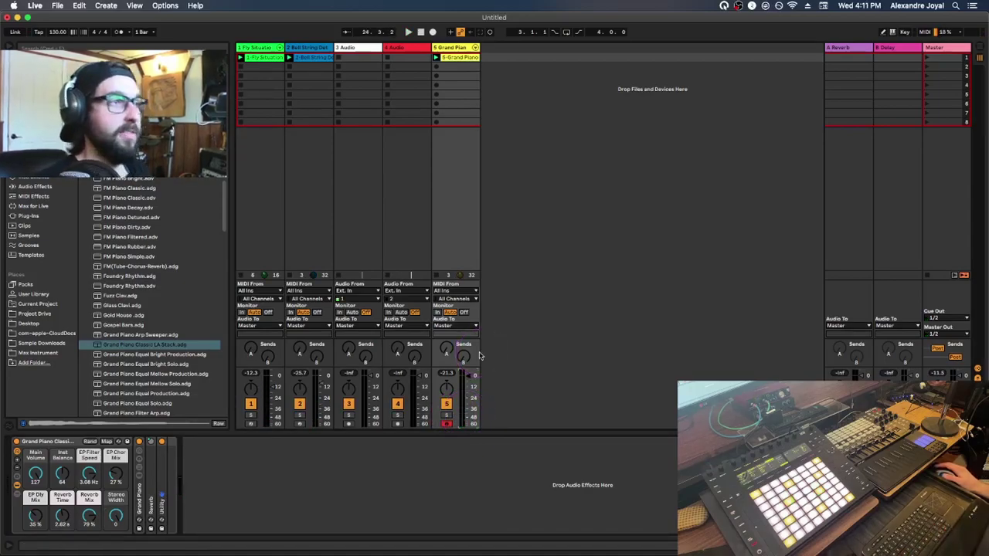
- Load the Phaser Particle Alliance audio effect after the instrument on the grand piano track
left_click(34, 189)
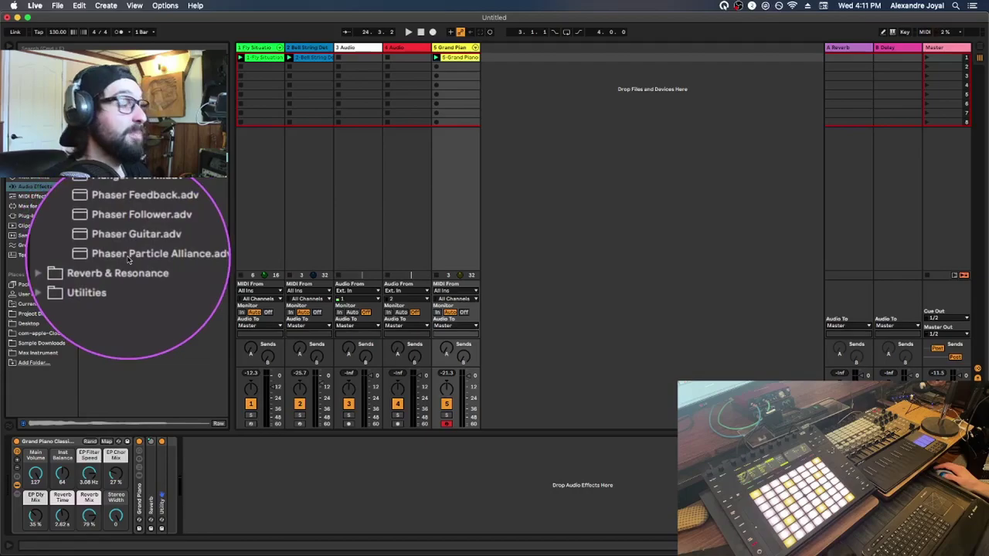
left_click(132, 255)
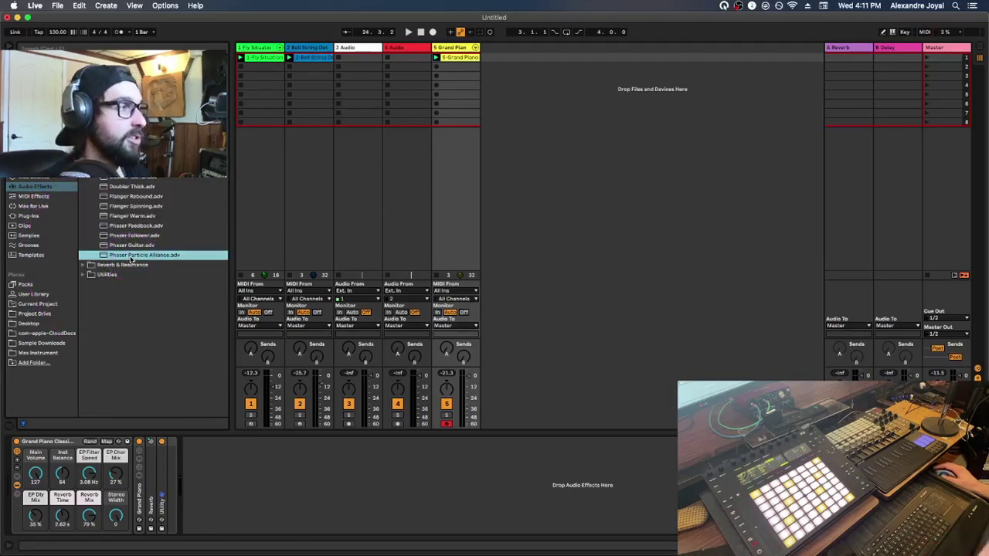
mouse_move(131, 260)
left_mouse_down()
mouse_move(227, 512)
mouse_move(108, 485)
left_mouse_up()
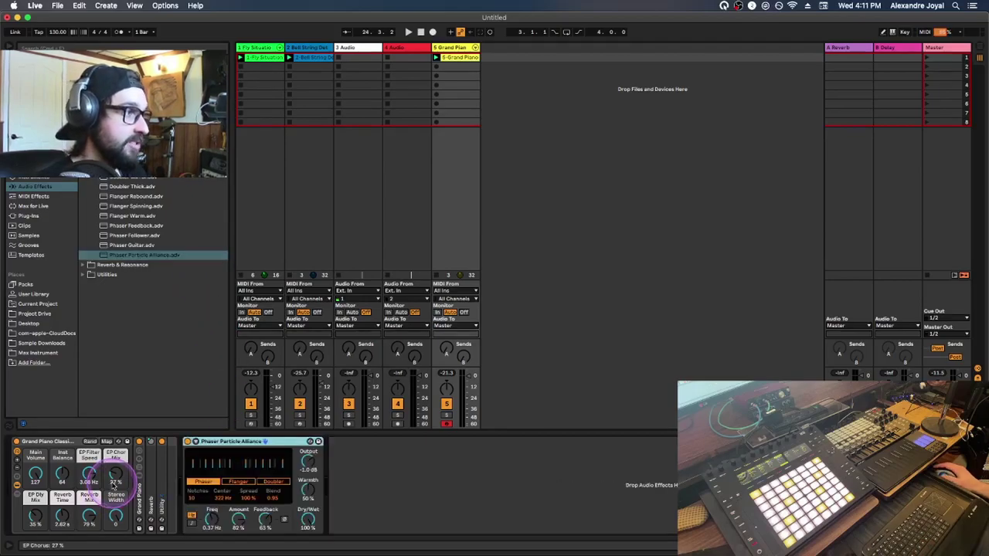
left_click(206, 461)
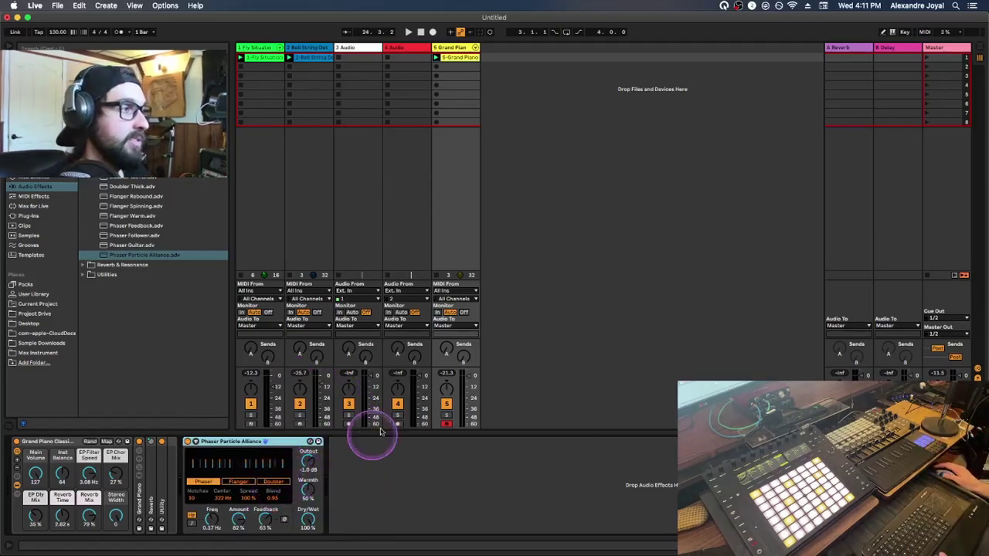
- With the grand piano track soloed, set the phaser's dry/wet to 48 %, frequency to 0.63 Hz and feedback to 57 %
left_click(446, 416)
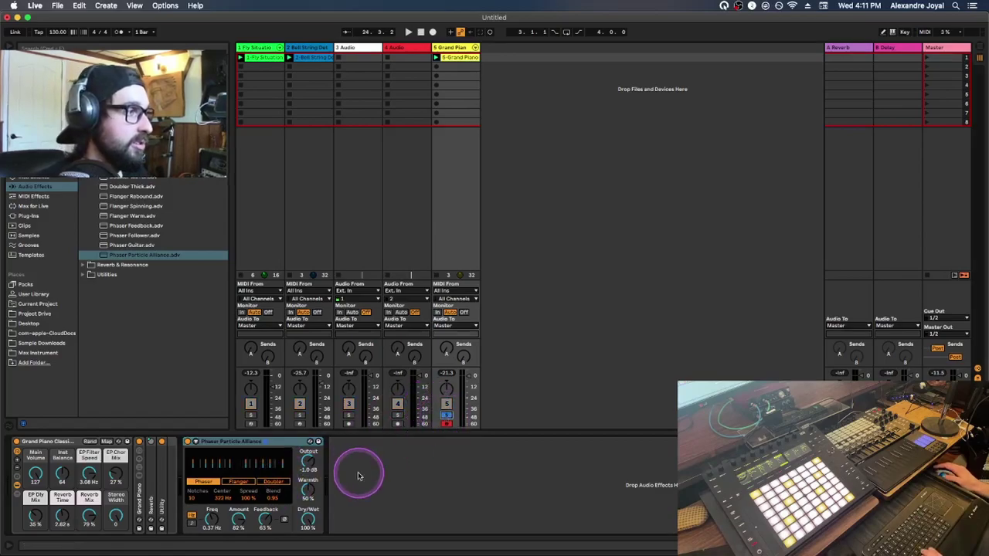
left_click(309, 519)
left_click_drag(310, 519, 308, 540)
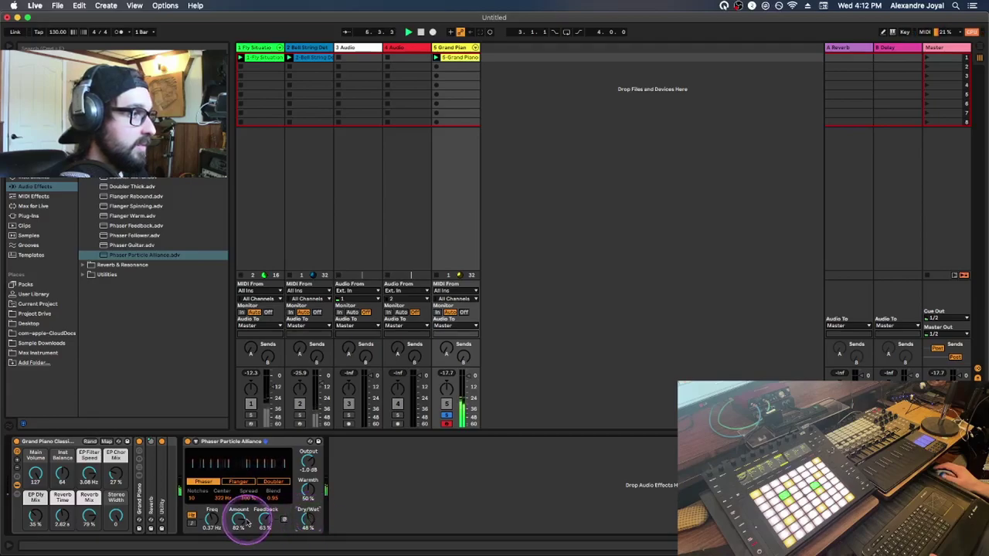
left_click_drag(211, 520, 212, 513)
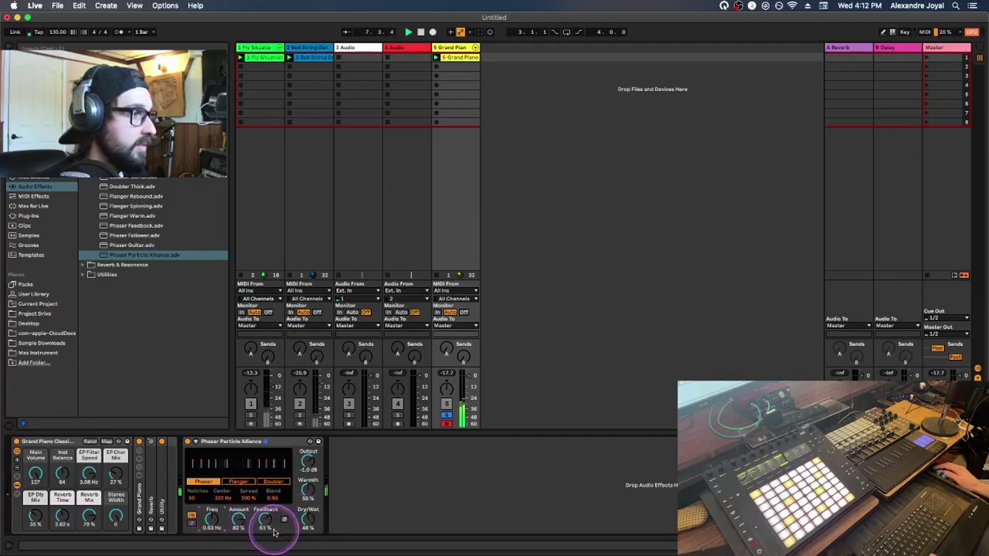
left_click_drag(271, 520, 264, 525)
left_click(363, 491)
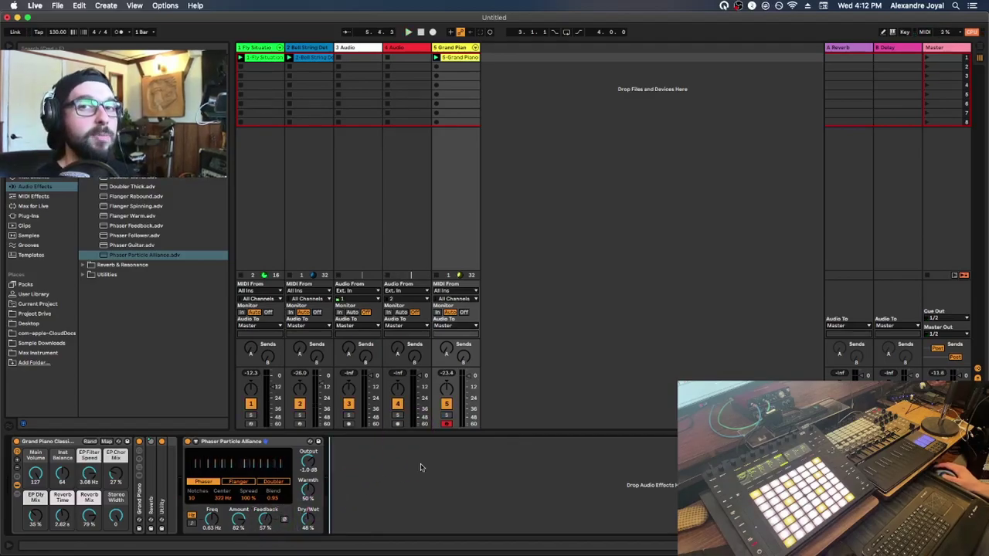
- Open the recorded grand piano clip to view its MIDI notes, and return to the track's devices
left_click(455, 101)
left_click(455, 61)
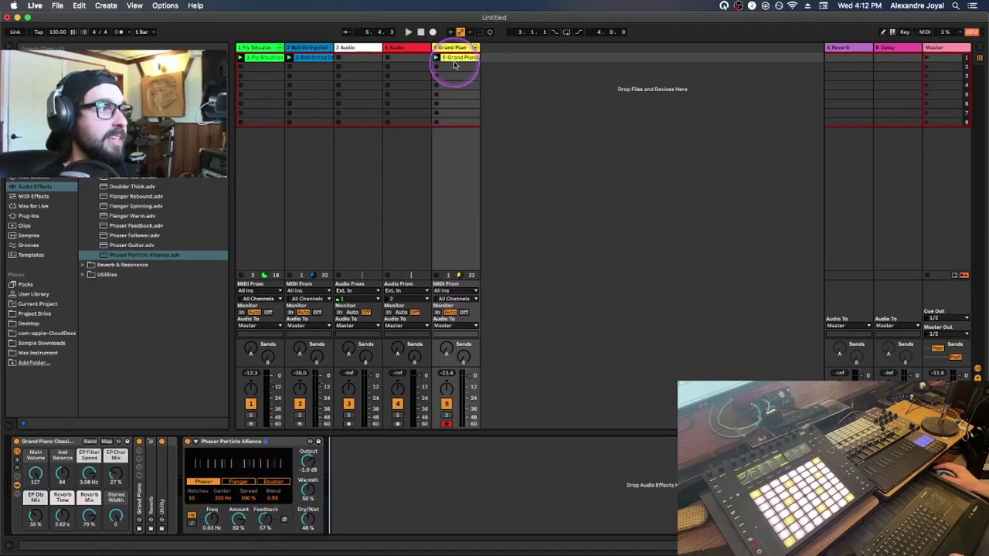
double_click(455, 62)
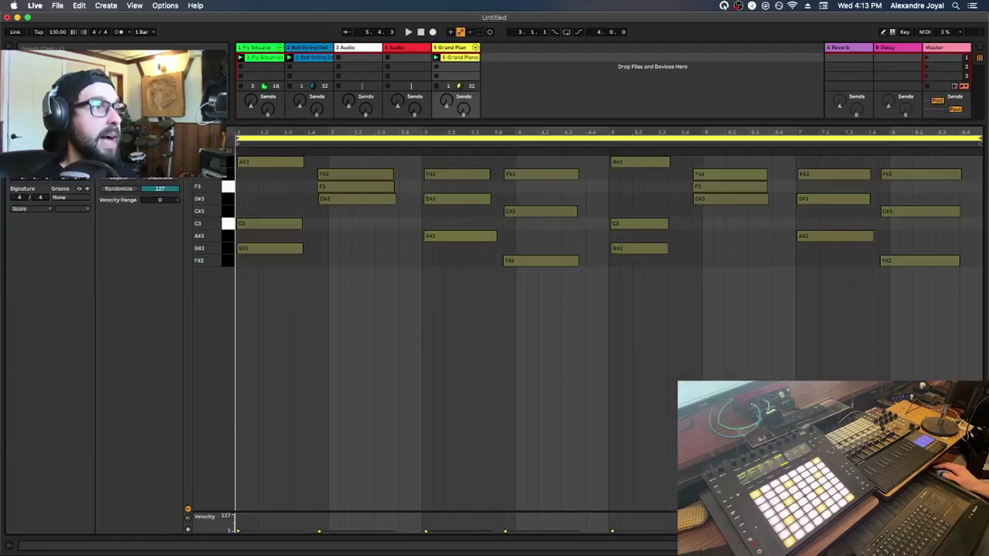
left_click(624, 521)
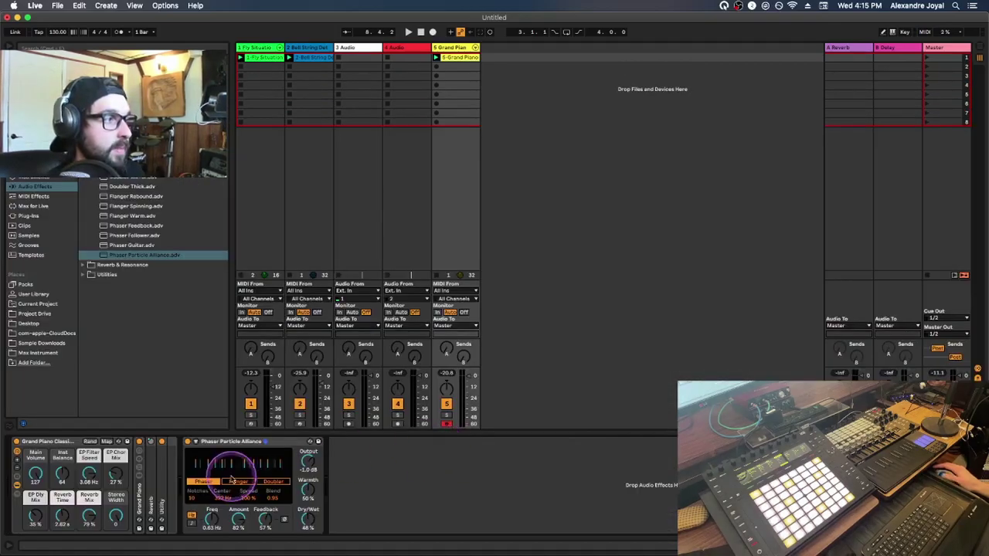
left_click(87, 474)
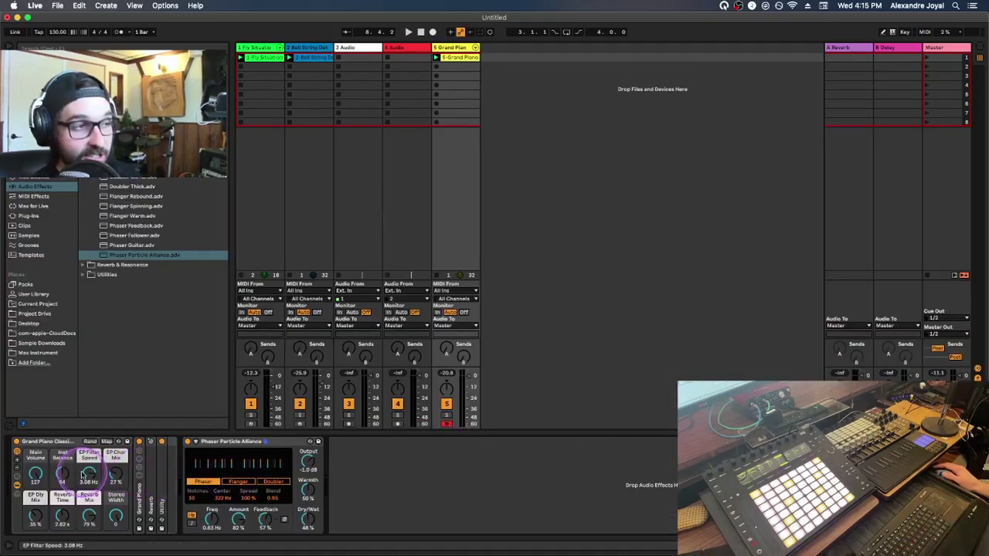
left_click(234, 494)
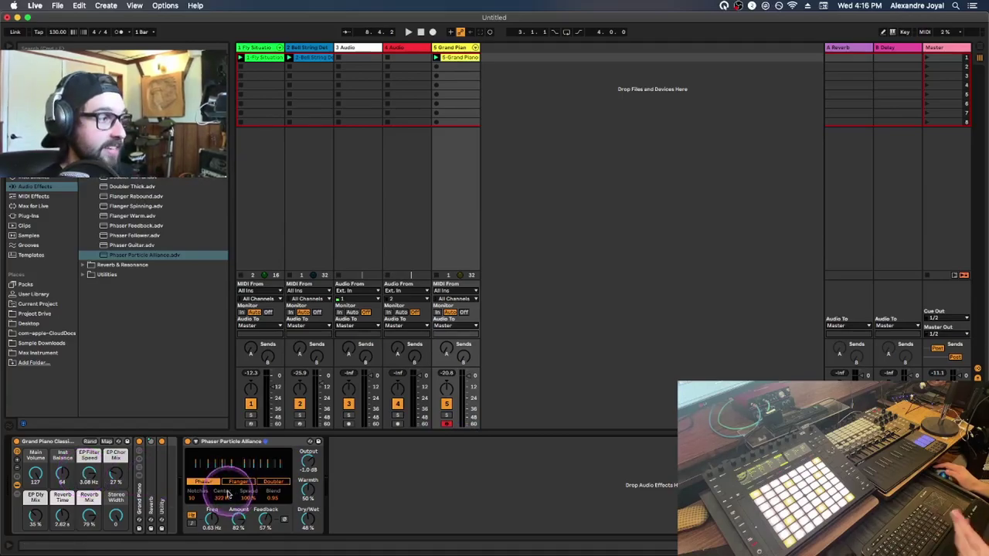
left_click(126, 479)
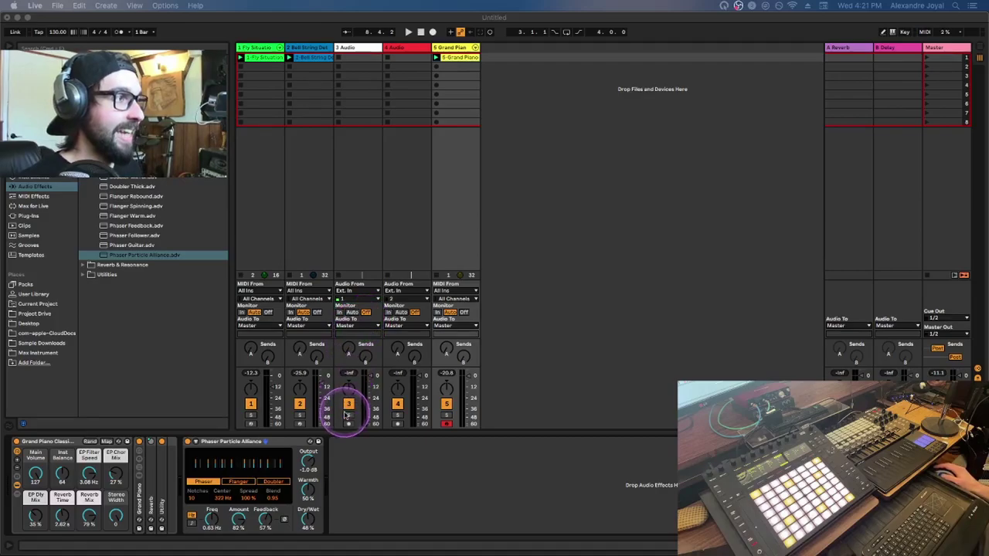
- Arm audio track 3 for recording and load the Tuner audio effect onto it
left_click(353, 327)
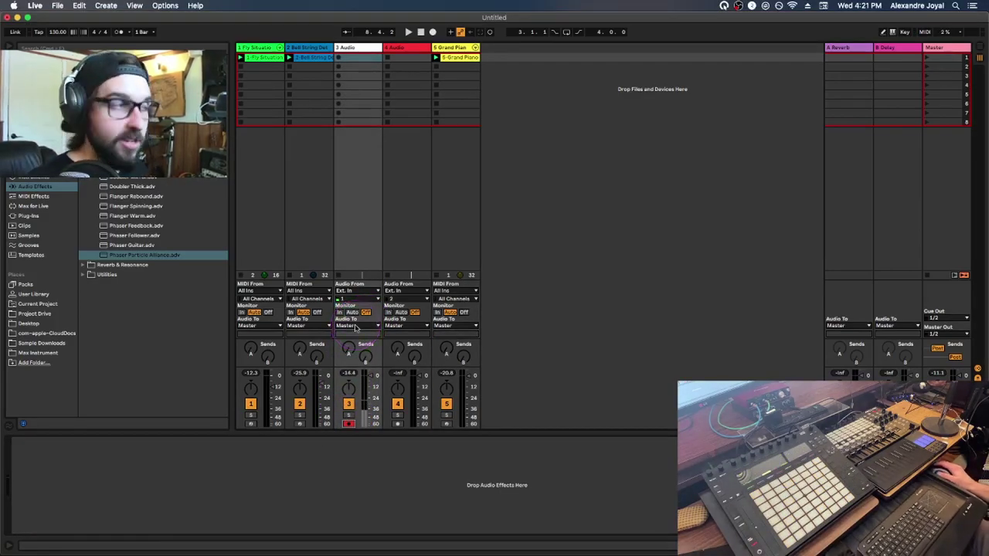
left_click(10, 187)
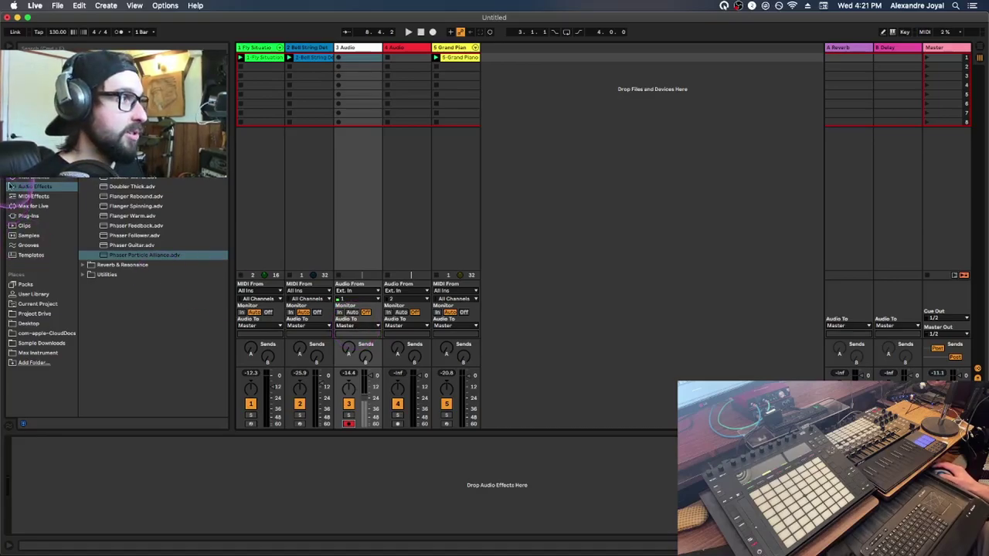
left_click_drag(70, 303, 93, 200)
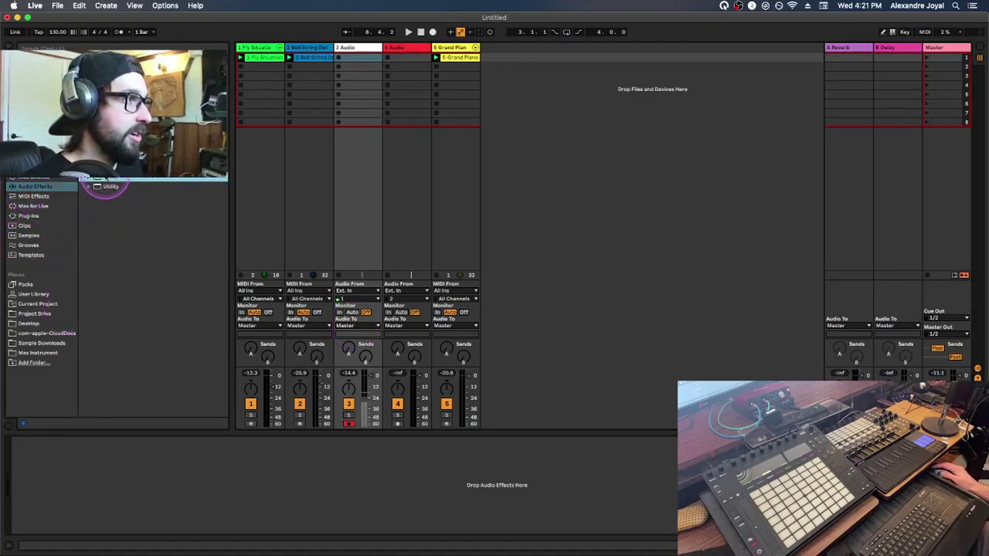
left_click_drag(289, 90, 364, 309)
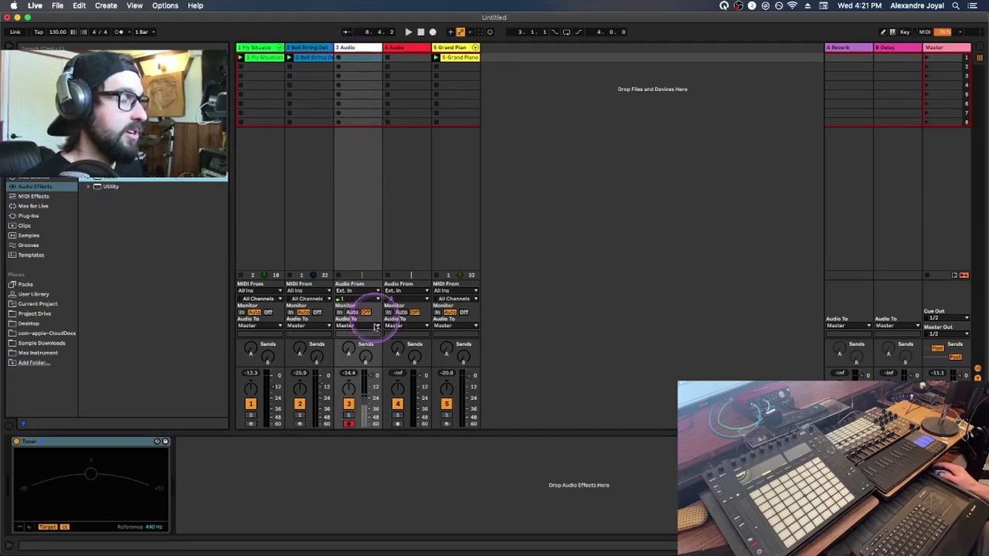
left_click(294, 494)
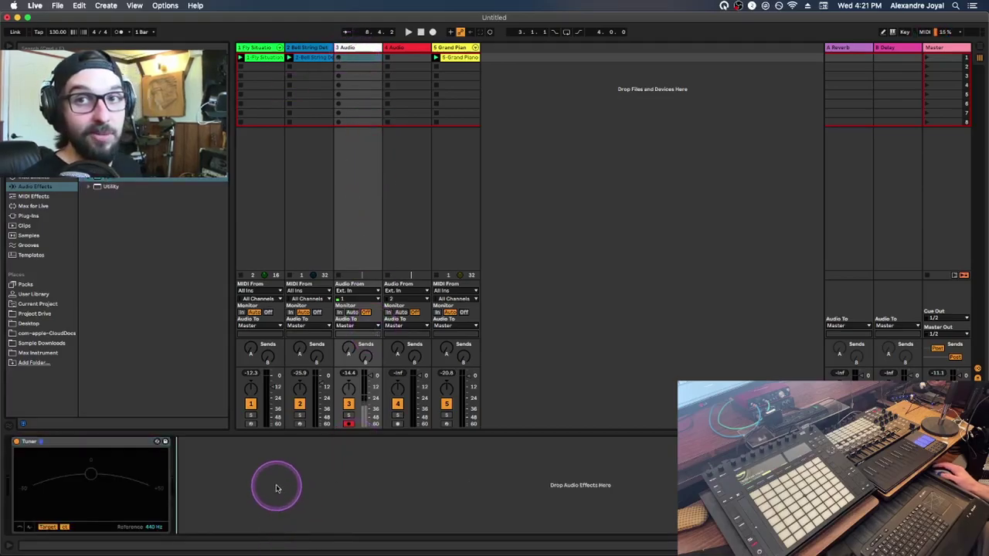
- Check the guitar's tuning with track 3's monitoring on Auto, and record an audio clip in its first slot with monitoring off
left_click(351, 312)
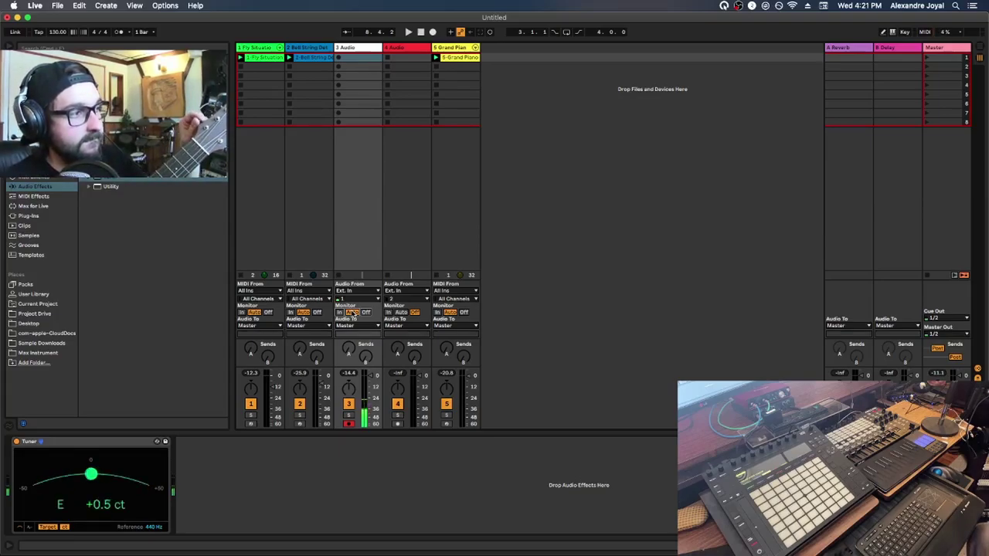
left_click_drag(634, 245, 606, 225)
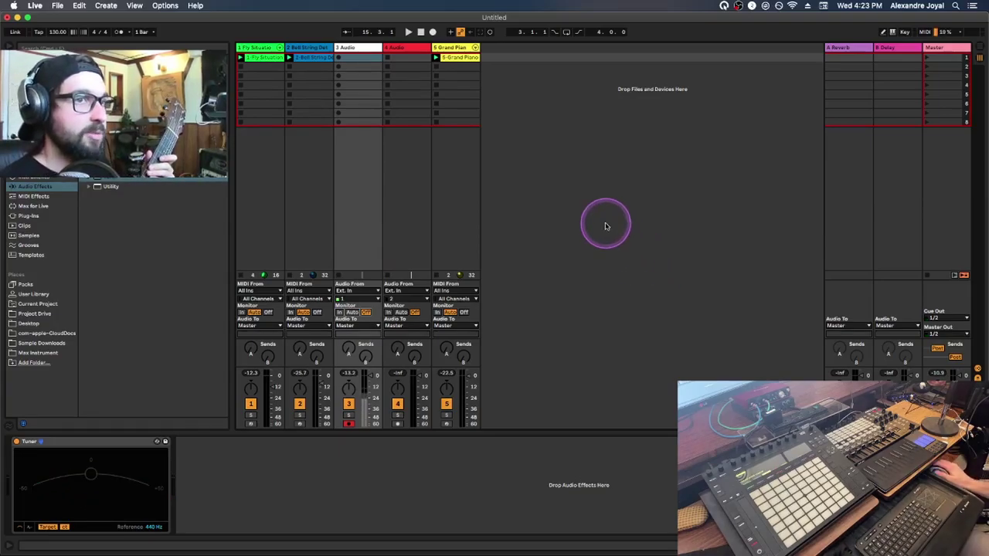
left_click(340, 61)
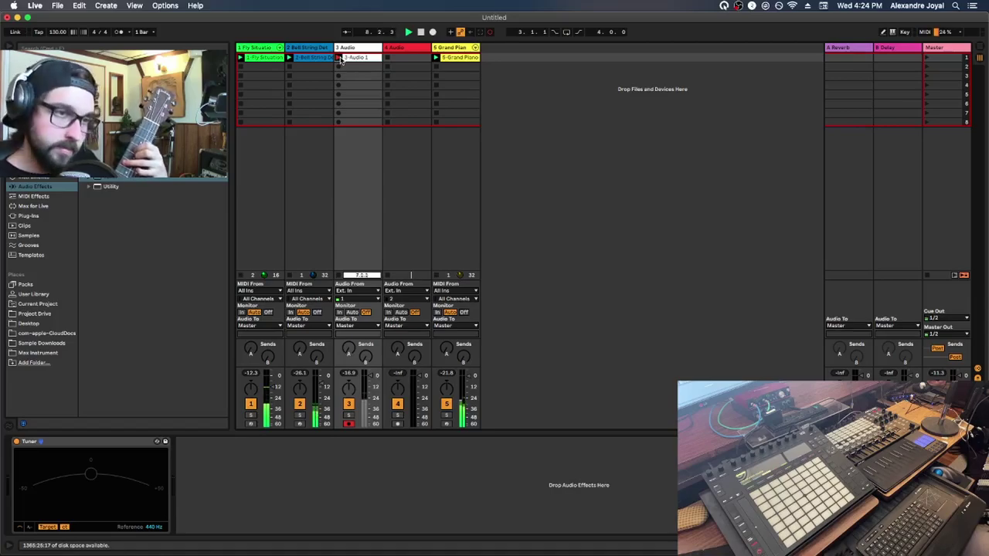
left_click(338, 58)
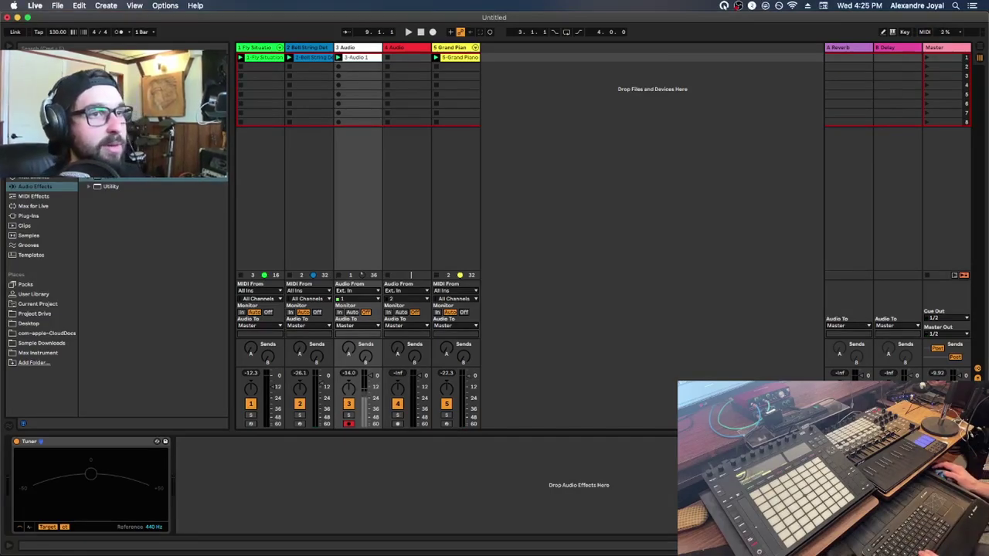
- Open the recorded audio clip on track 3, play it back and shorten its loop to eight bars
left_click(365, 59)
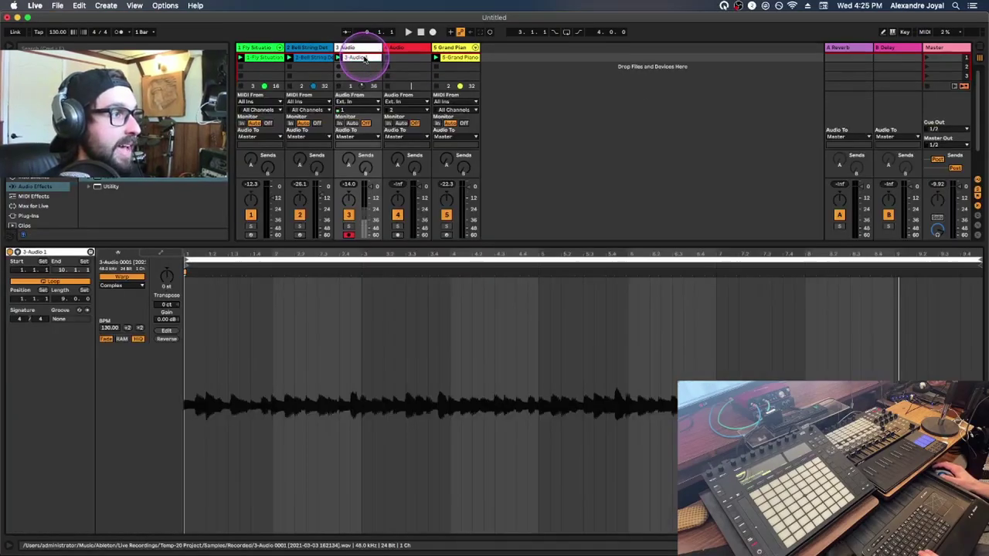
left_click(415, 251)
key("space")
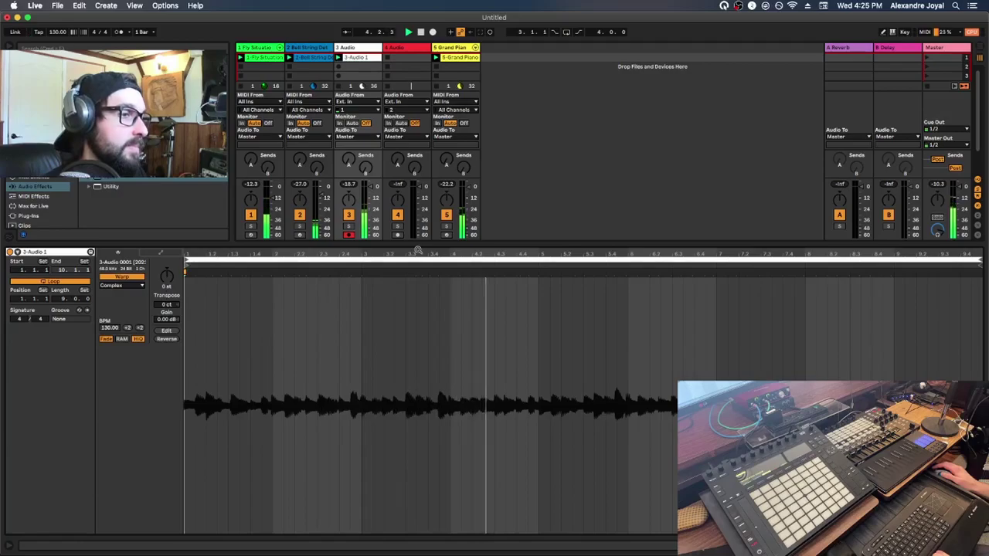
left_click_drag(974, 263, 898, 269)
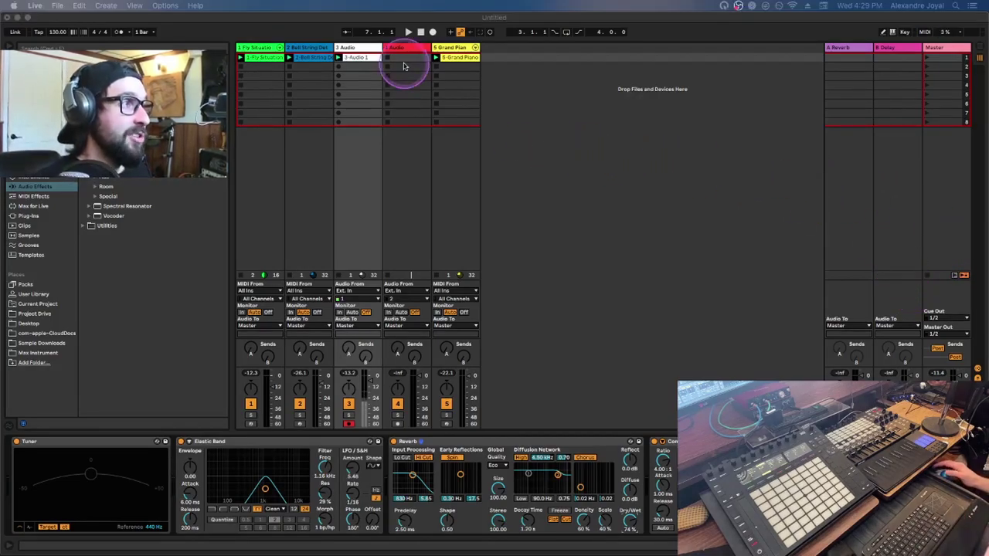
left_click(449, 59)
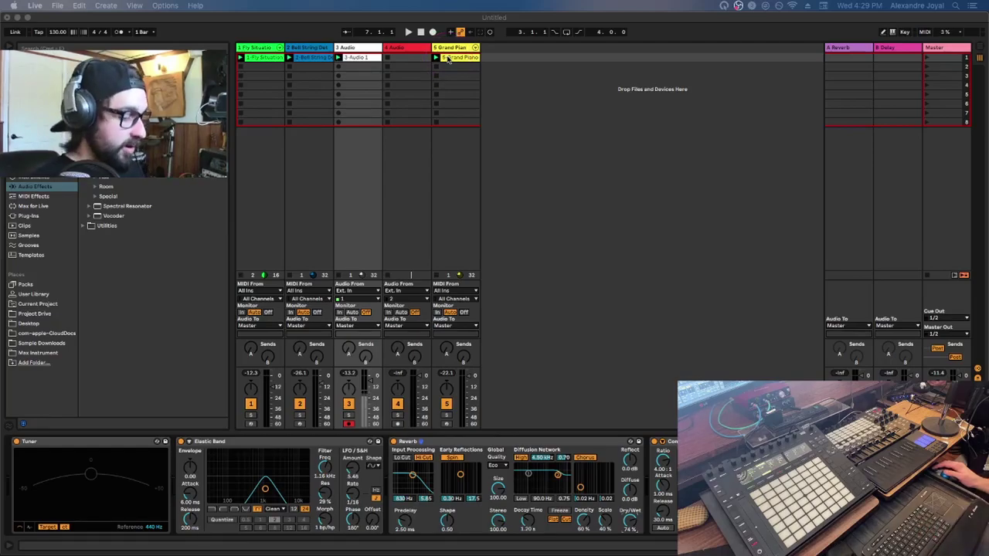
- Duplicate the grand piano clip on track 5 into the slot below it
left_click(454, 60)
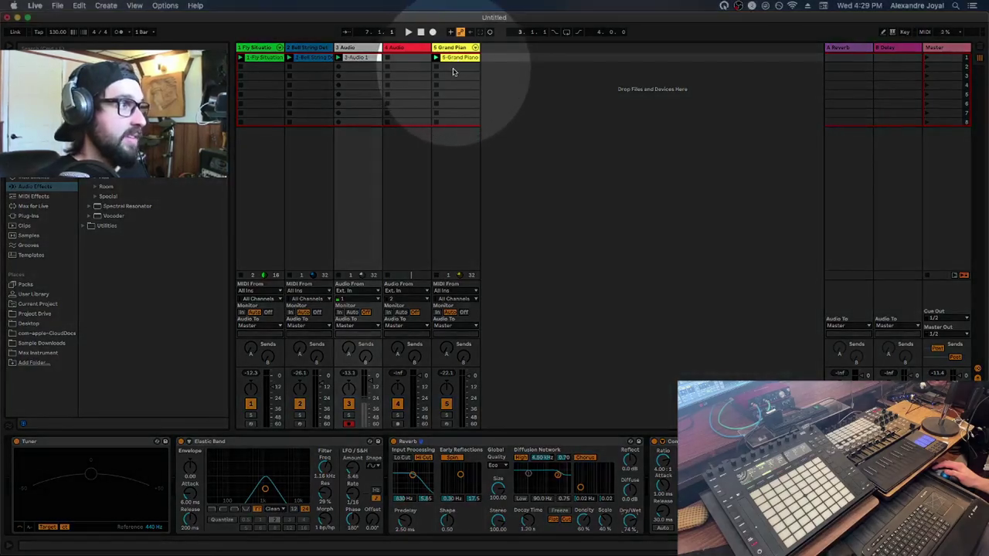
left_click(455, 61)
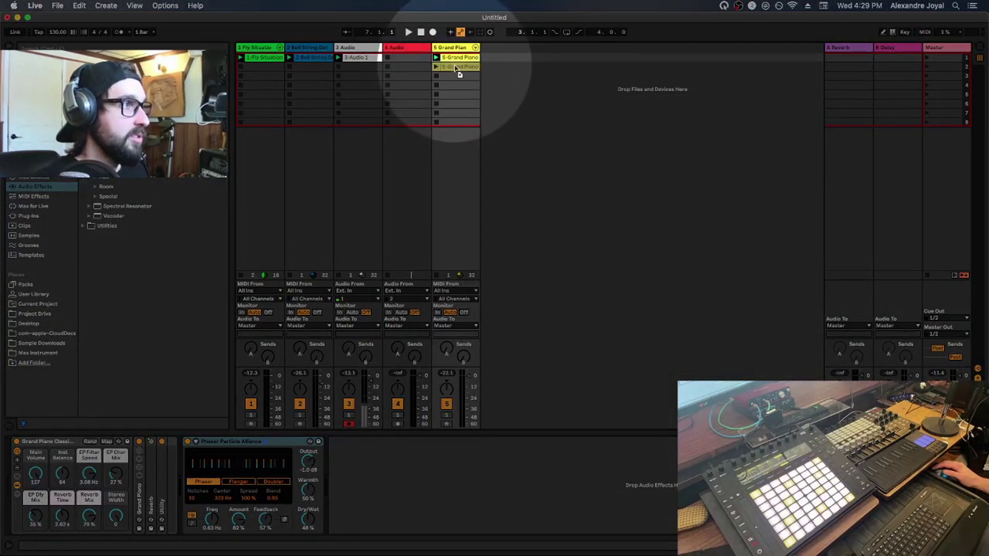
key("super+d")
- Copy the recorded audio clip on track 3 and paste it into the track's third slot
left_click(357, 56)
right_click(358, 56)
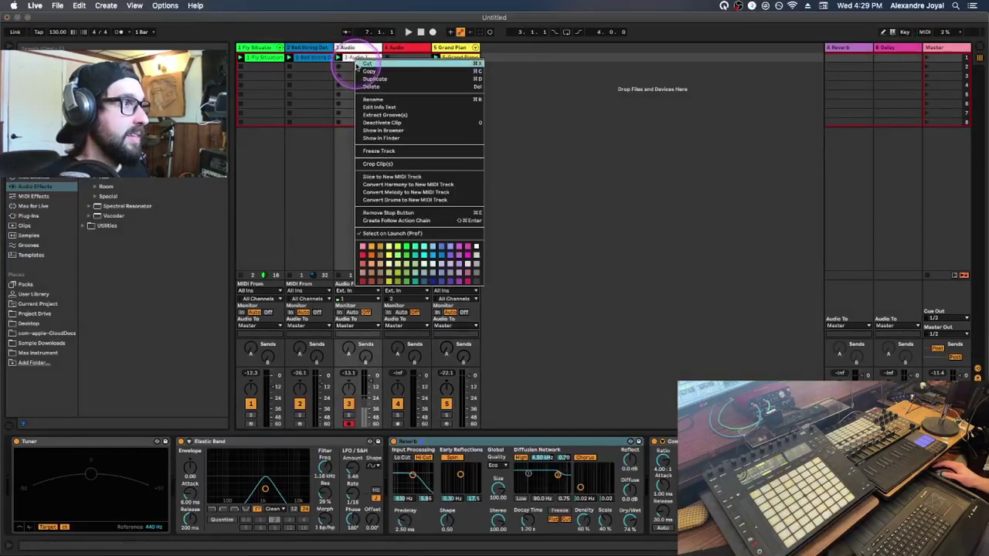
left_click(350, 78)
right_click(348, 77)
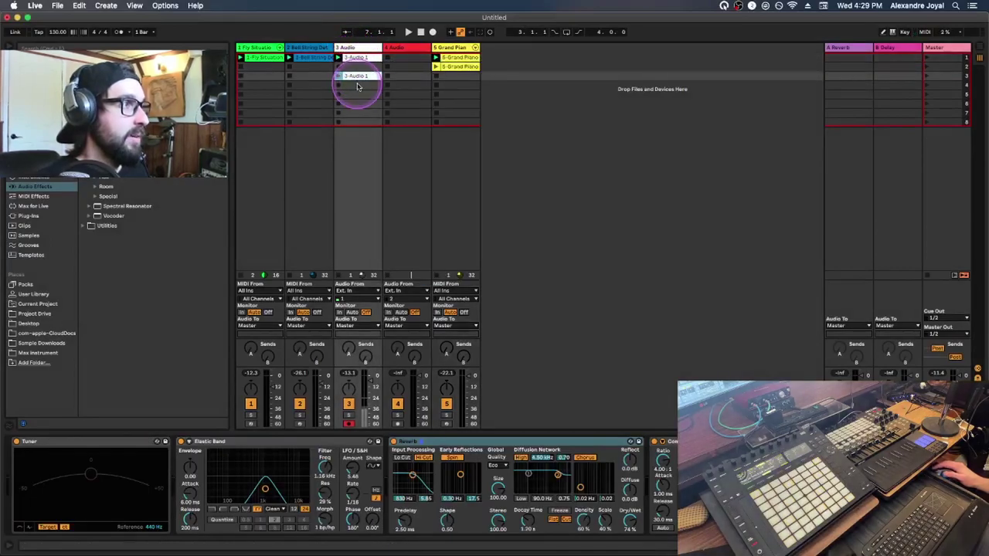
left_click(468, 58)
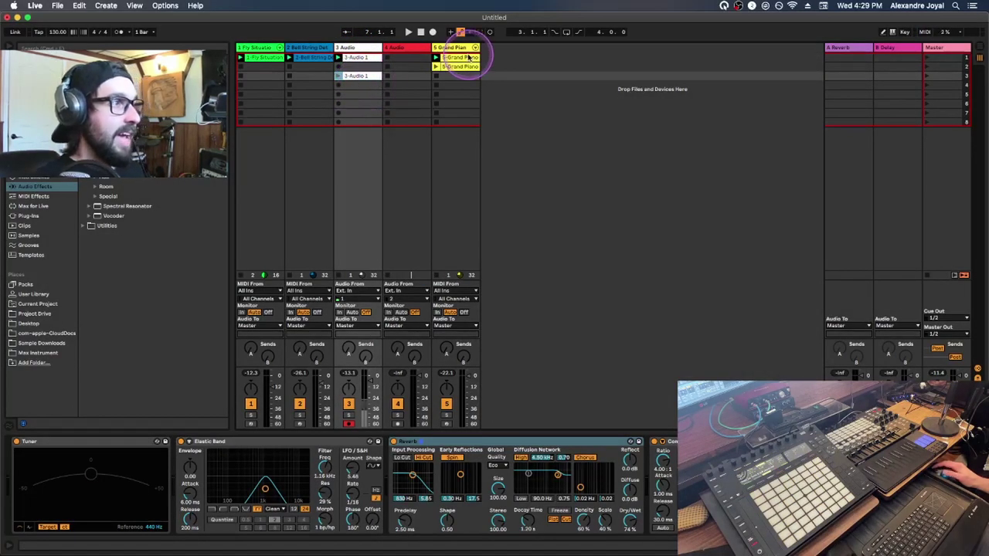
left_click(927, 64)
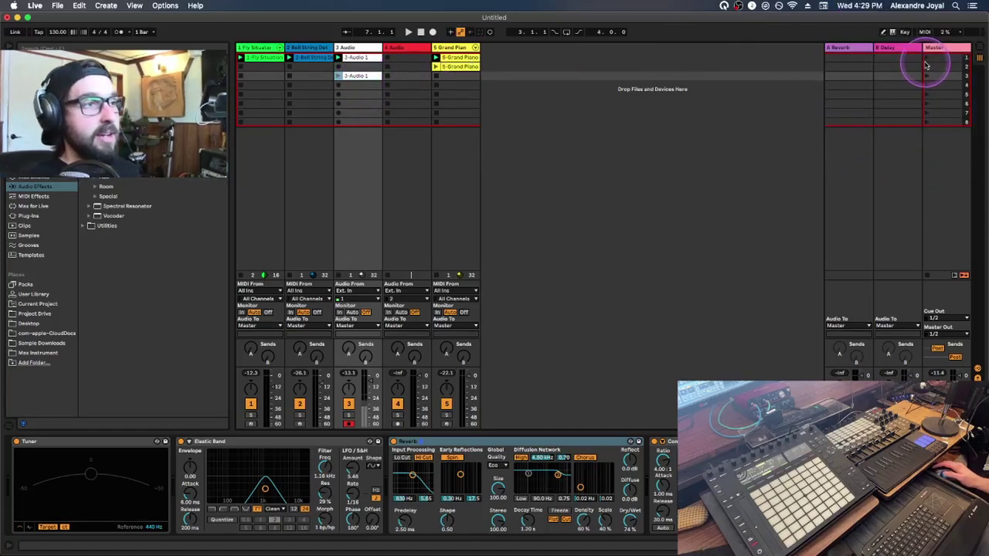
left_click(927, 276)
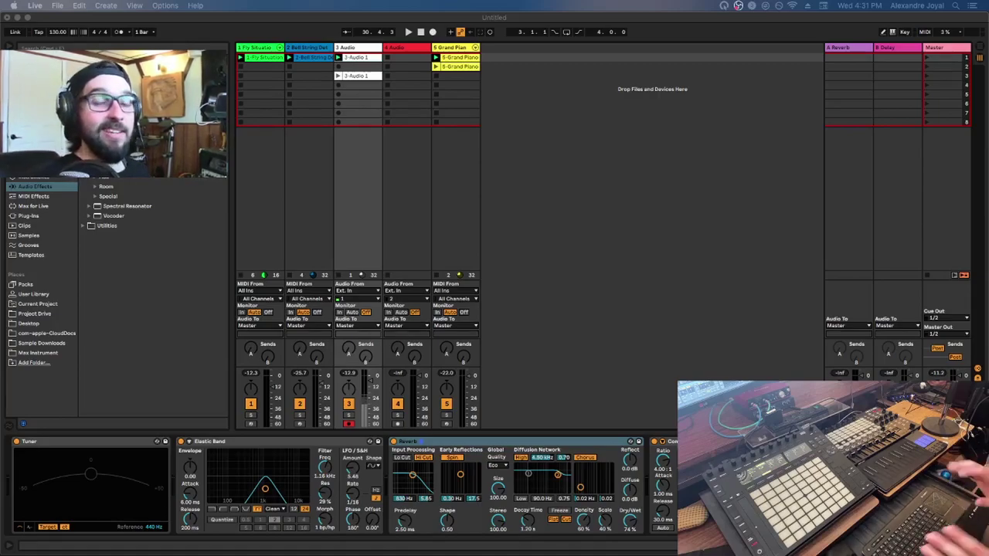
left_click(904, 207)
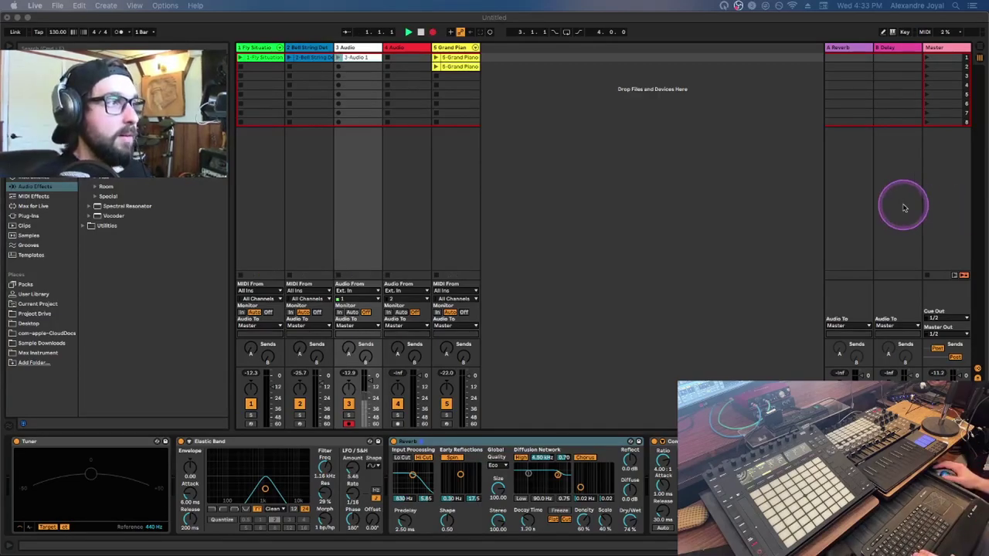
left_click(703, 194)
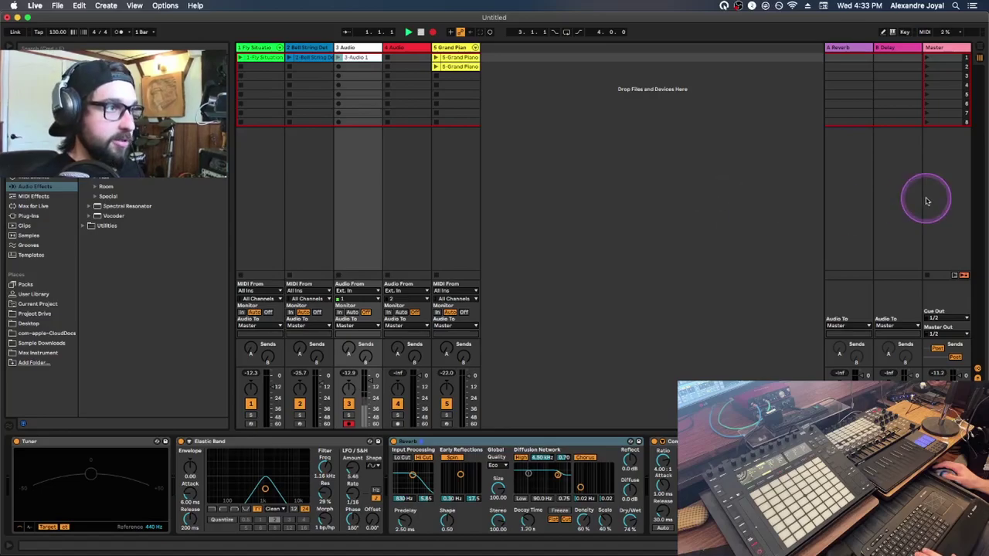
- Start recording into the arrangement, launching the bell string pad clip first and the drum clip after it
left_click(931, 278)
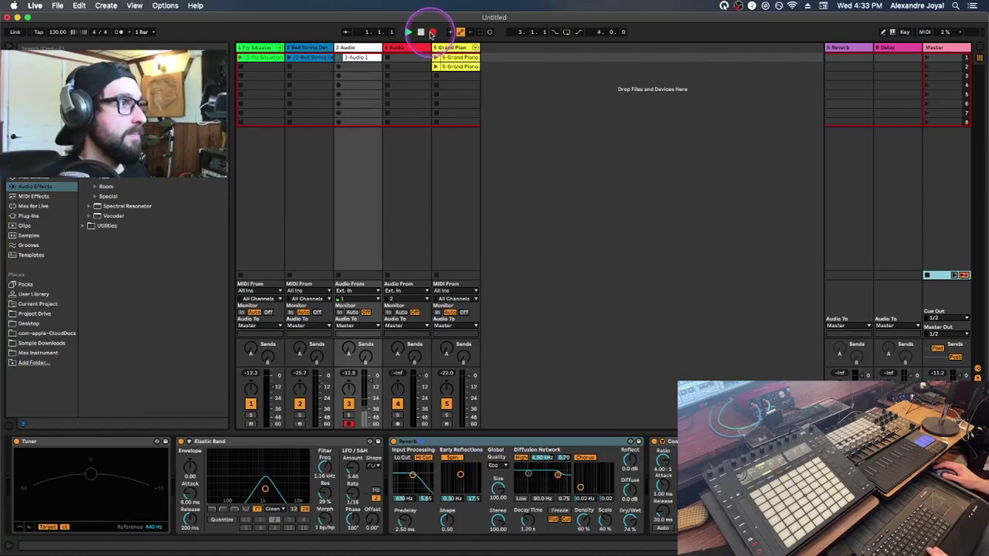
left_click(420, 31)
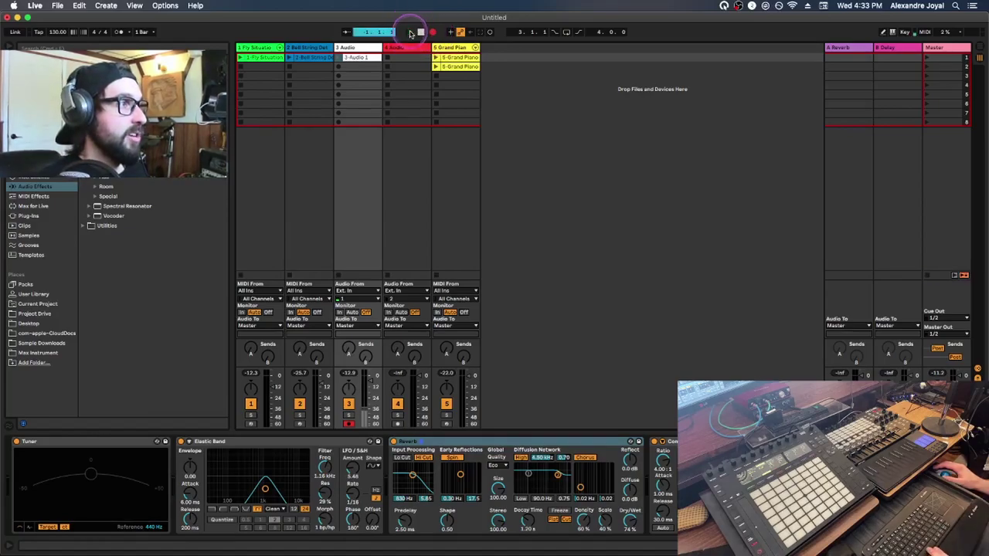
left_click(289, 58)
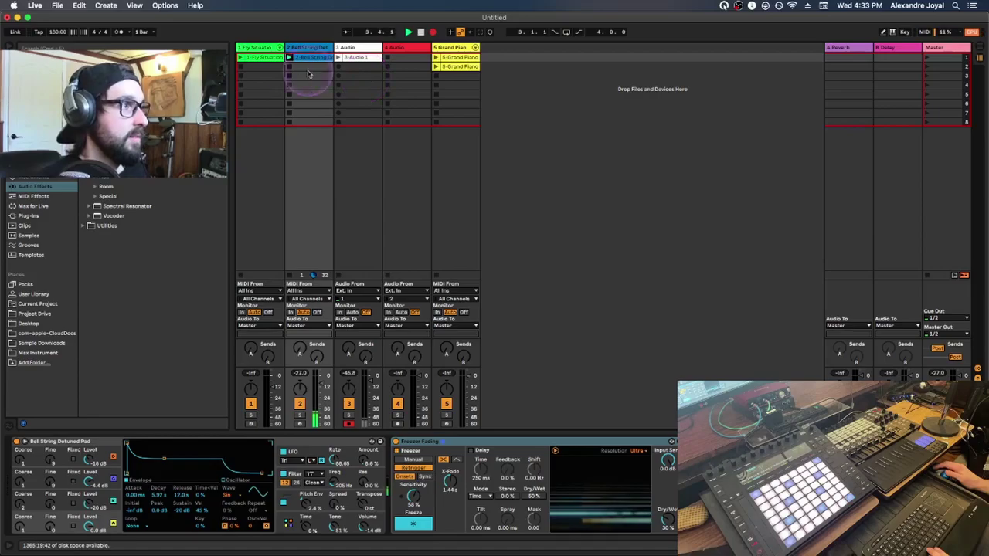
left_click(241, 58)
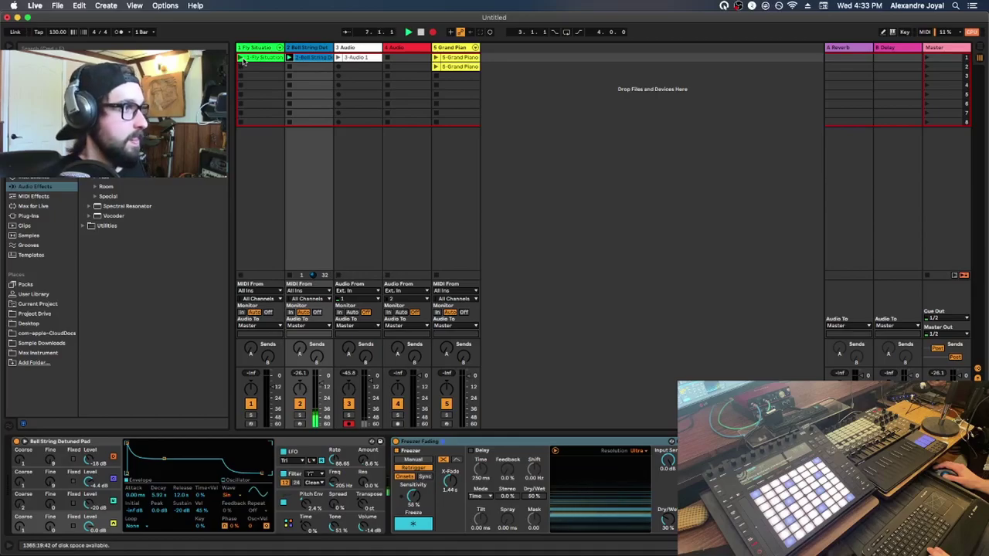
left_click(241, 60)
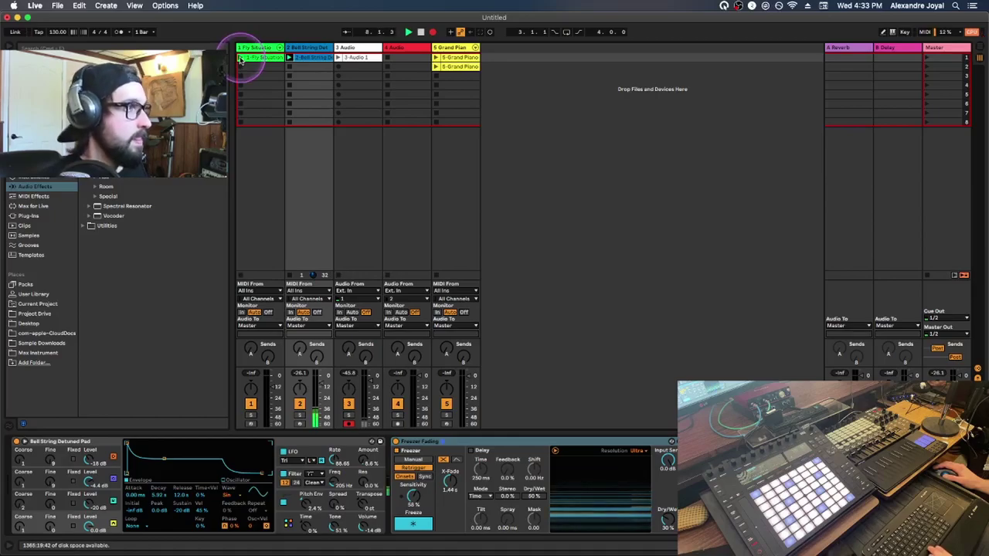
left_click(241, 60)
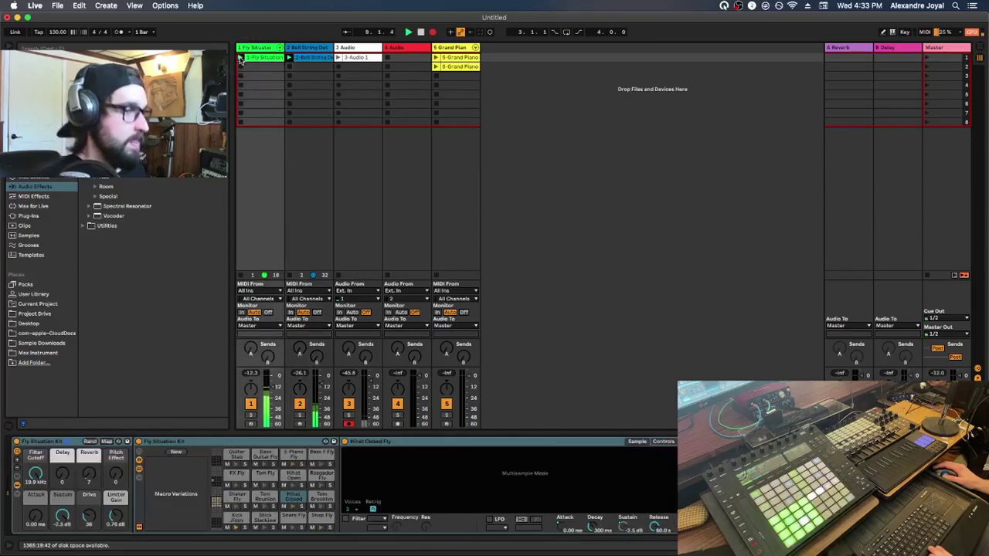
- Launch the first grand piano clip and the track 3 audio clip into the running recording
left_click(436, 58)
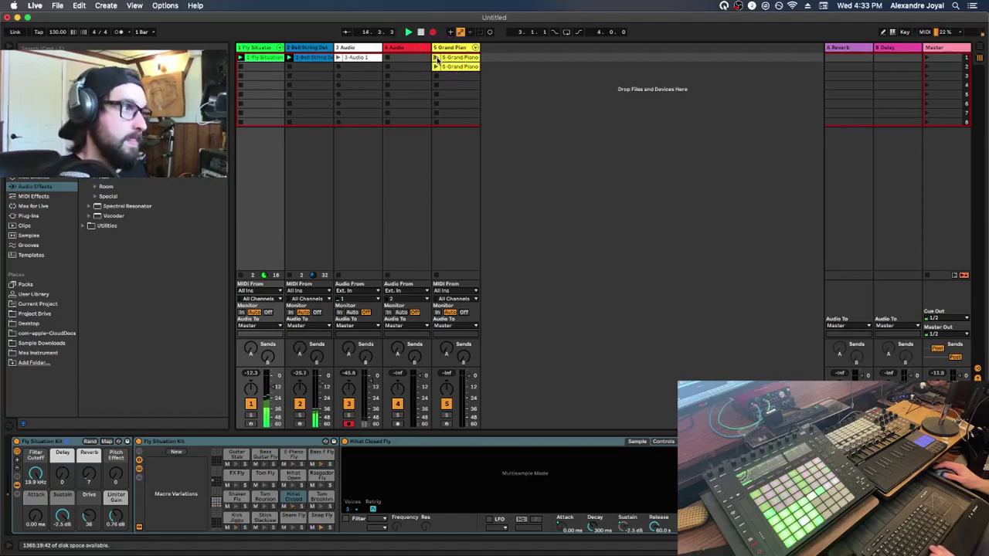
left_click(435, 60)
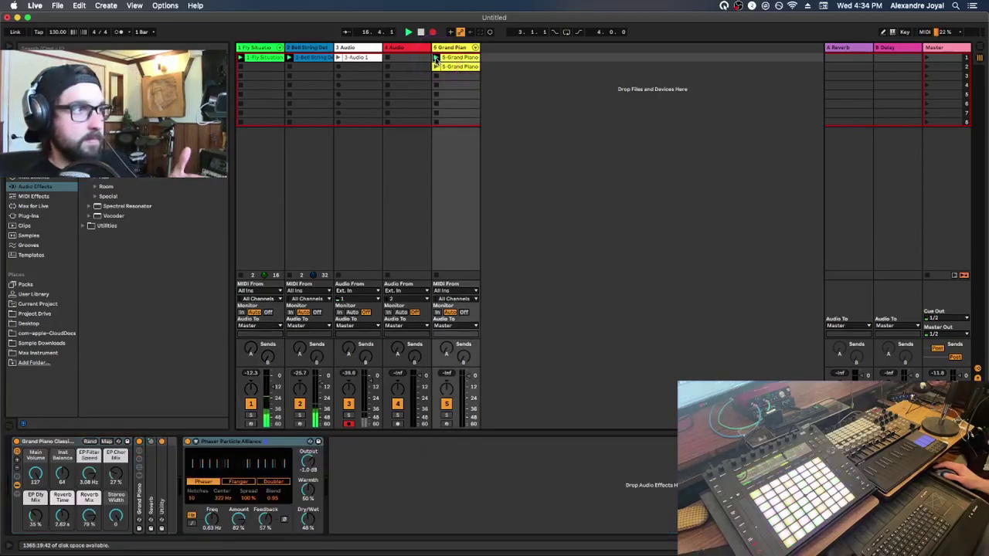
left_click(308, 57)
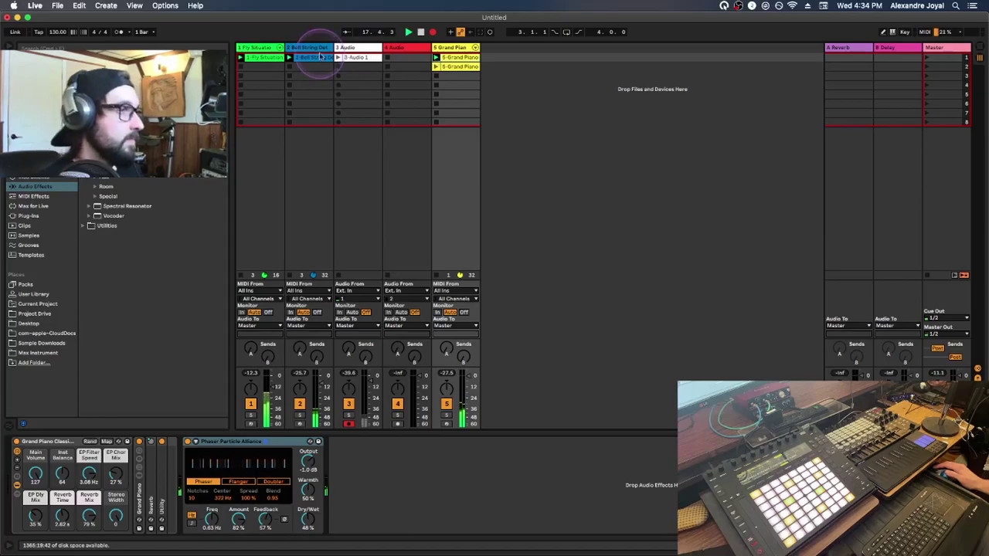
left_click(337, 60)
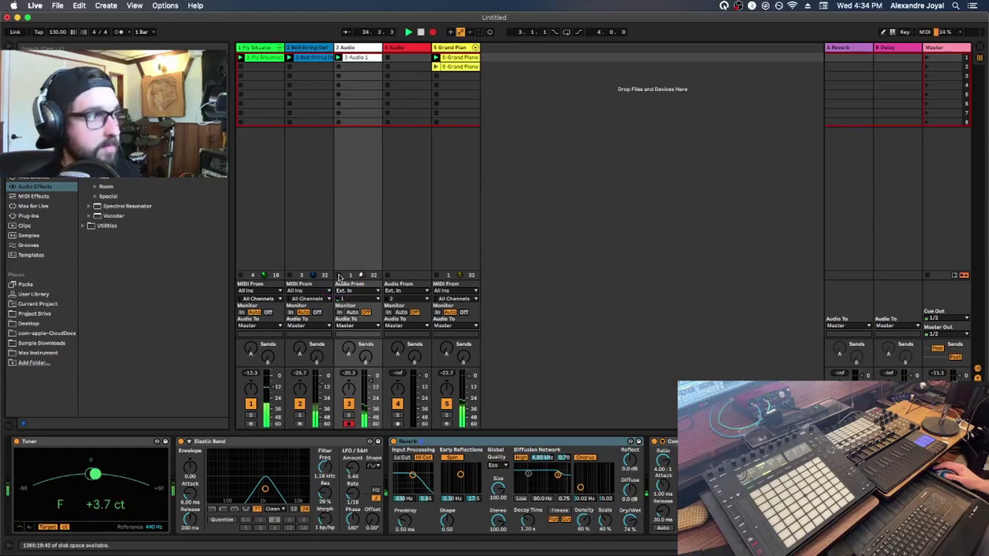
- Stop the drum, pad and guitar clips during the recording, relaunch the drum clip, and end the recording
left_click_drag(487, 298, 241, 280)
left_click_drag(335, 172, 247, 278)
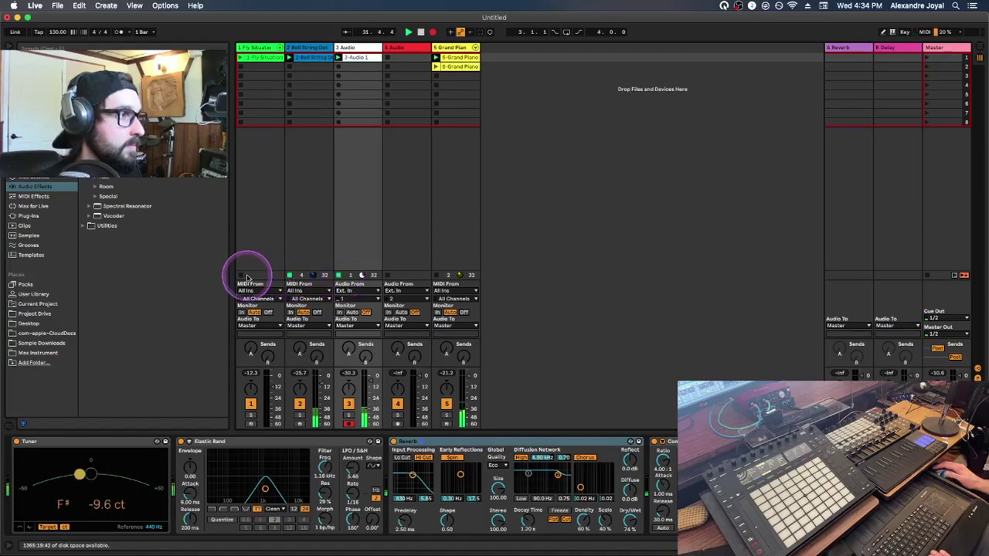
left_click(248, 56)
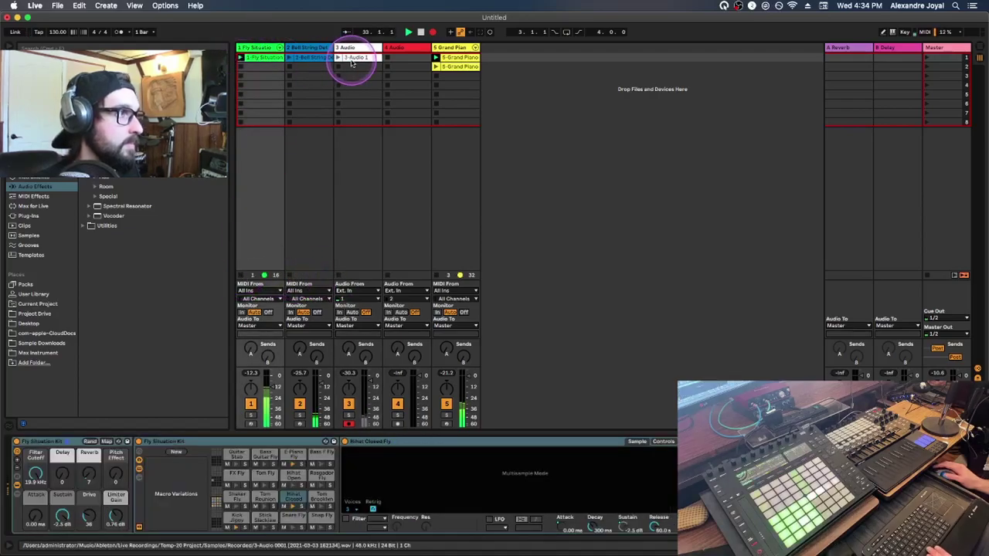
left_click_drag(352, 63, 421, 56)
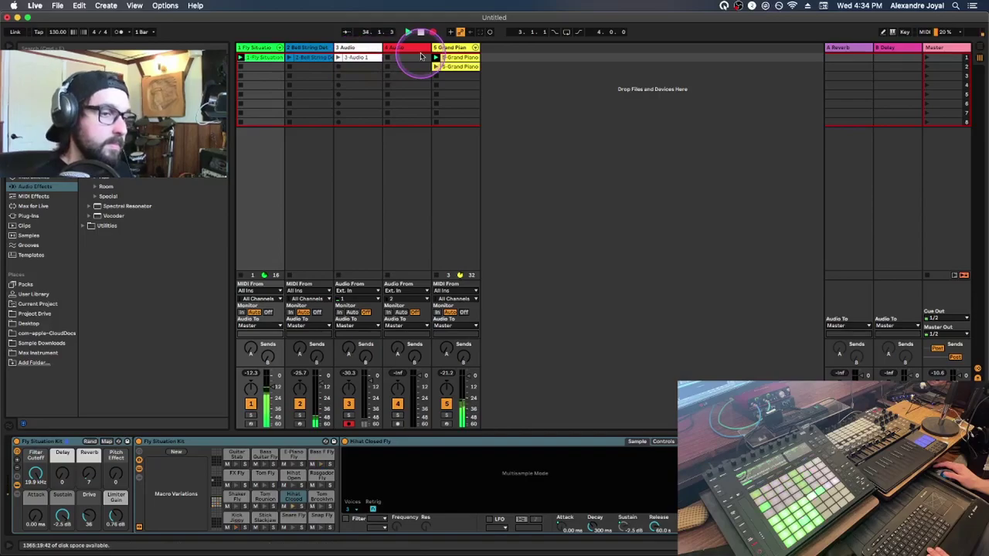
key("space")
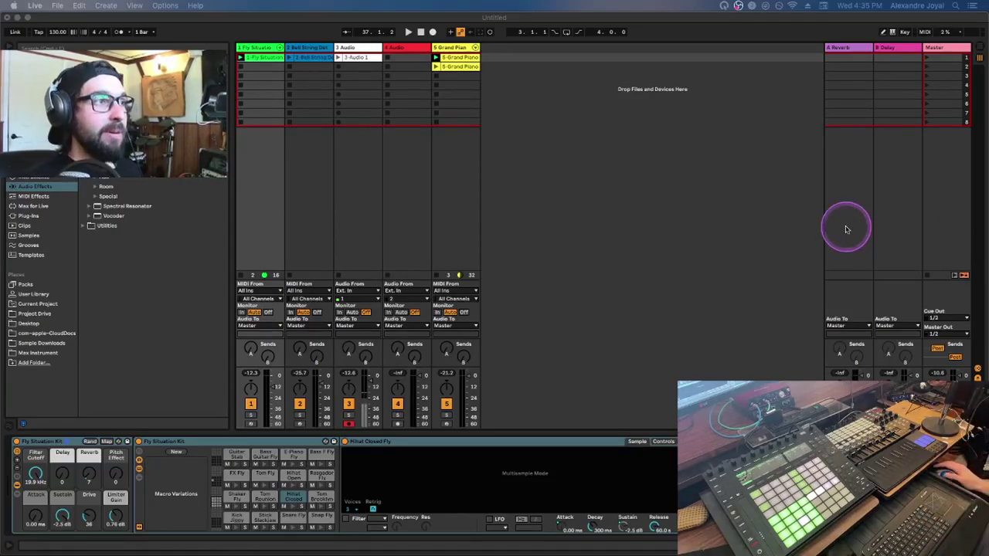
- Switch to the Arrangement View and reactivate playback of the recorded arrangement for all tracks
left_click(788, 200)
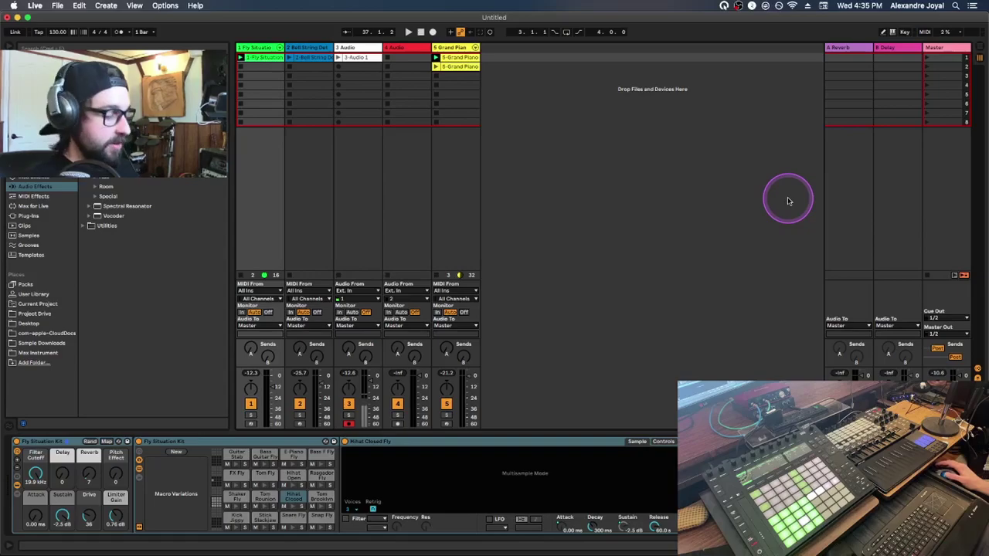
key("Tab")
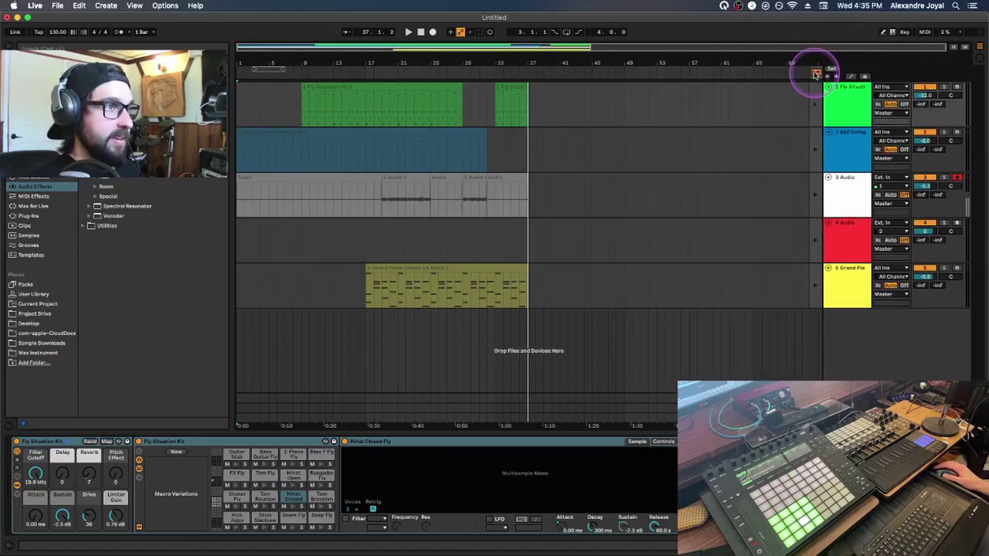
left_click(814, 72)
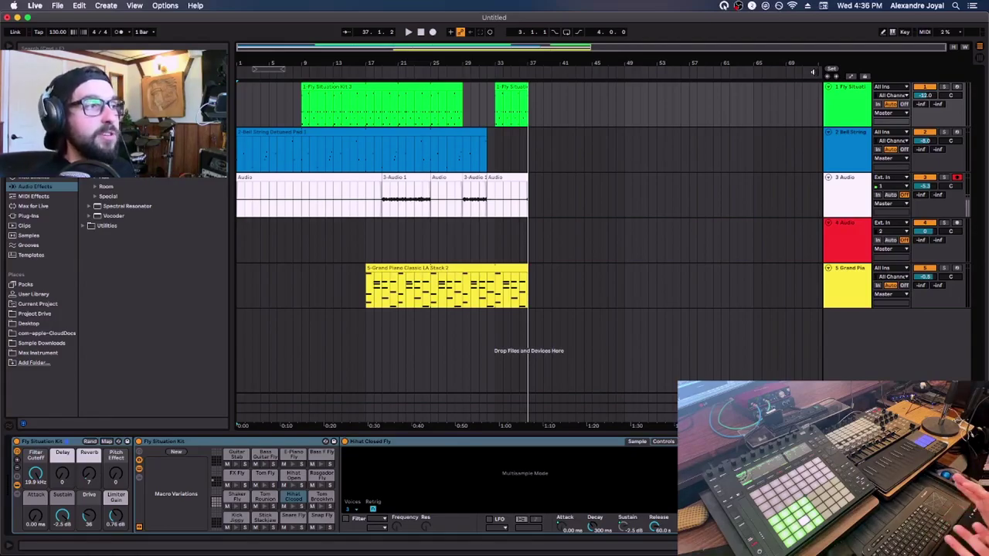
- Move the grand piano track above the empty audio track, and select the tracks one after another
left_click(682, 162)
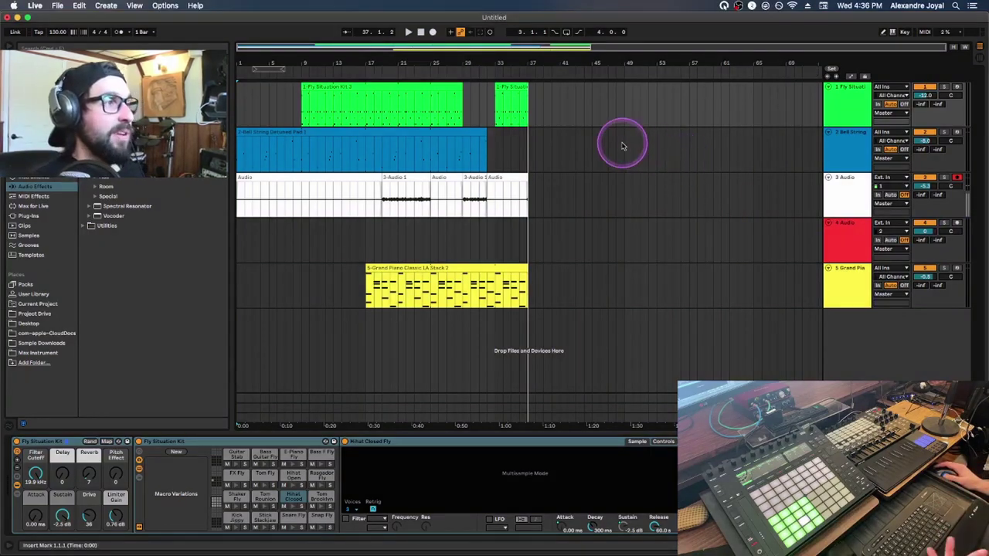
left_click(843, 276)
left_click_drag(830, 176, 833, 181)
left_click(838, 99)
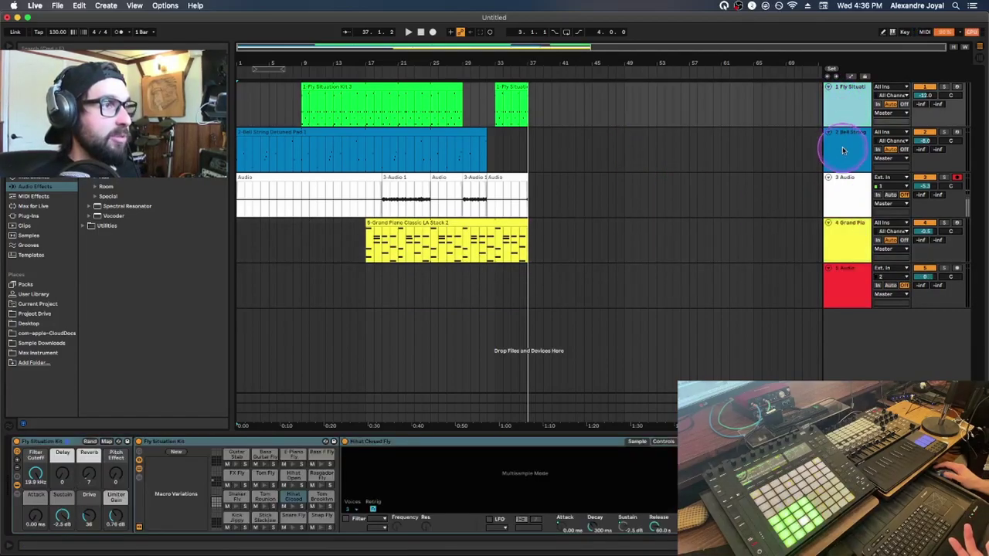
left_click(838, 183)
left_click(847, 226)
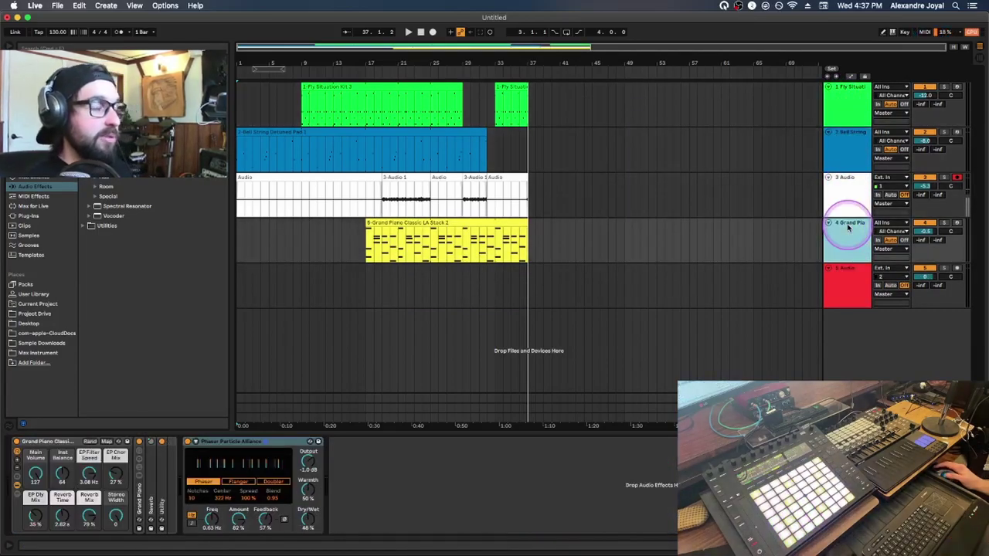
- Extend the bell string pad clip and the second drum clip so both end at bar 49
left_click(441, 139)
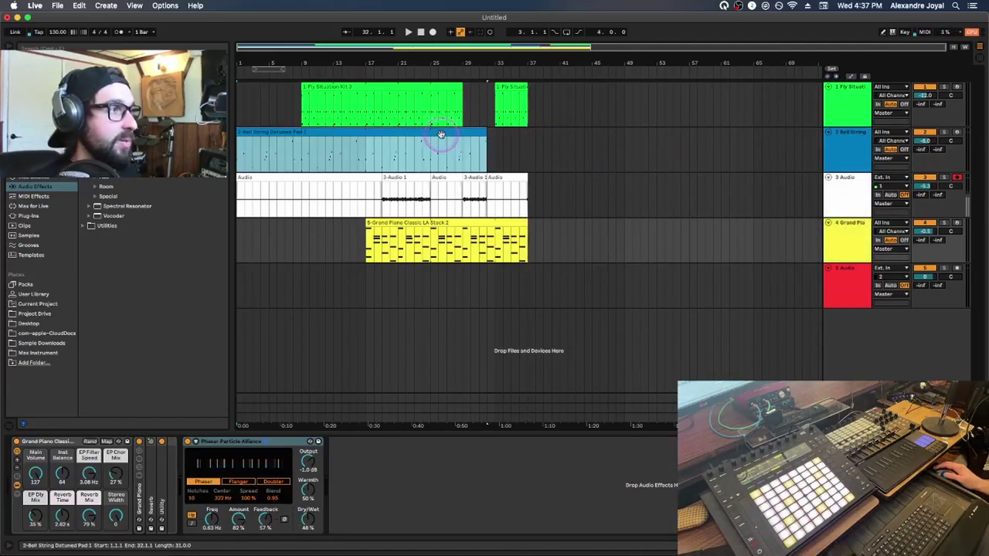
left_click_drag(484, 132, 619, 138)
left_click(512, 93)
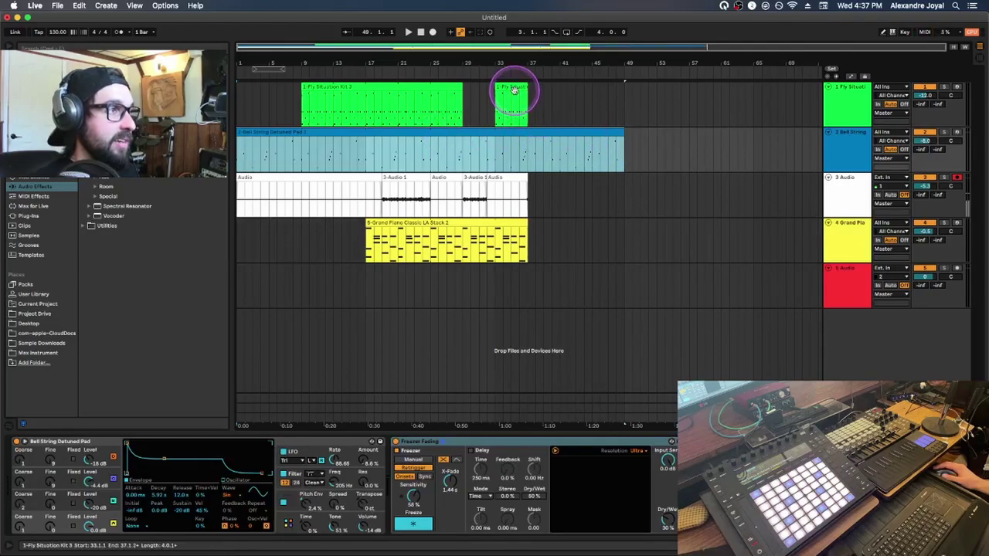
left_click_drag(525, 85, 624, 88)
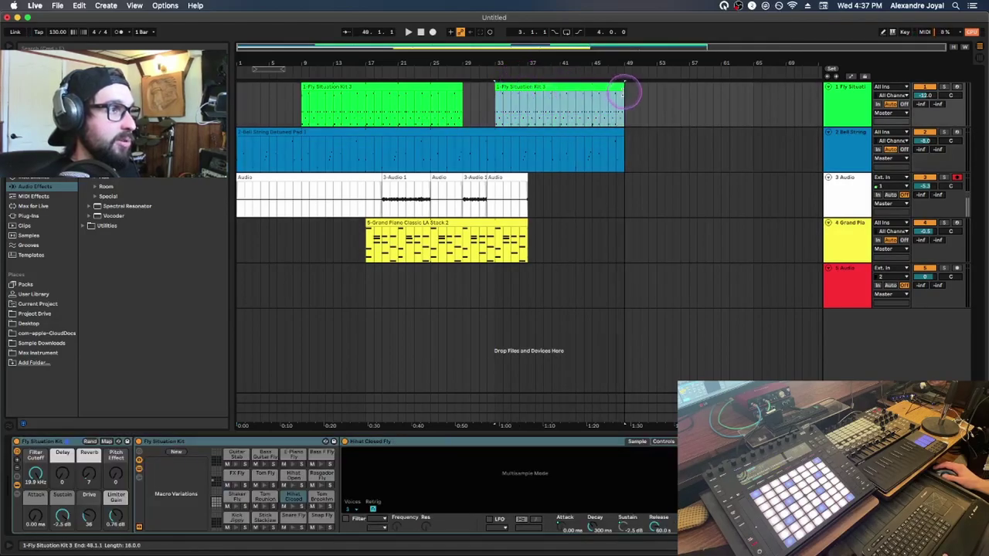
- Copy the grand piano clip and paste it on the same track starting at bar 49
left_click(482, 200)
left_click(408, 230)
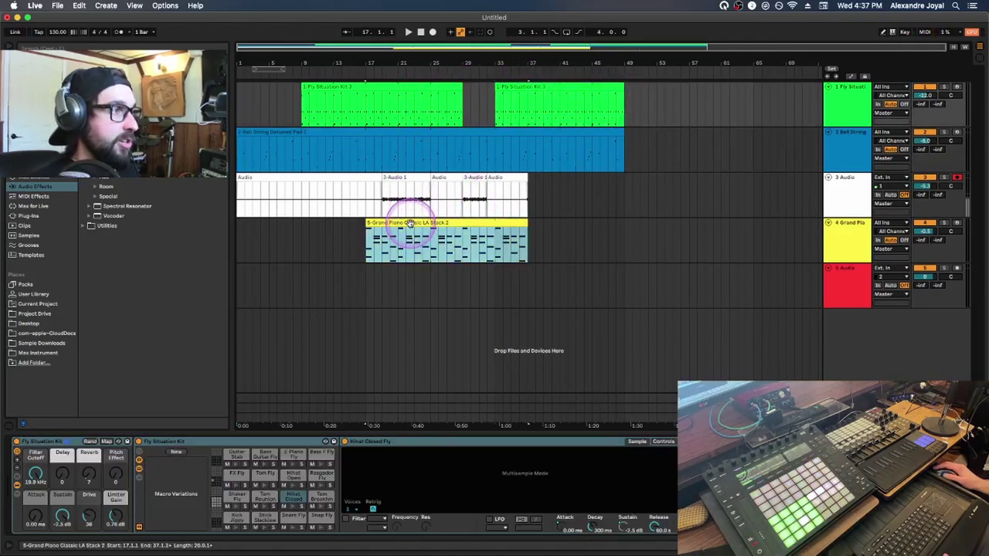
right_click(415, 231)
left_click(408, 222)
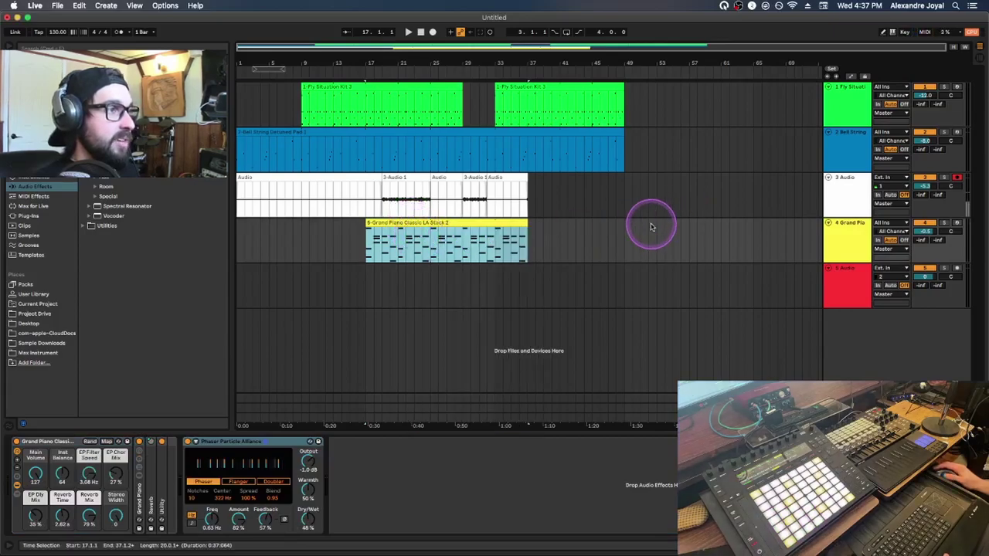
left_click(626, 235)
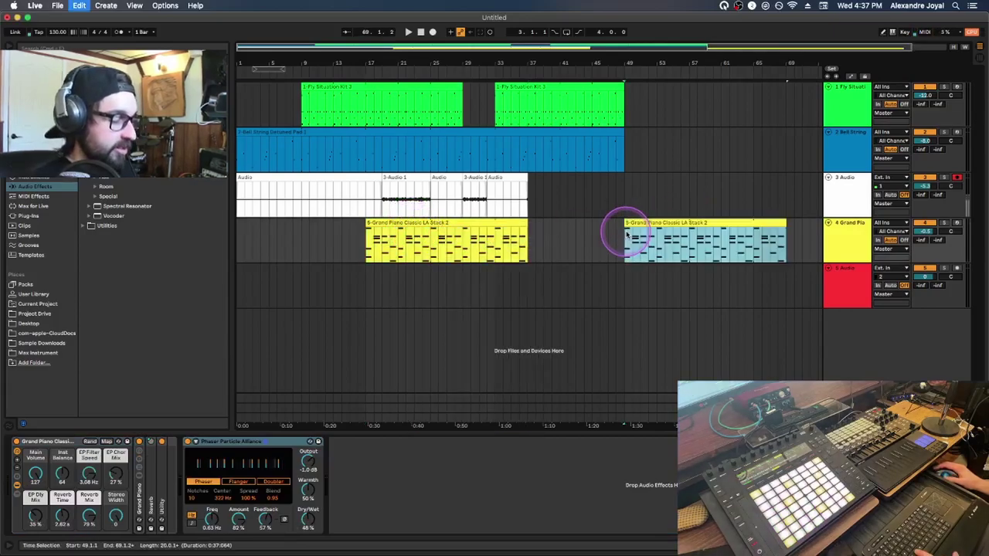
- Review the devices and clip notes of the drum, bell string, audio and grand piano tracks by selecting the tracks in turn
key("super+v")
left_click(524, 203)
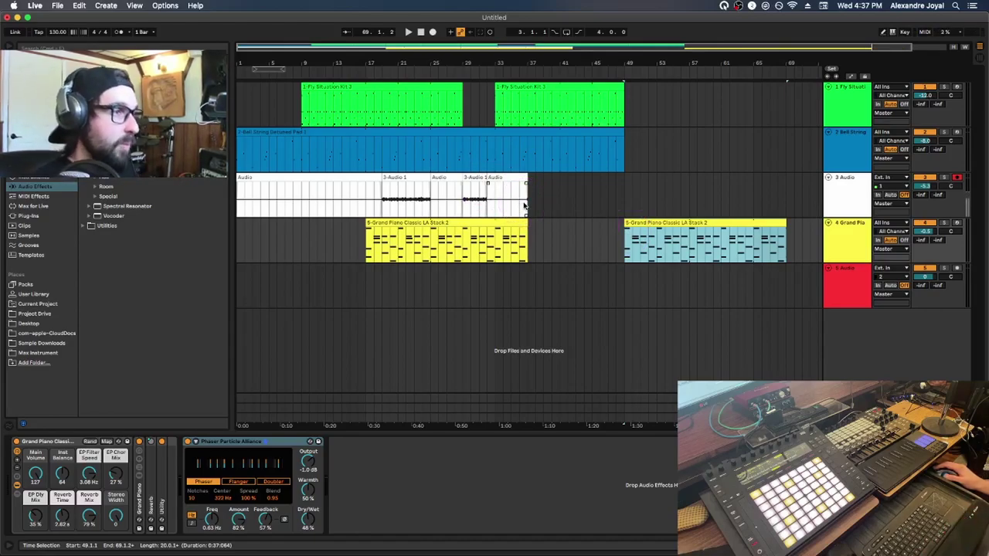
left_click(844, 101)
left_click(845, 139)
left_click(845, 181)
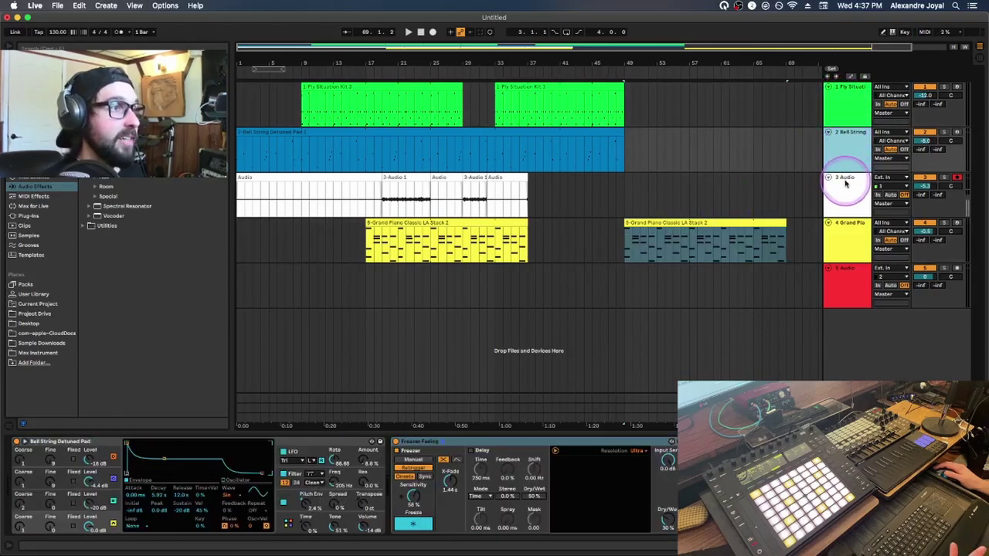
left_click(847, 227)
left_click(846, 186)
left_click(846, 143)
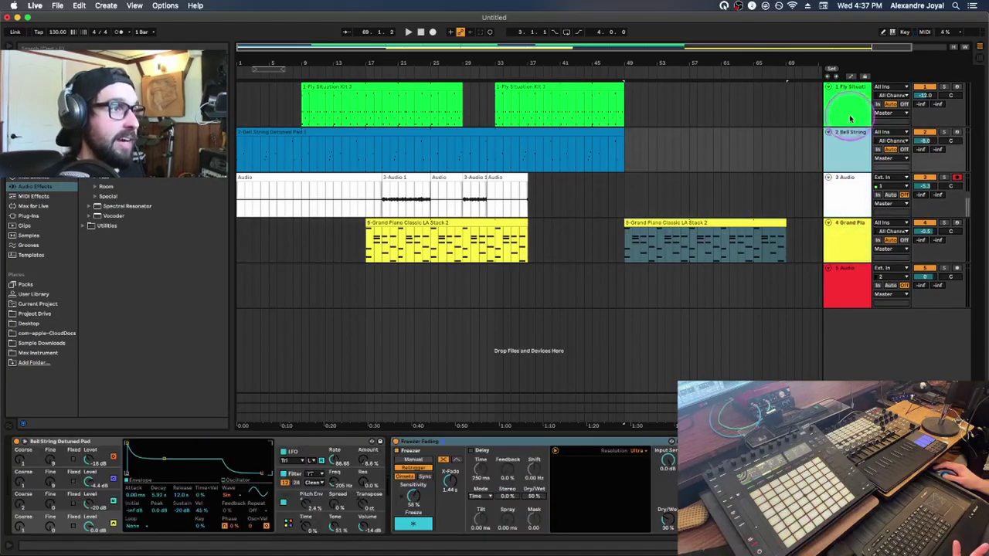
left_click(846, 101)
left_click(847, 143)
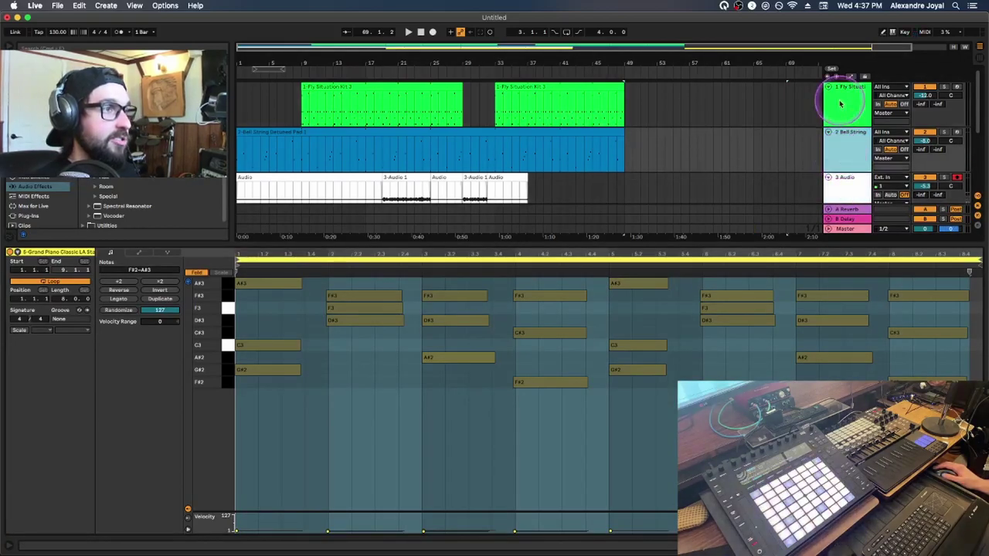
key("shift+Tab")
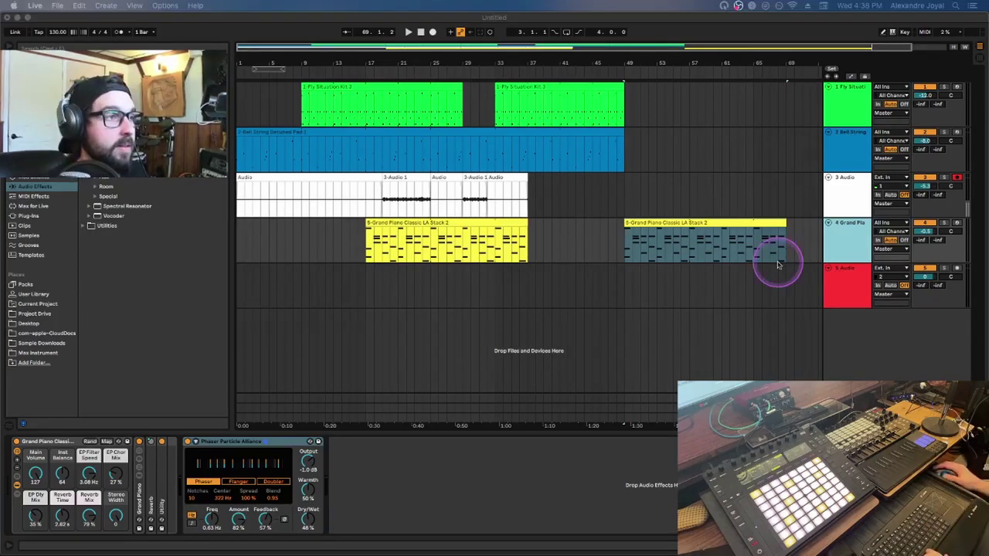
- Set the grand piano track's volume to 0.2 dB and delete its clip starting at bar 49
mouse_move(921, 221)
left_mouse_down()
mouse_move(924, 231)
mouse_move(924, 222)
left_mouse_up()
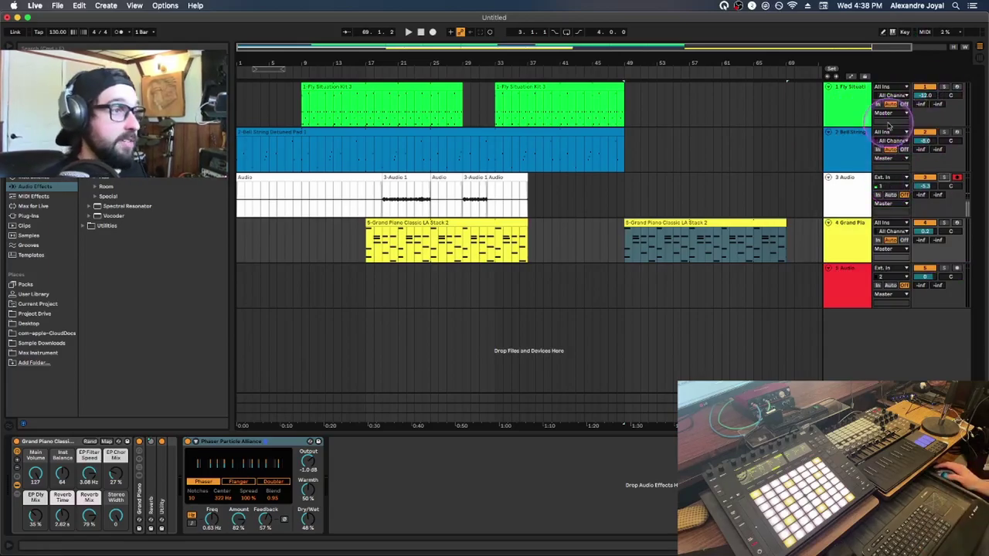
left_click(696, 223)
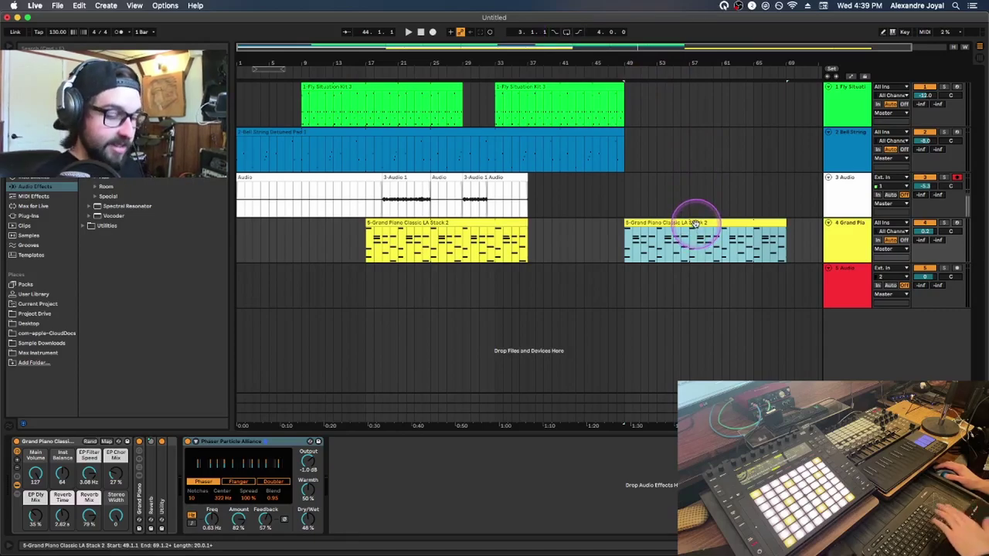
key("Delete")
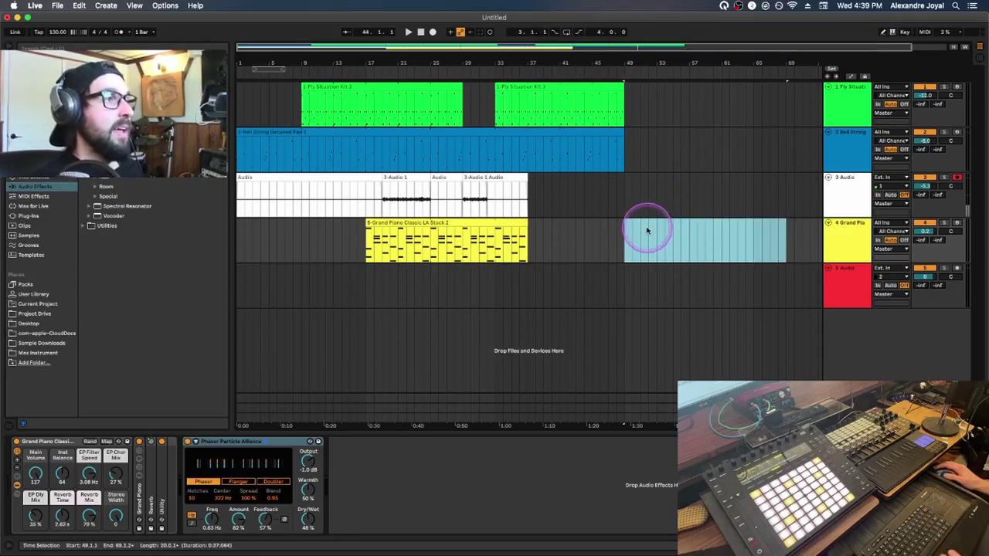
- Loop the arrangement from bar 1 to bar 49 and select that whole range across all tracks
left_click_drag(622, 235, 230, 225)
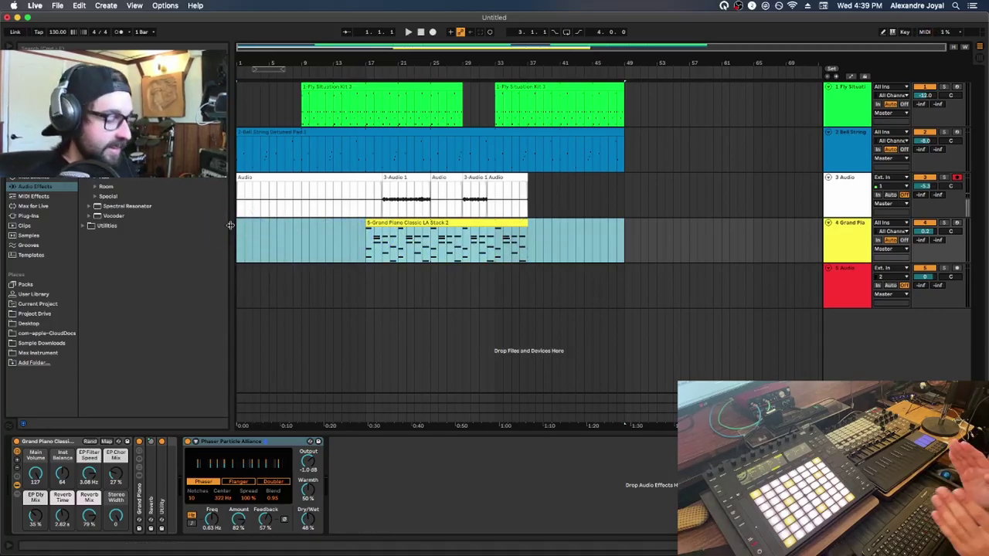
key("super+l")
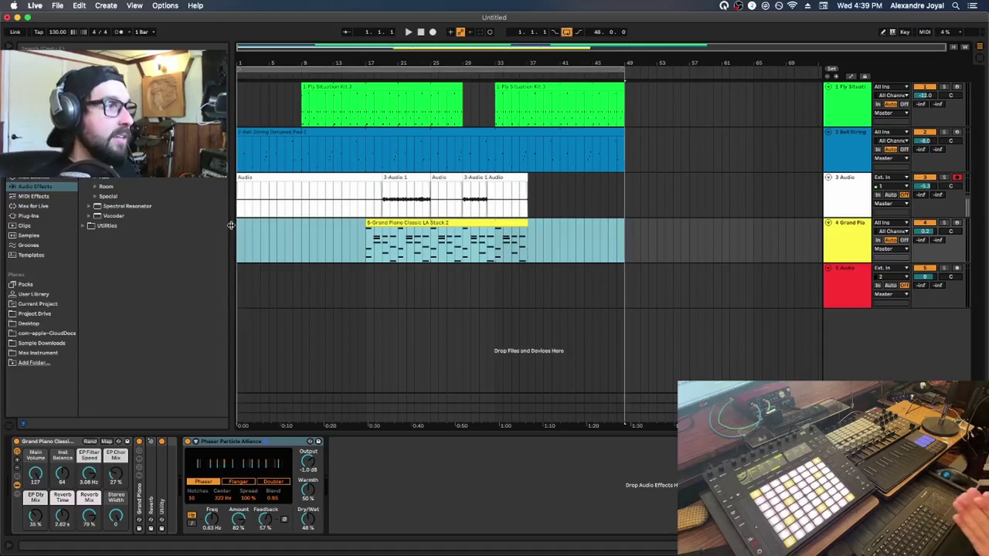
left_click(231, 225)
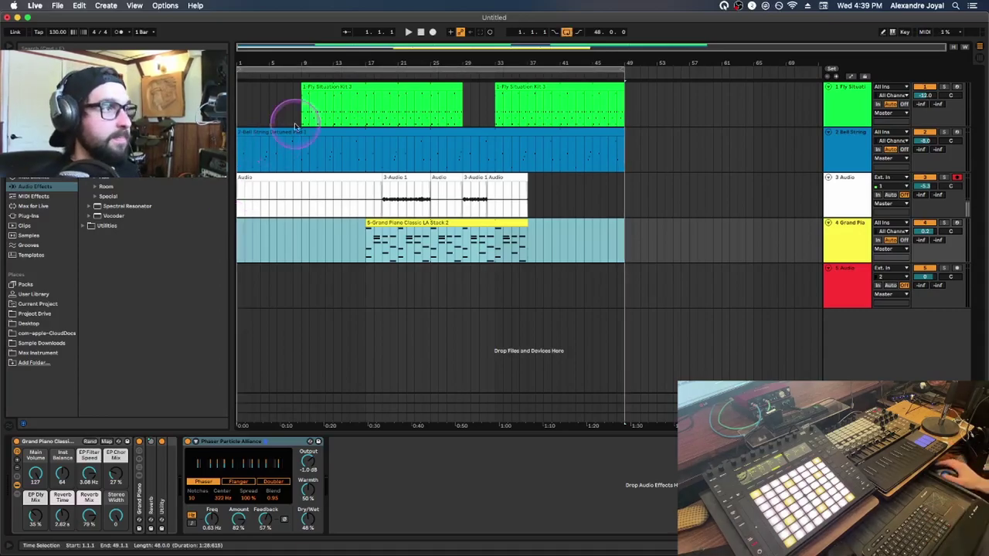
key("super+a")
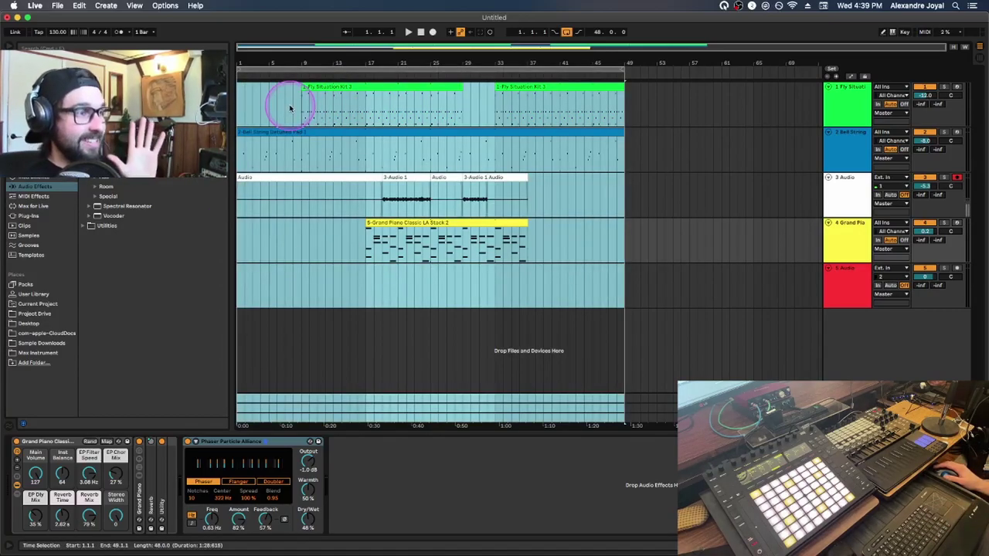
left_click(286, 71)
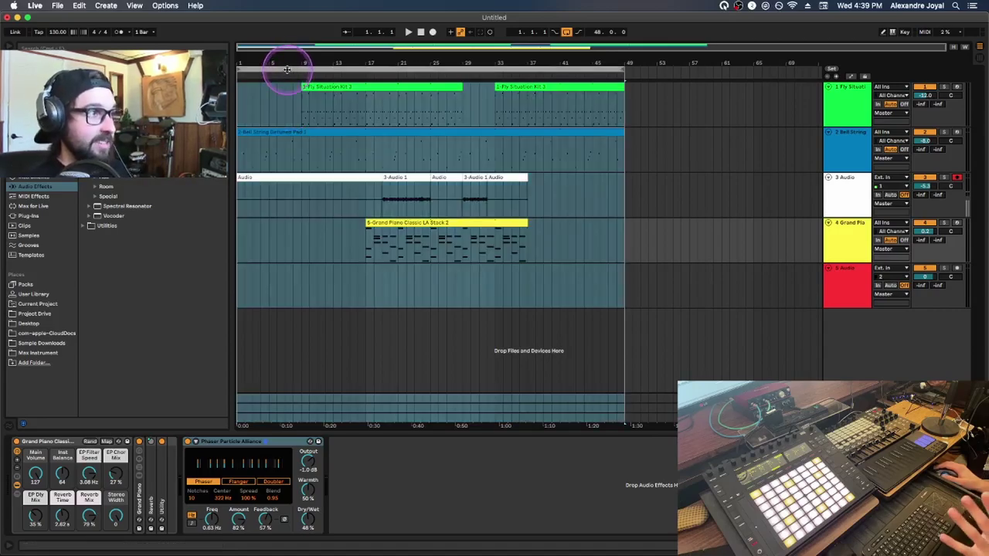
mouse_move(287, 71)
left_mouse_down()
mouse_move(357, 79)
mouse_move(284, 87)
left_mouse_up()
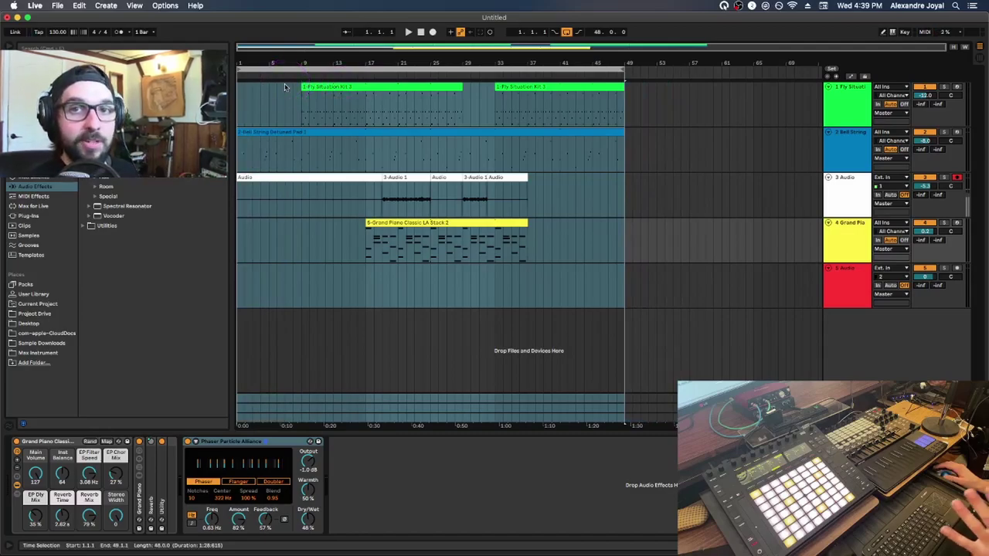
- Export the master audio of the selected range to the Desktop under the name My Awesome Song
left_click(57, 6)
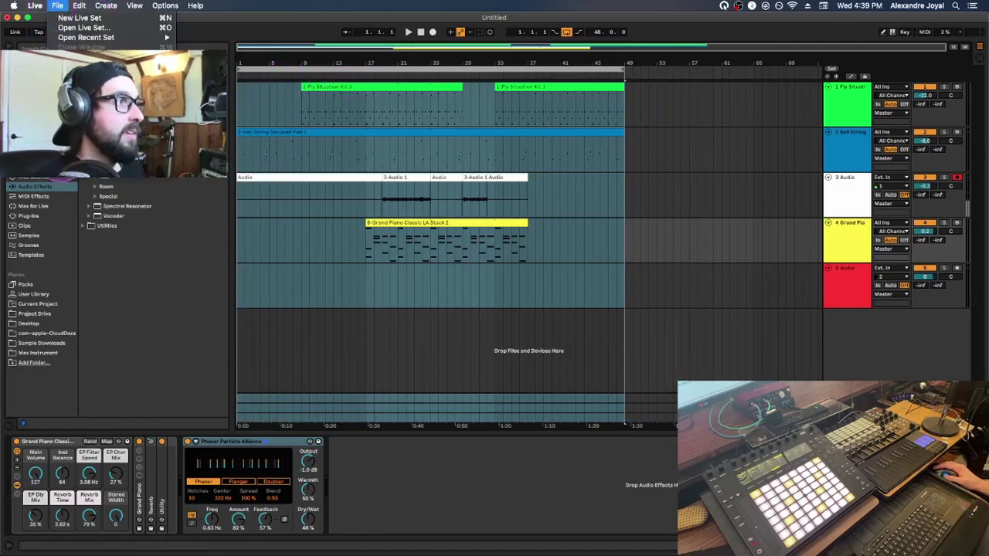
left_click(179, 181)
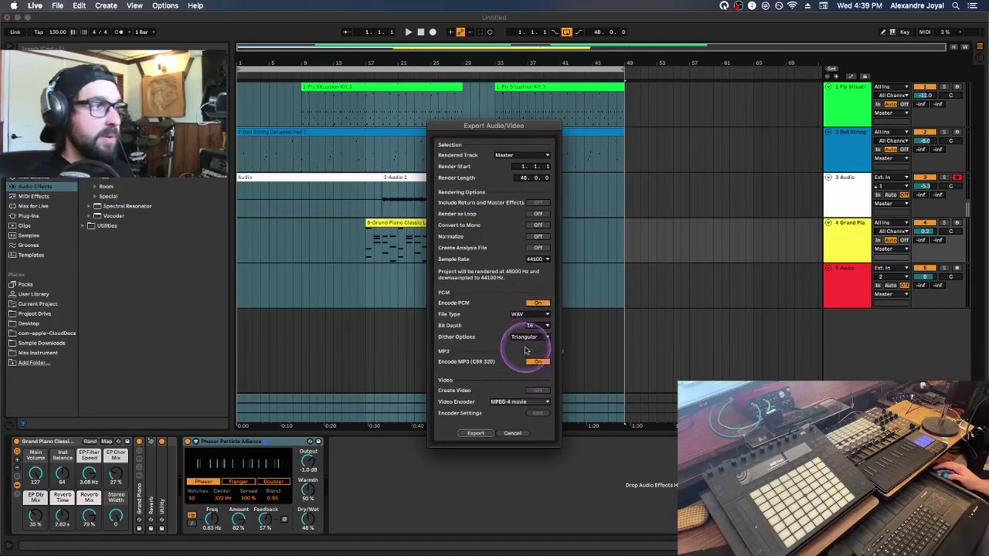
left_click(475, 434)
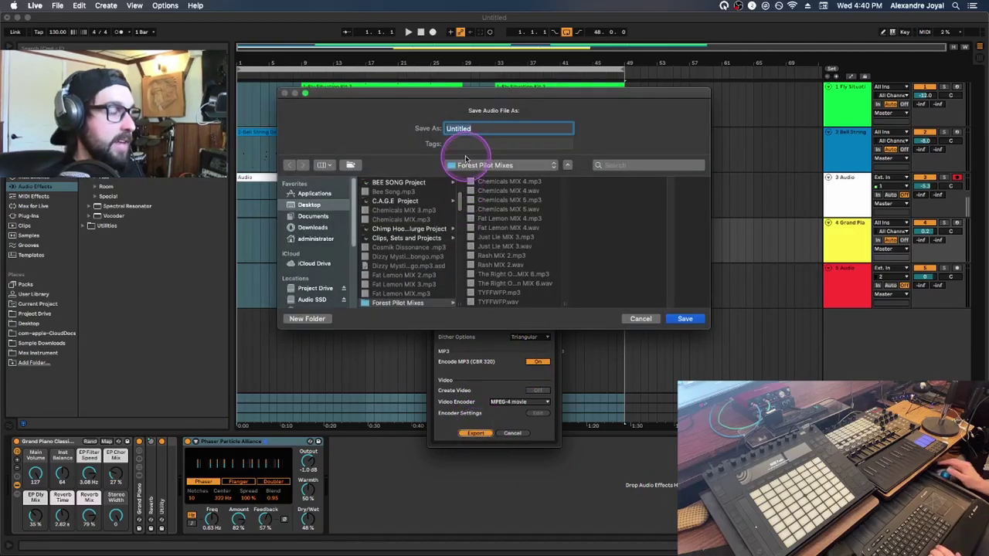
type("My A")
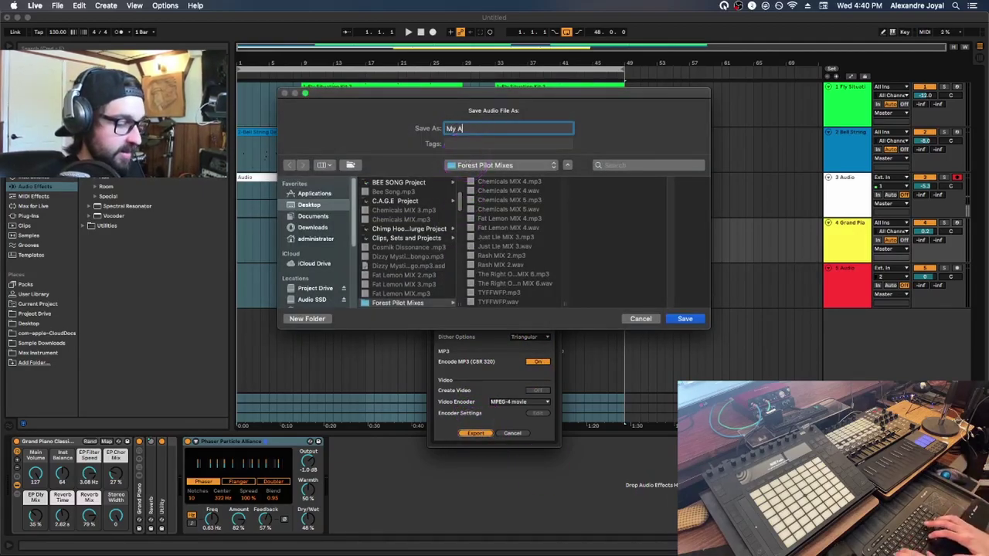
type("wesome Song")
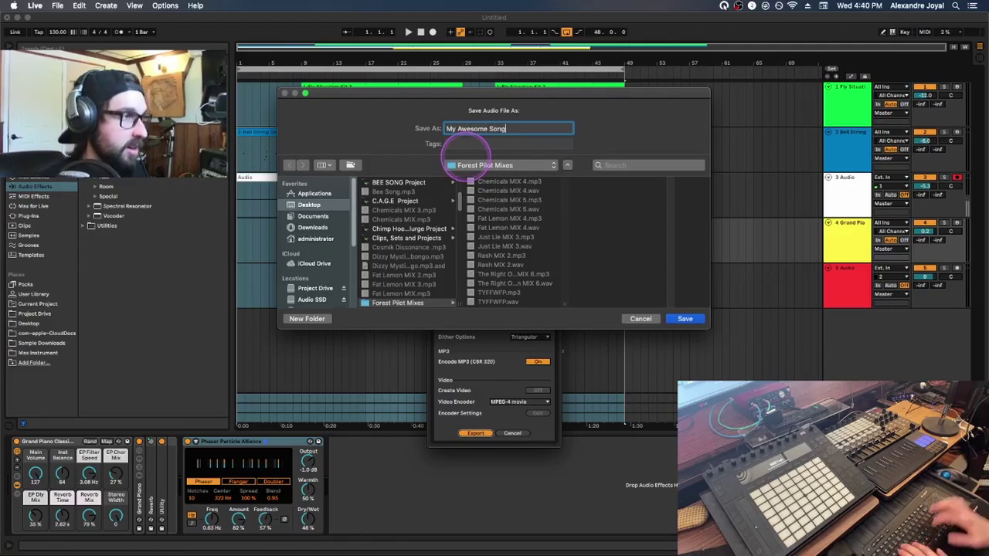
left_click(309, 204)
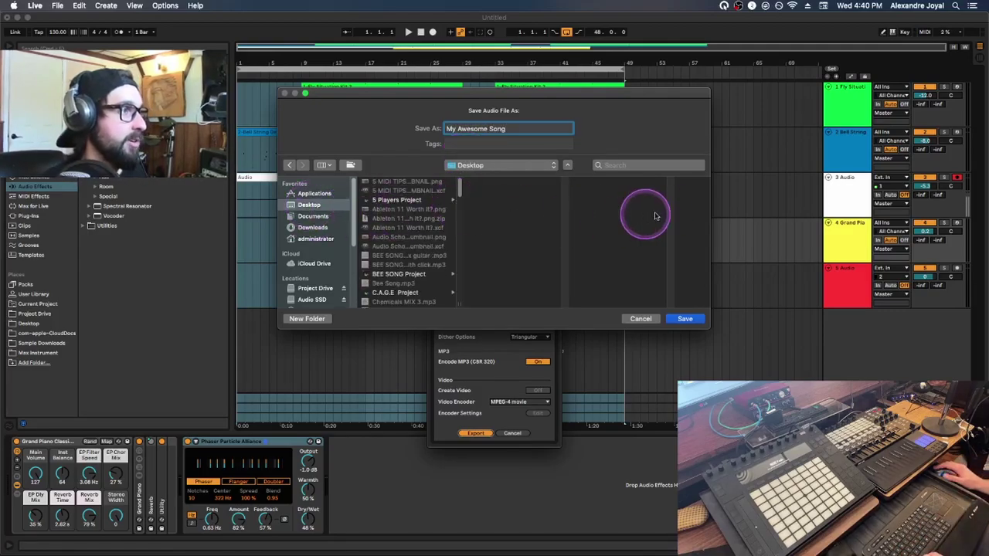
left_click(685, 318)
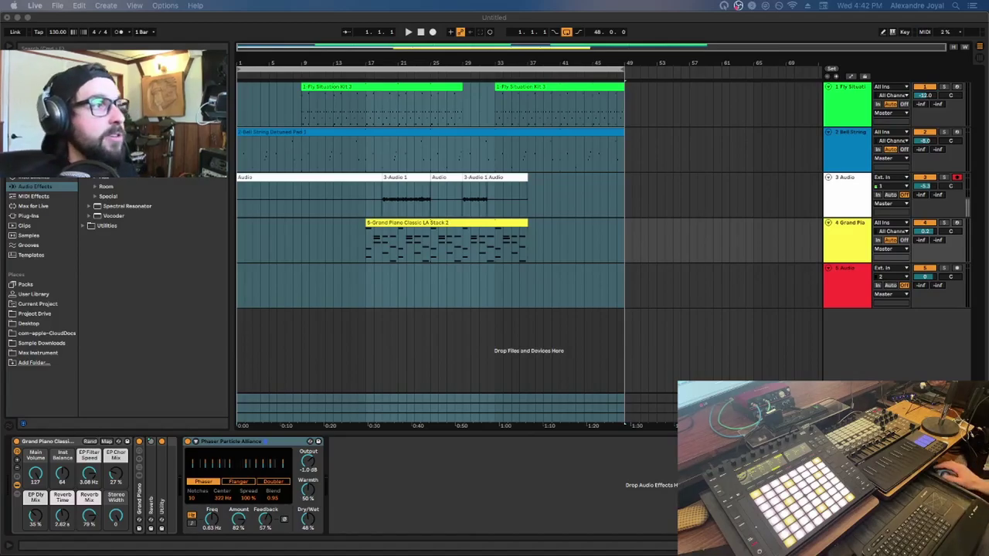
- Show the Info View
left_click(135, 6)
left_click(138, 44)
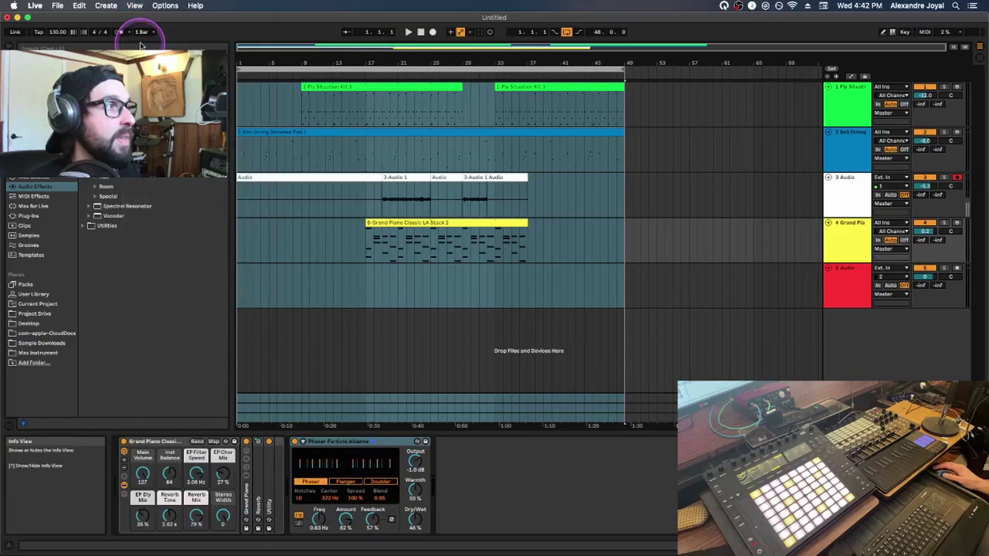